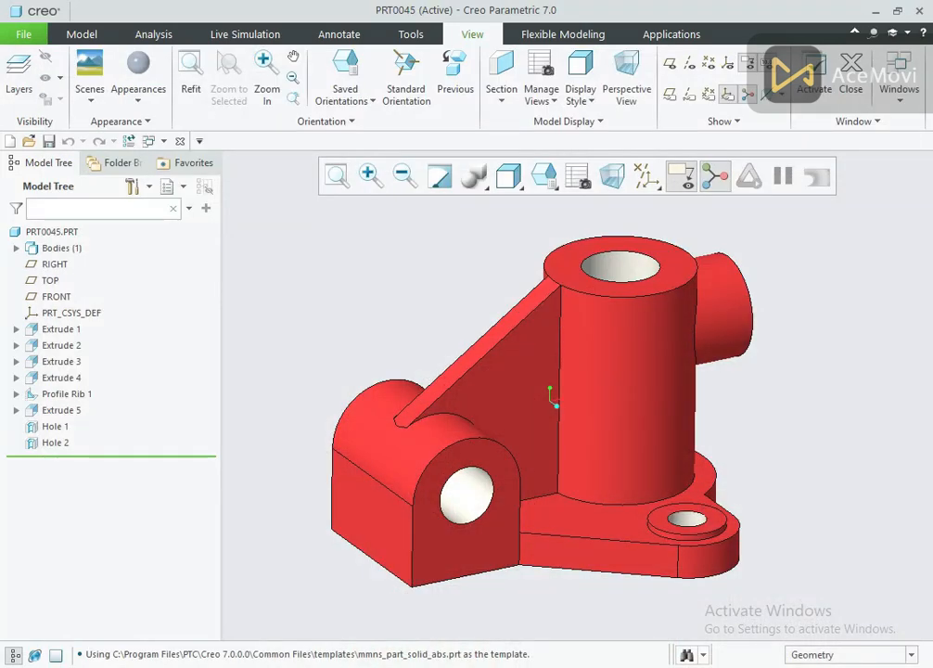
Switch to the PRT0047 part window and show its datum planes
{"action": "left_click", "coordinate": [895, 93]}
{"action": "left_click", "coordinate": [886, 135]}
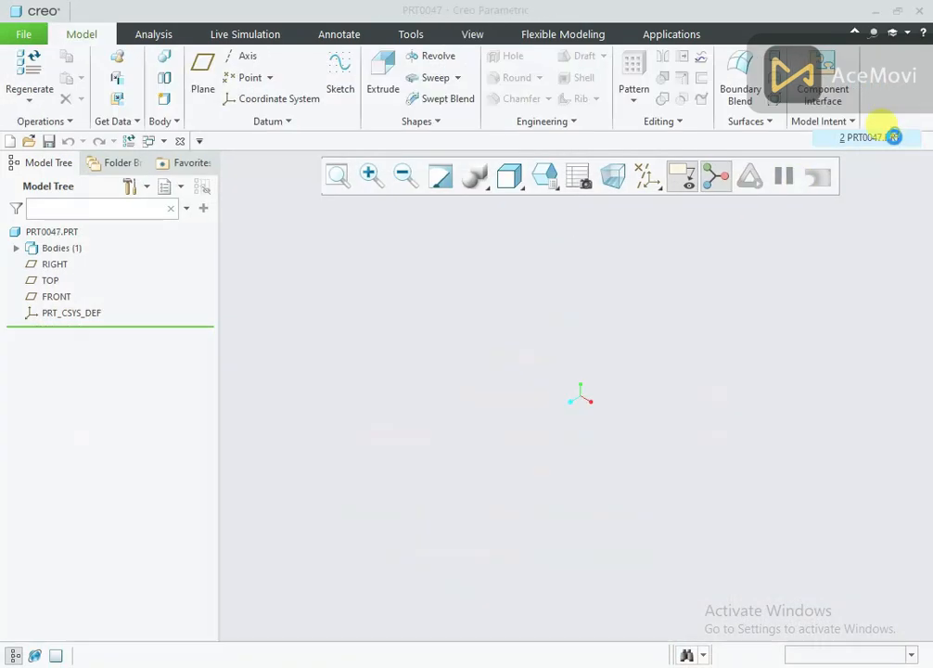
{"action": "left_click", "coordinate": [654, 185]}
{"action": "left_click", "coordinate": [662, 272]}
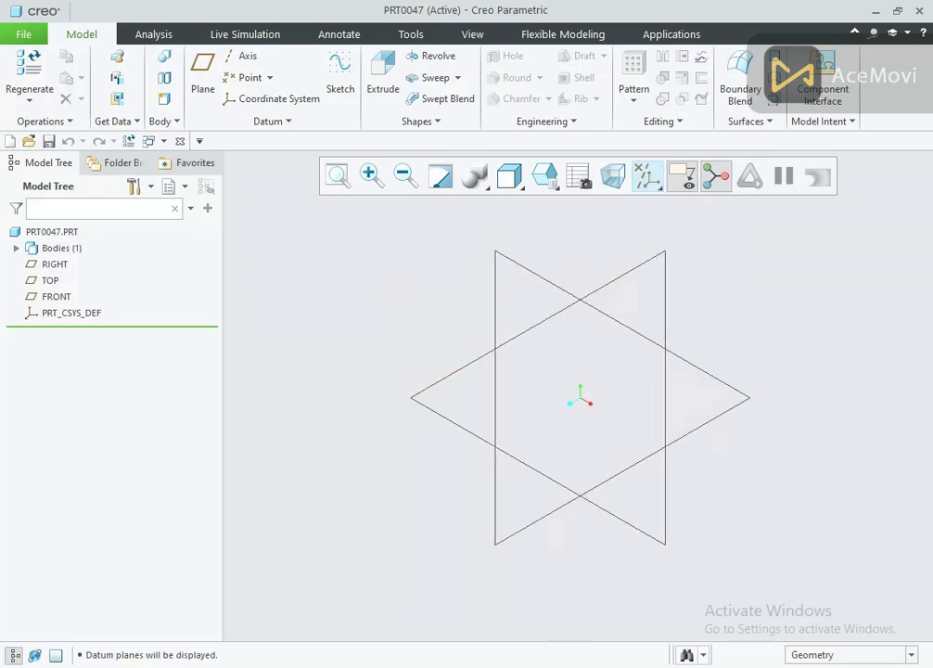
{"action": "key", "text": "alt+Tab"}
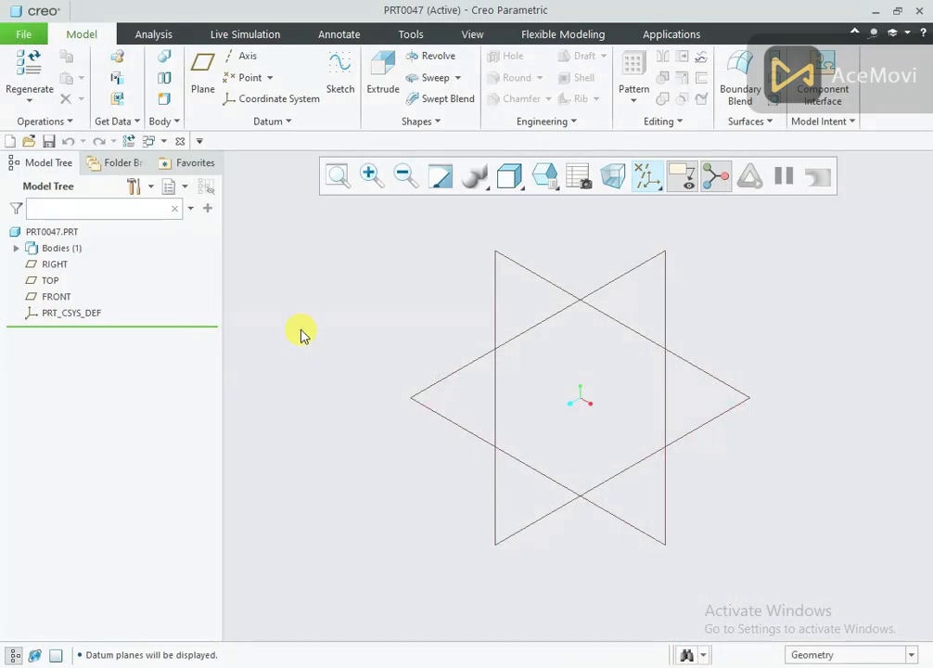
Start an Extrude sketch on the TOP plane in 2D sketch orientation and hide the datum planes
{"action": "left_click", "coordinate": [55, 284]}
{"action": "left_click", "coordinate": [87, 208]}
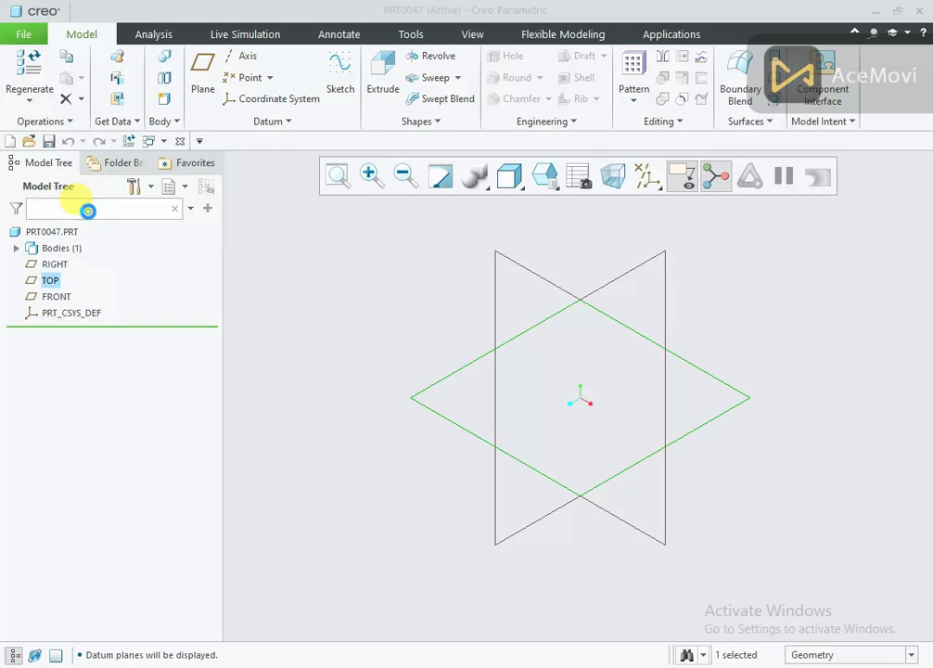
{"action": "left_click", "coordinate": [630, 187]}
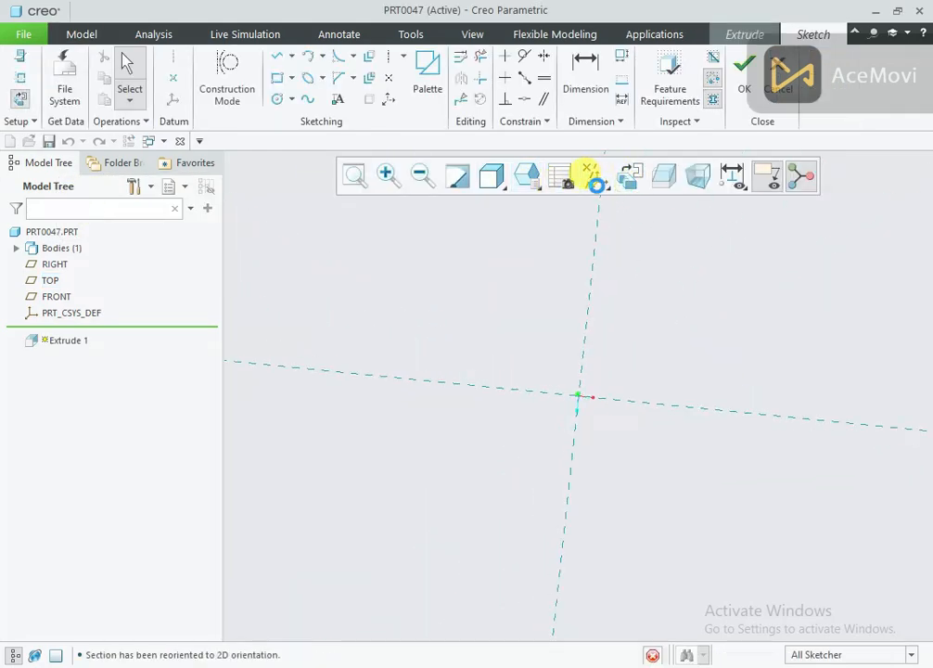
{"action": "left_click", "coordinate": [596, 178]}
{"action": "left_click", "coordinate": [610, 277]}
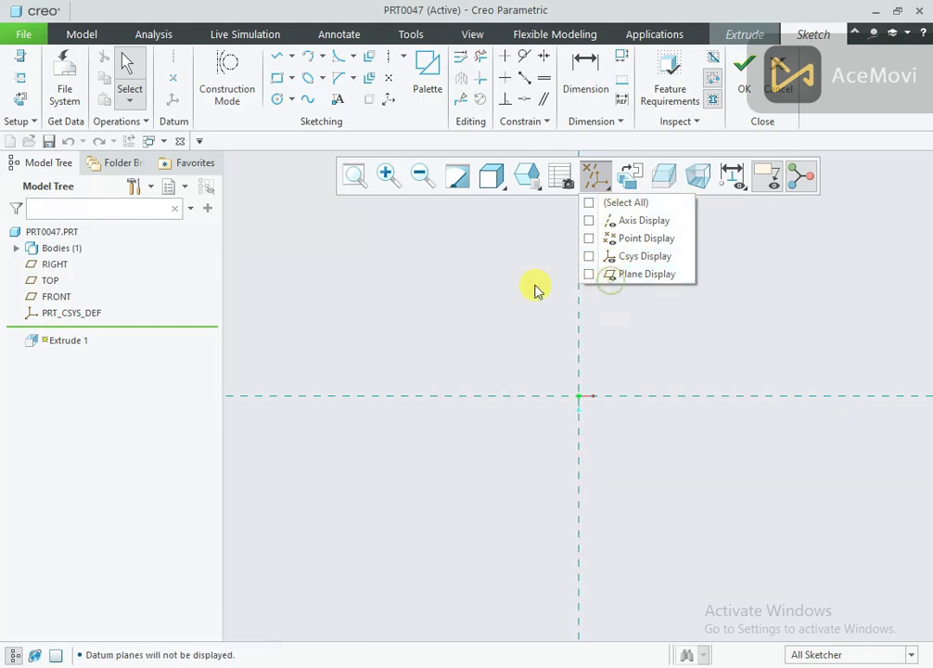
{"action": "left_click", "coordinate": [433, 277]}
Draw a circle centred on the sketch origin, set its diameter to 90, and move the dimension beside the circle
{"action": "right_click", "coordinate": [478, 321]}
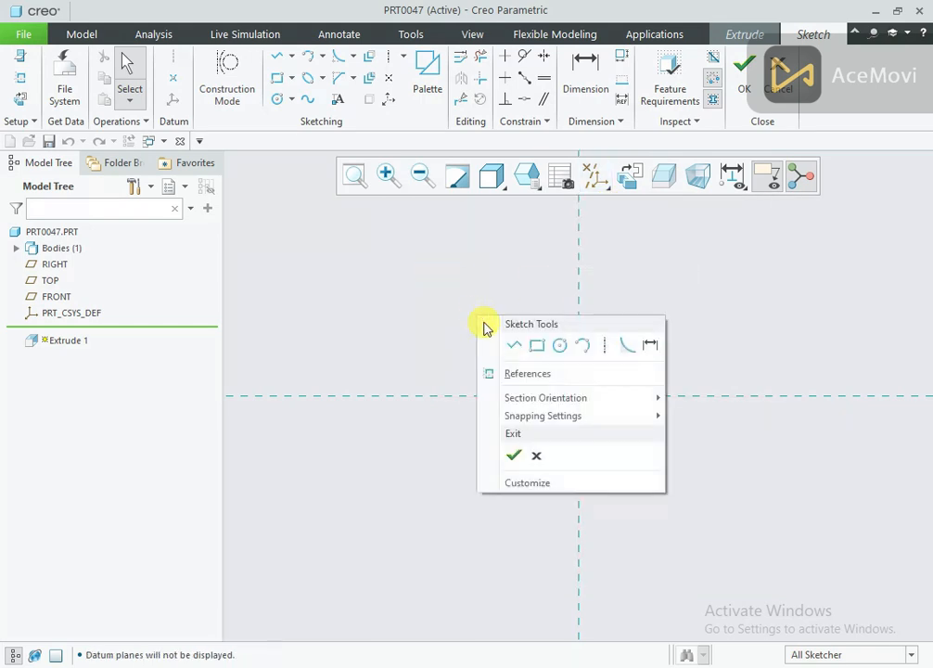
{"action": "left_click", "coordinate": [558, 358]}
{"action": "left_click", "coordinate": [579, 396]}
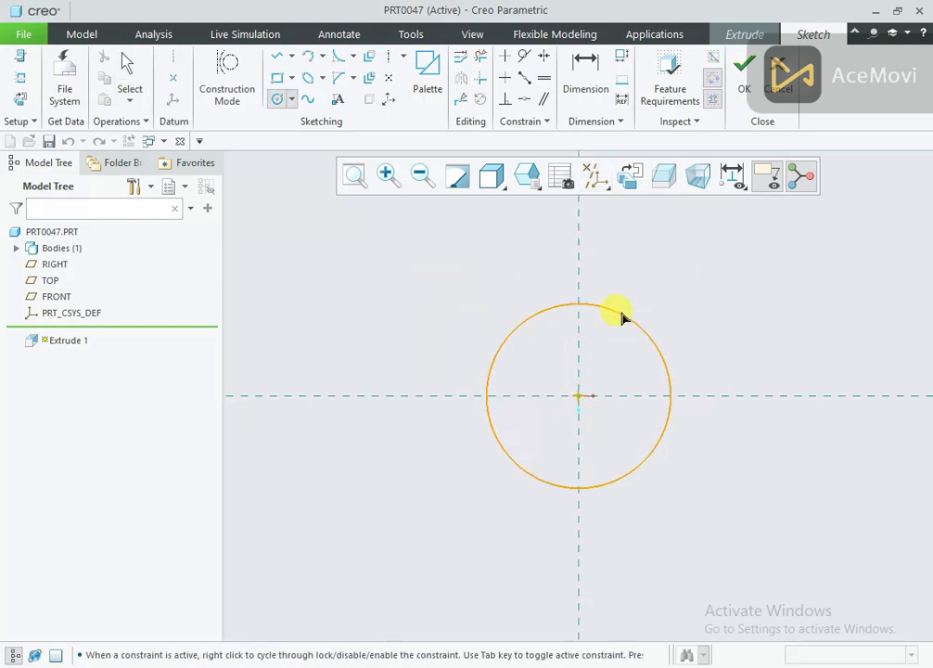
{"action": "left_click", "coordinate": [625, 312]}
{"action": "middle_click", "coordinate": [476, 295]}
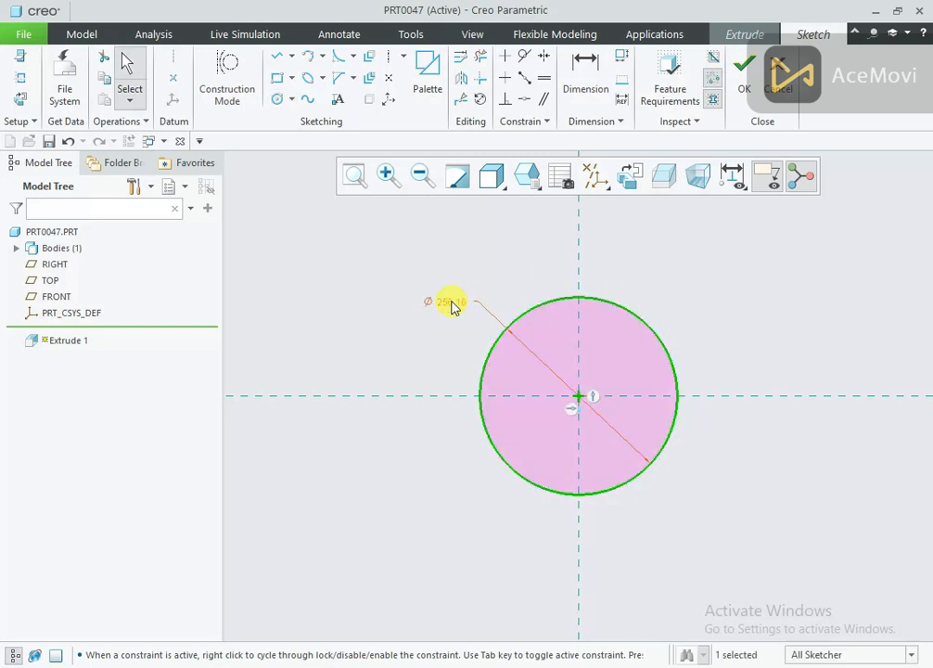
{"action": "double_click", "coordinate": [452, 302]}
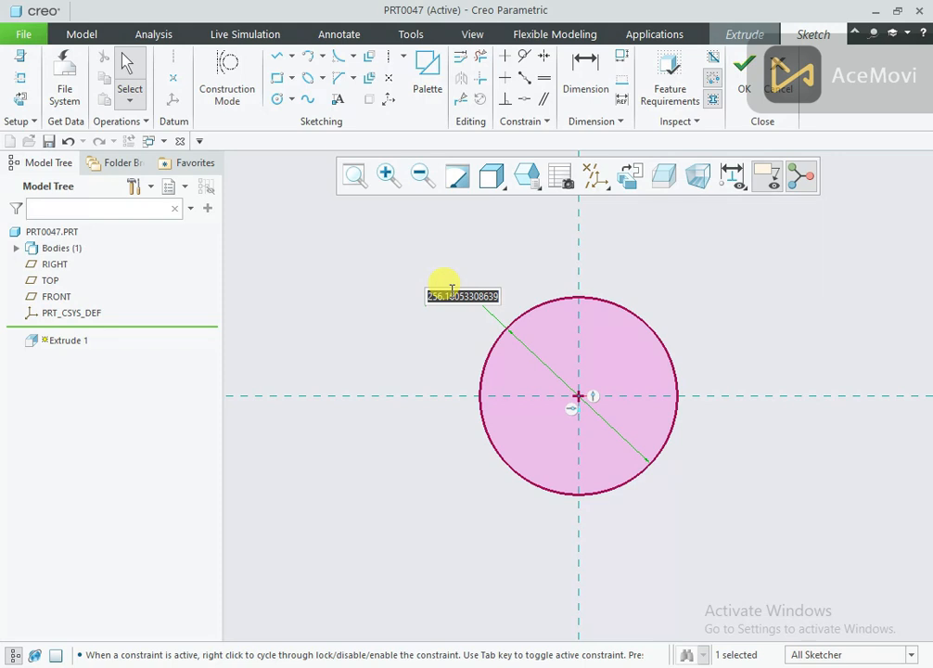
{"action": "type", "text": "90"}
{"action": "key", "text": "Return"}
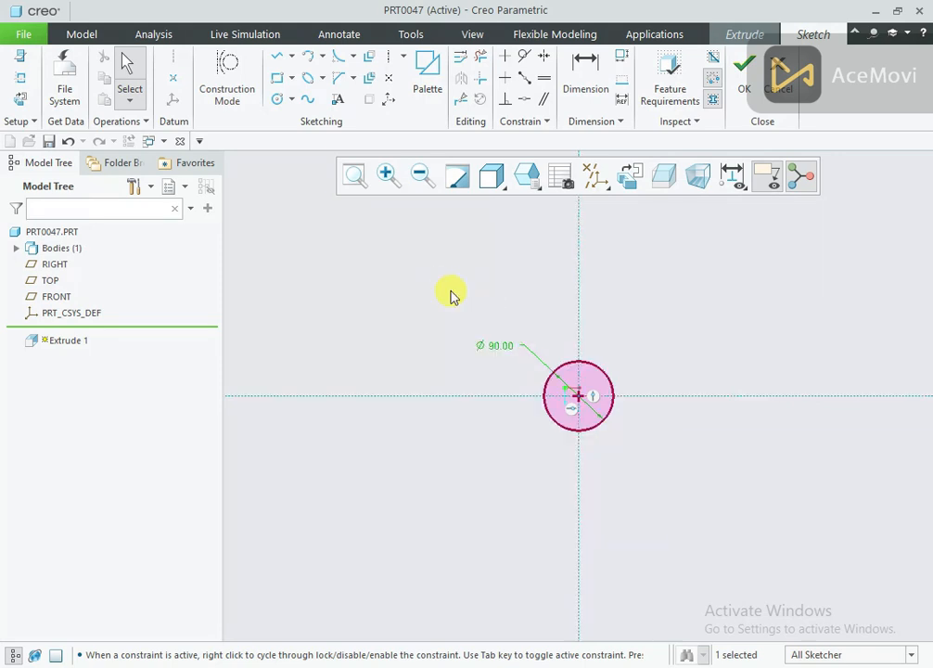
{"action": "left_click", "coordinate": [566, 306]}
{"action": "left_click_drag", "start_coordinate": [493, 347], "coordinate": [505, 381]}
{"action": "scroll", "coordinate": [588, 394], "scroll_direction": "down", "scroll_amount": 4}
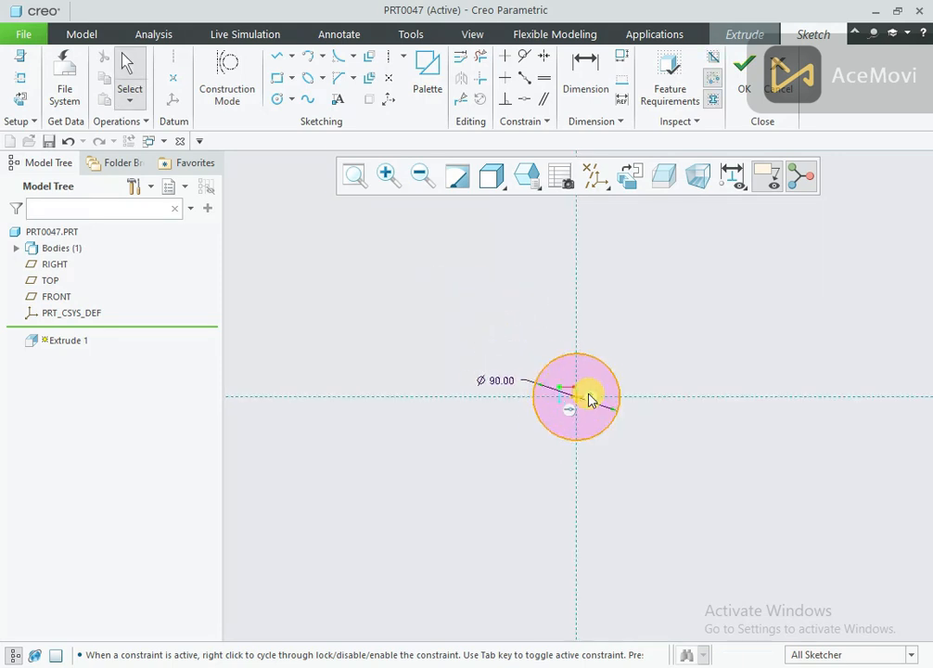
Draw a smaller circle on the vertical reference about 75.8 above the origin, and set its radius to 24
{"action": "right_click", "coordinate": [350, 252]}
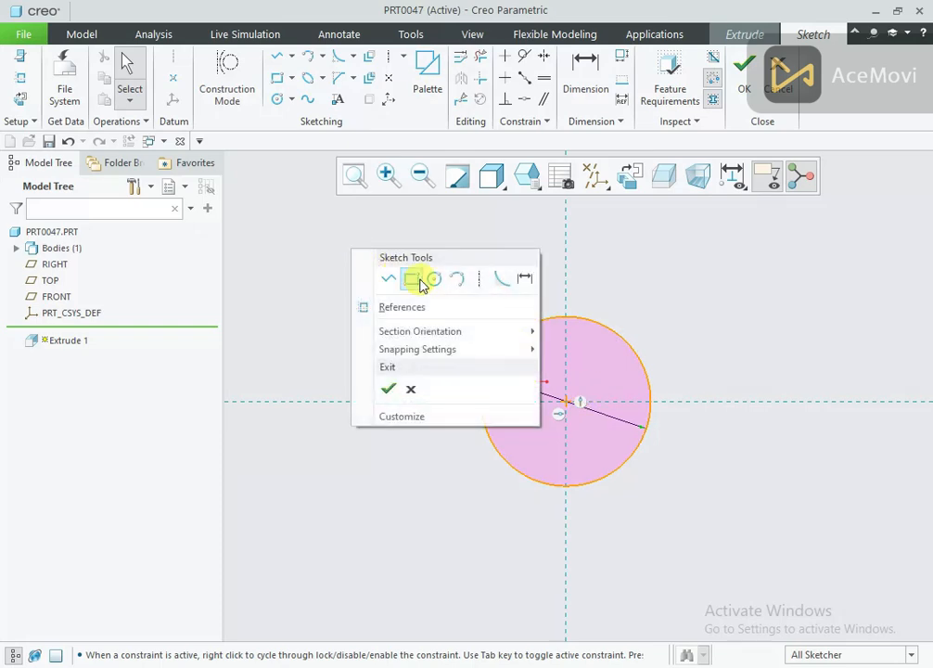
{"action": "left_click", "coordinate": [418, 221]}
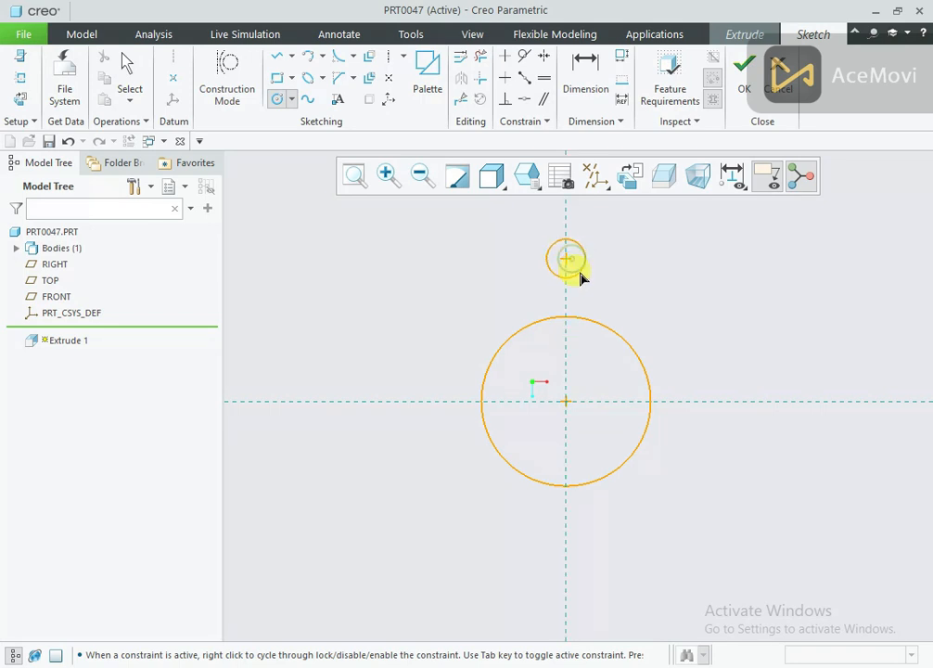
{"action": "middle_click", "coordinate": [624, 283]}
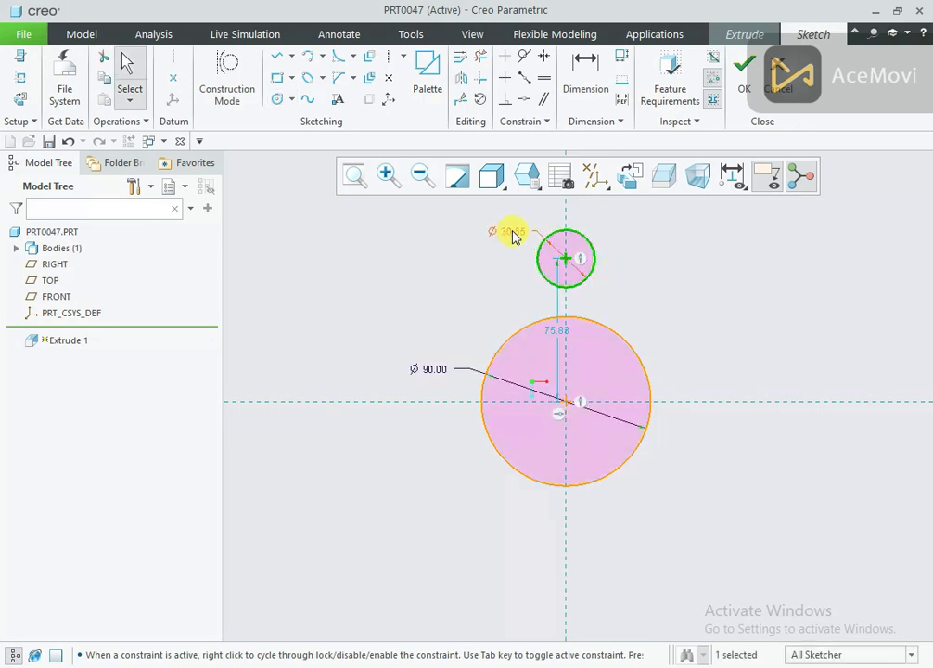
{"action": "left_click", "coordinate": [513, 232]}
{"action": "left_click", "coordinate": [521, 180]}
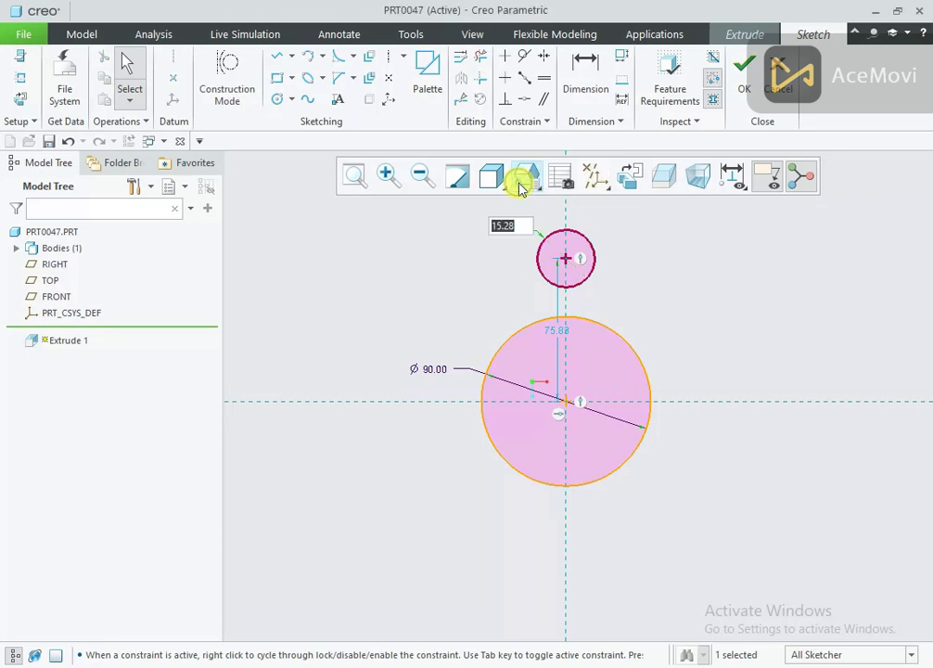
{"action": "type", "text": "24"}
{"action": "key", "text": "Return"}
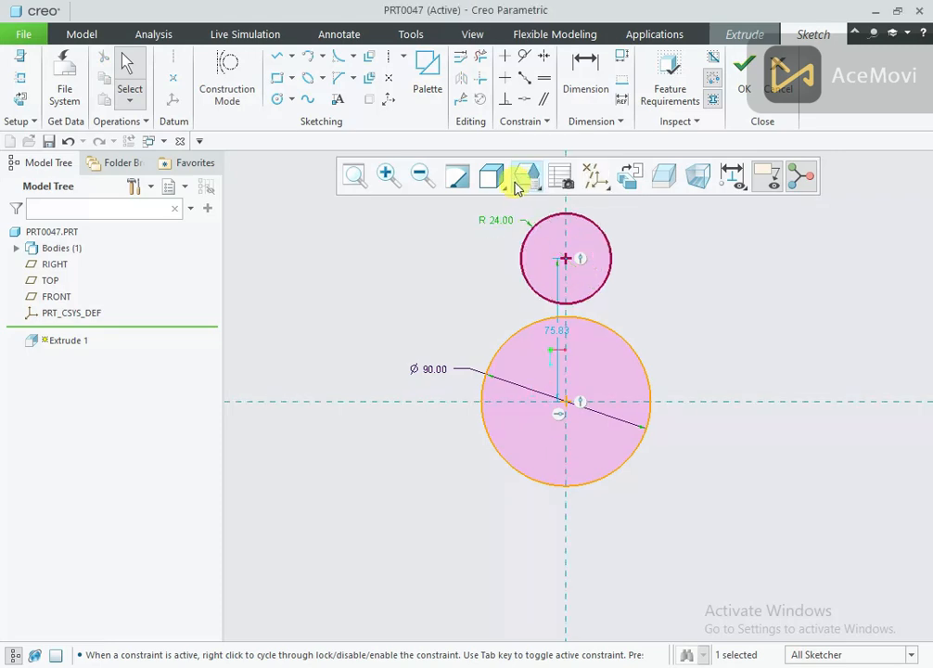
{"action": "left_click", "coordinate": [477, 256]}
{"action": "left_click_drag", "start_coordinate": [549, 332], "coordinate": [695, 330]}
Mirror the small circle about the horizontal reference line
{"action": "left_click", "coordinate": [605, 284]}
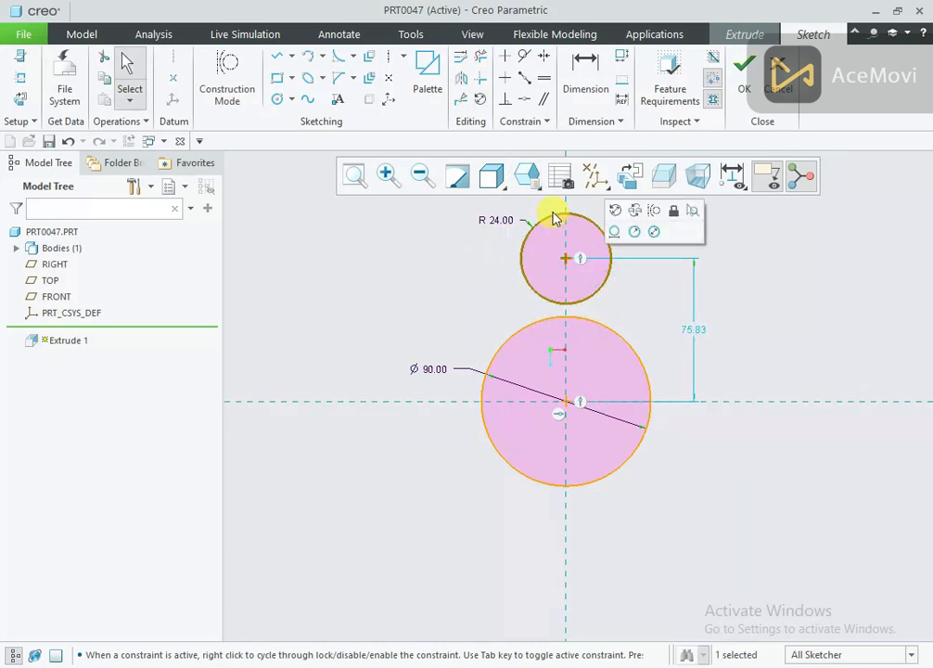
{"action": "left_click", "coordinate": [461, 78]}
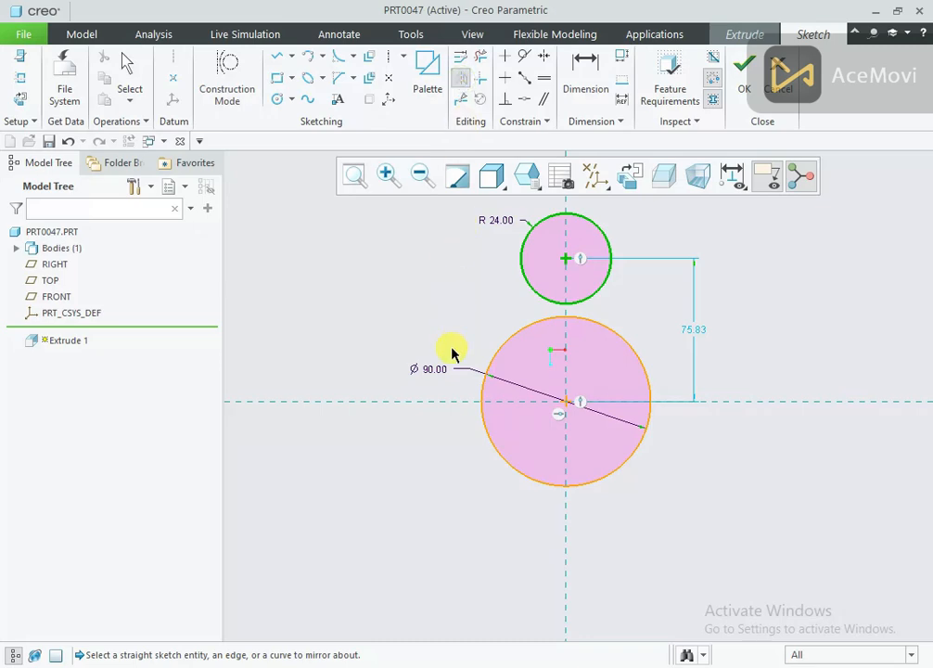
{"action": "left_click", "coordinate": [458, 404]}
Dimension the vertical distance between the centres of the two small circles as 130
{"action": "right_click", "coordinate": [386, 304]}
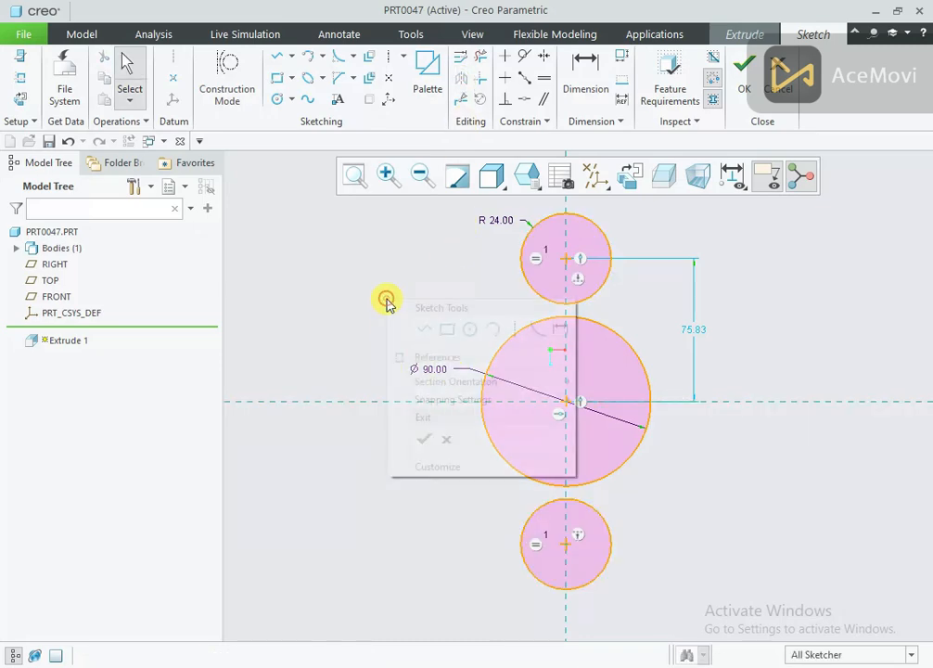
{"action": "left_click", "coordinate": [559, 328]}
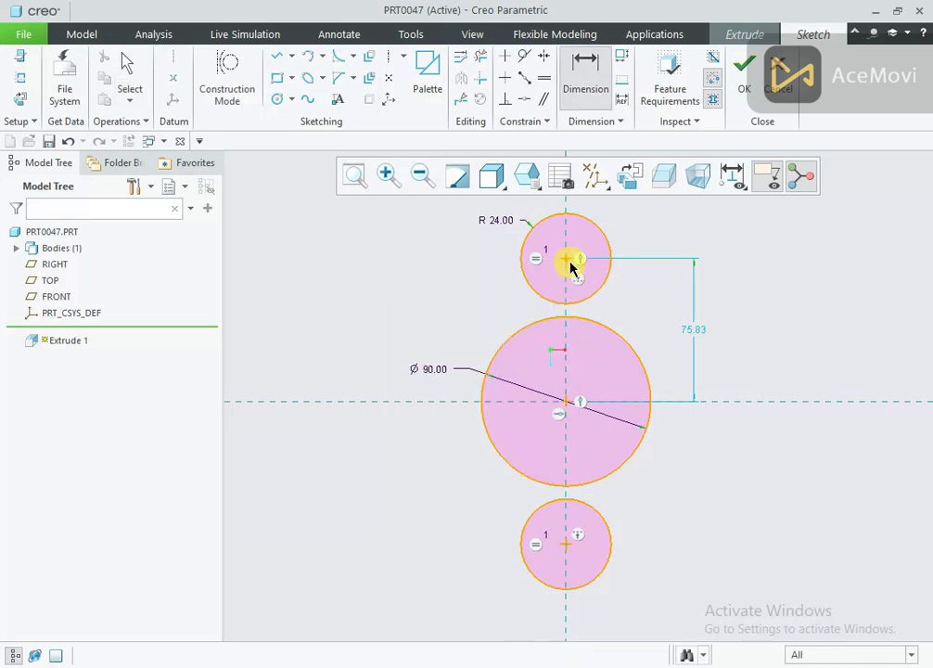
{"action": "left_click", "coordinate": [566, 259]}
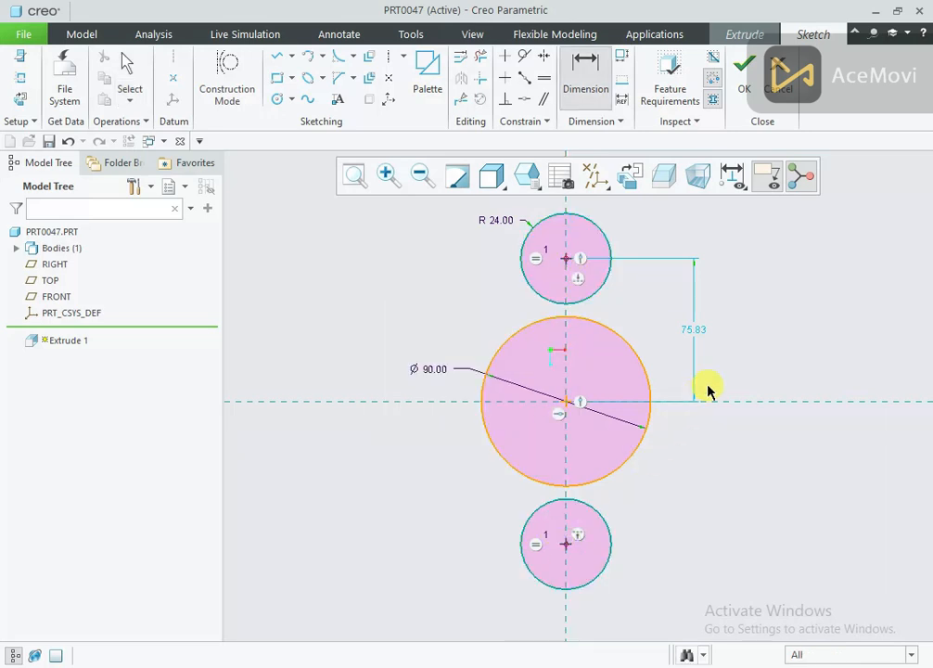
{"action": "middle_click", "coordinate": [748, 362]}
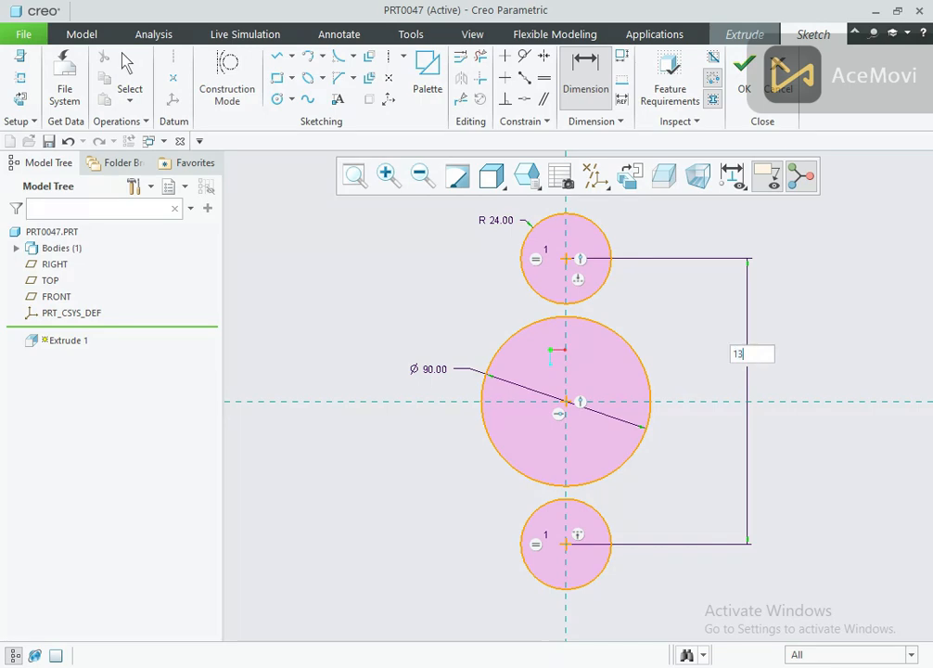
{"action": "key", "text": "Return"}
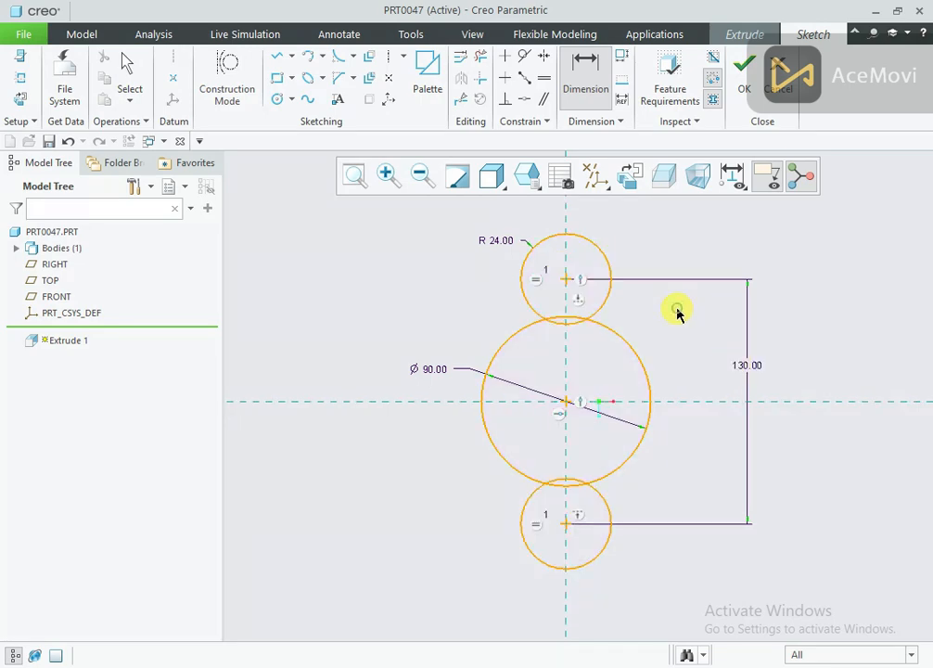
{"action": "middle_click", "coordinate": [437, 315]}
Draw a vertical tangent line from the upper small circle's right side to the large circle and mirror it about the horizontal reference
{"action": "right_click", "coordinate": [421, 282]}
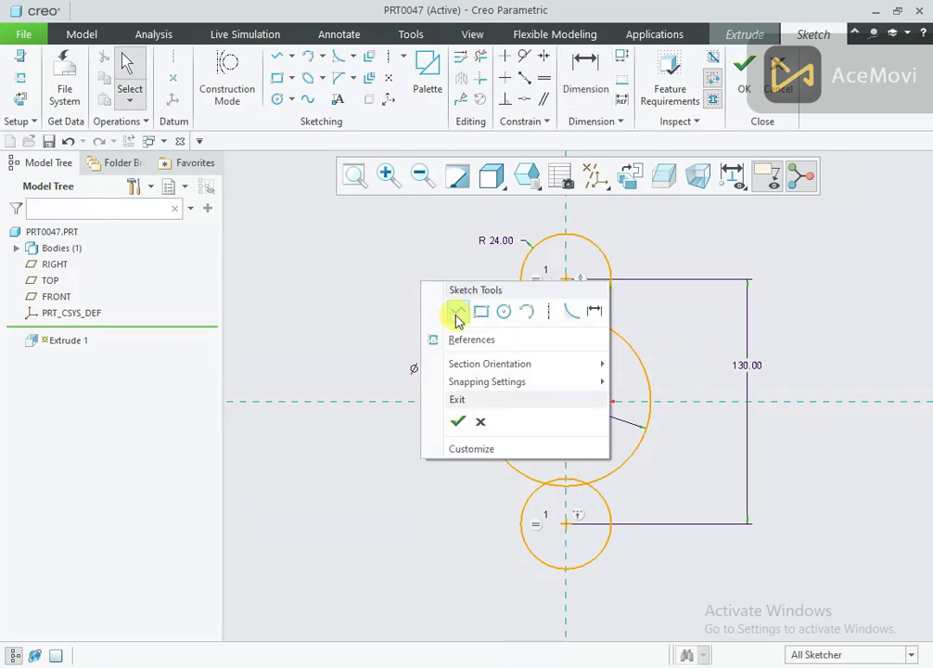
{"action": "left_click", "coordinate": [456, 316]}
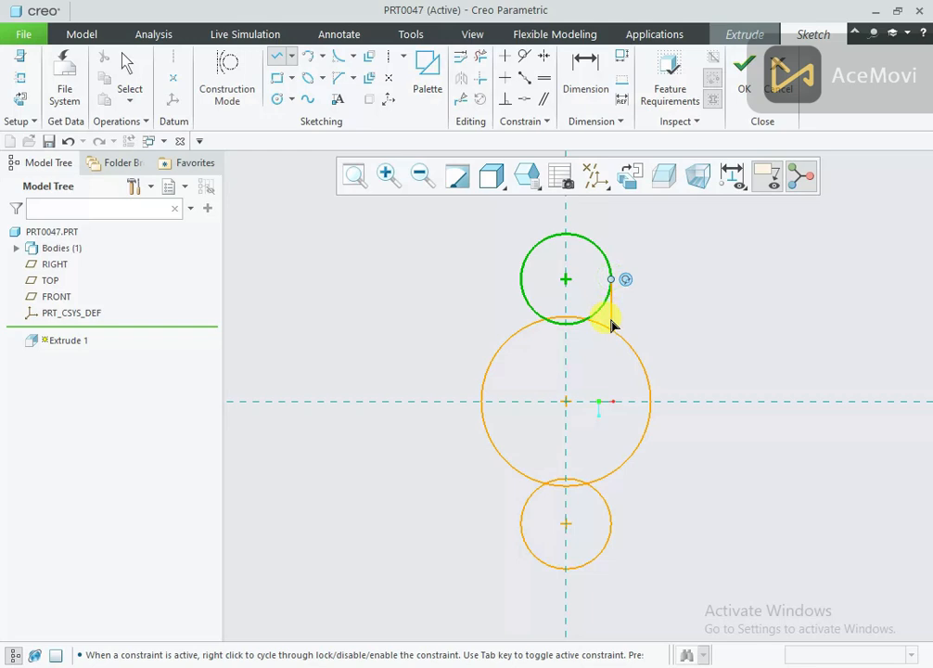
{"action": "middle_click", "coordinate": [671, 319]}
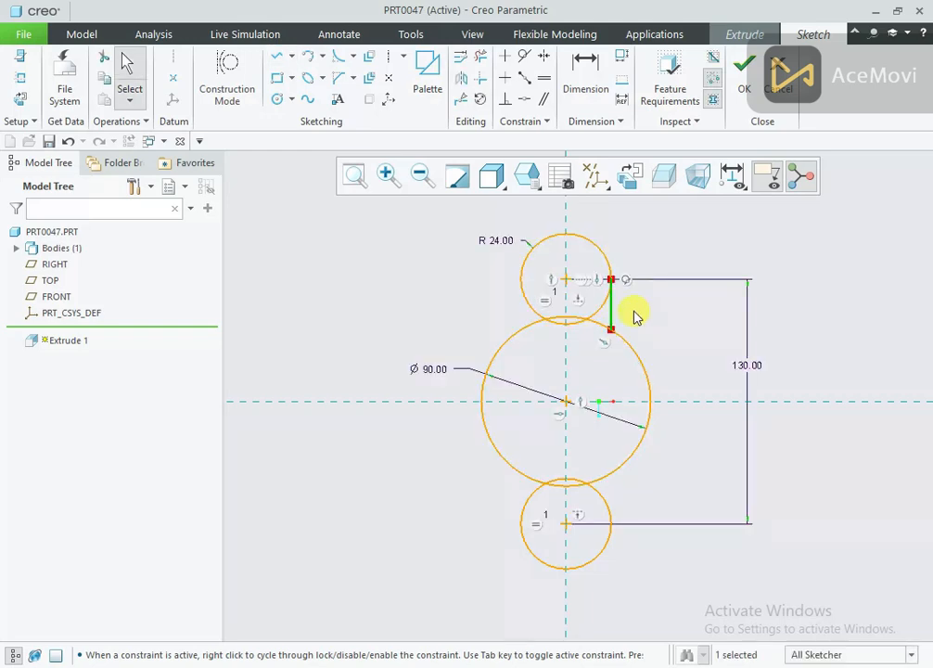
{"action": "left_click", "coordinate": [462, 77]}
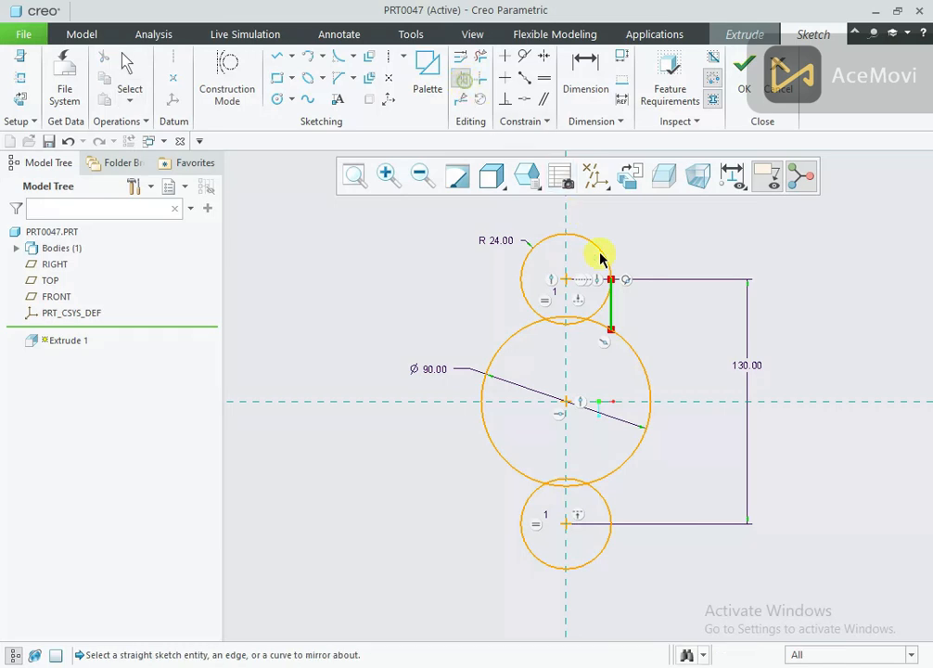
{"action": "left_click", "coordinate": [674, 403]}
{"action": "left_click", "coordinate": [670, 358]}
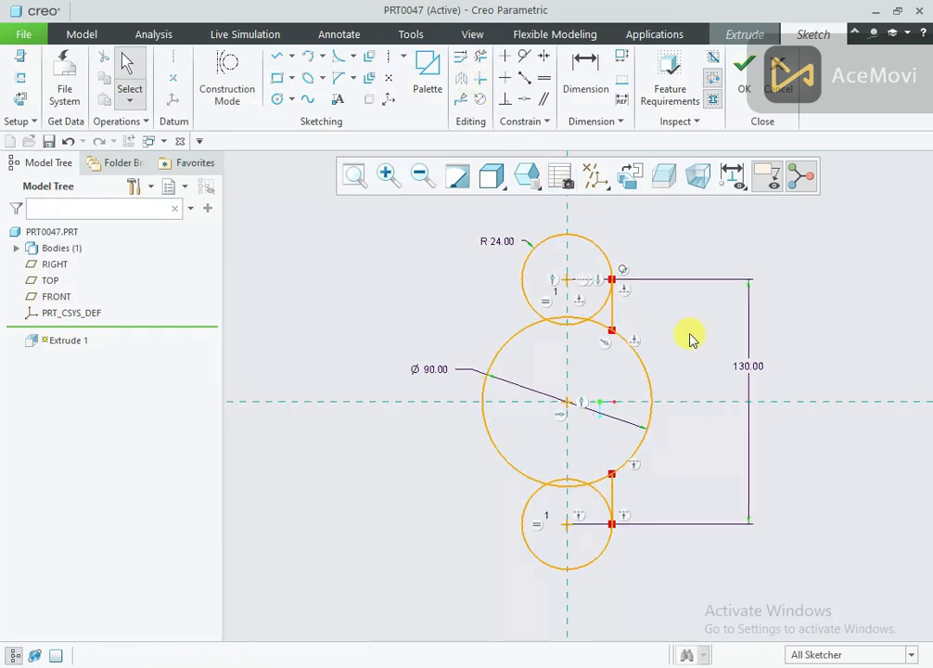
Draw a vertical line about 32.7 long up from the horizontal reference, about 134.7 left of the origin, continuing as a slanted line to the upper small circle
{"action": "scroll", "coordinate": [691, 339], "scroll_direction": "down", "scroll_amount": 2}
{"action": "right_click", "coordinate": [418, 268]}
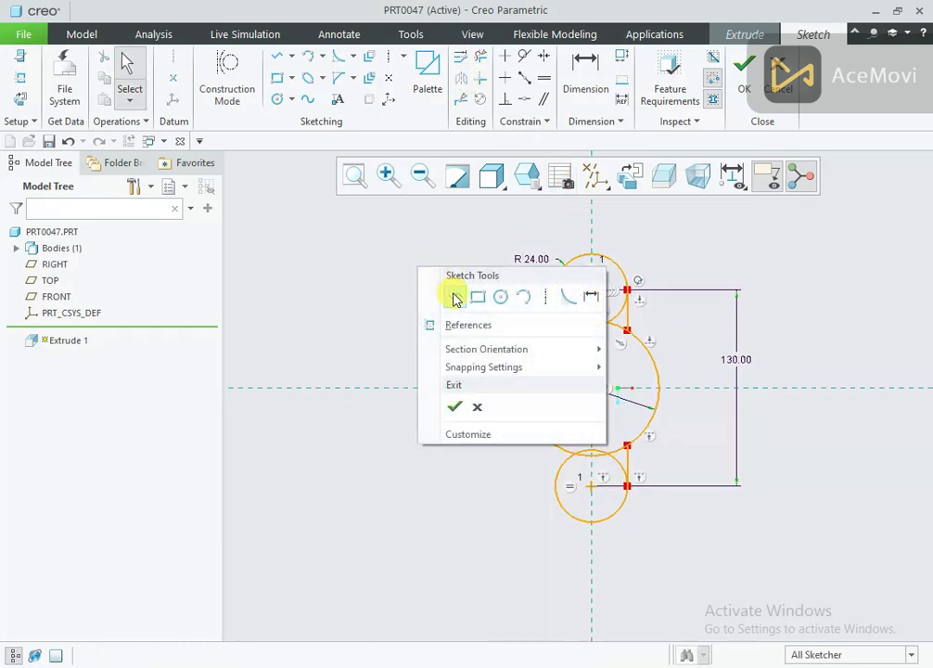
{"action": "left_click", "coordinate": [455, 297]}
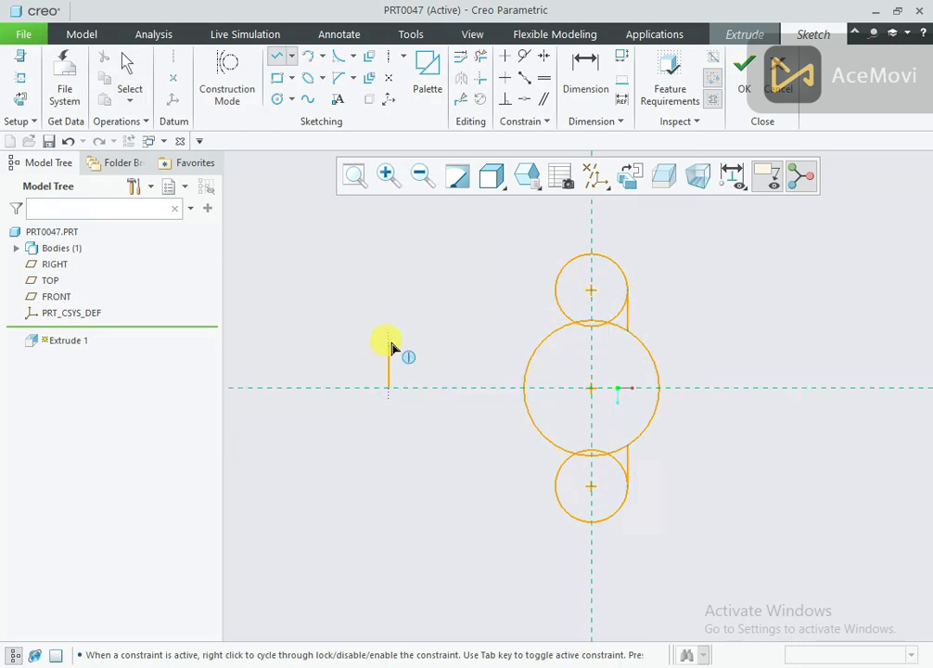
{"action": "left_click", "coordinate": [389, 339]}
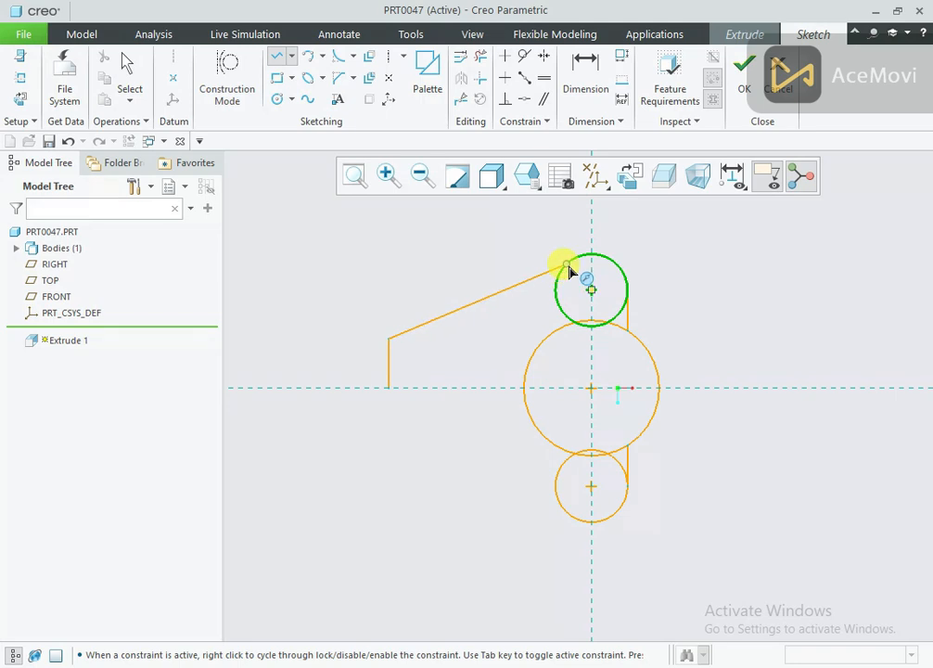
{"action": "left_click", "coordinate": [569, 269]}
{"action": "middle_click", "coordinate": [509, 245]}
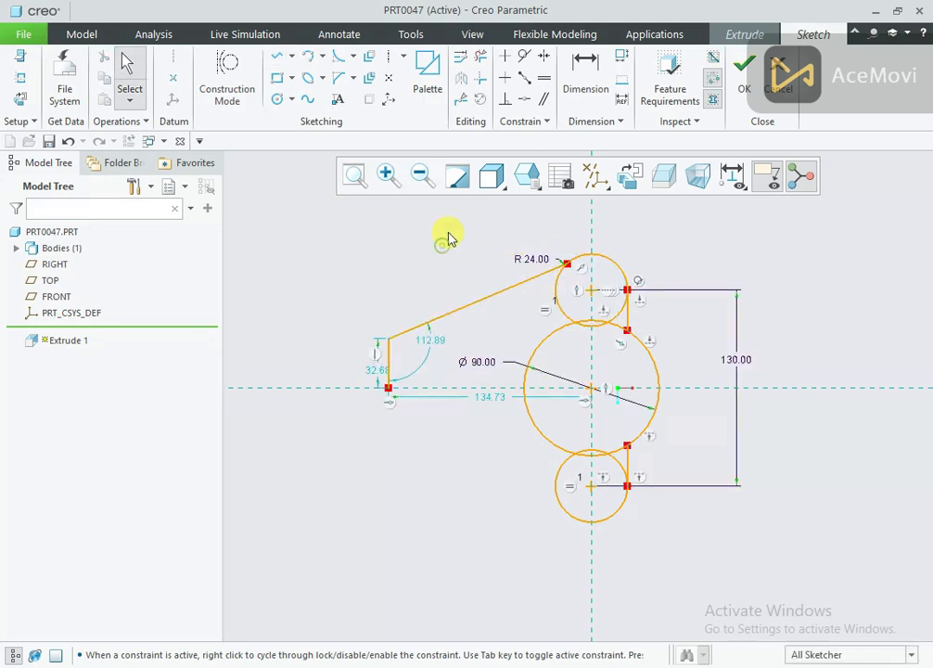
Make the slanted line tangent to the upper small circle
{"action": "left_click", "coordinate": [523, 58]}
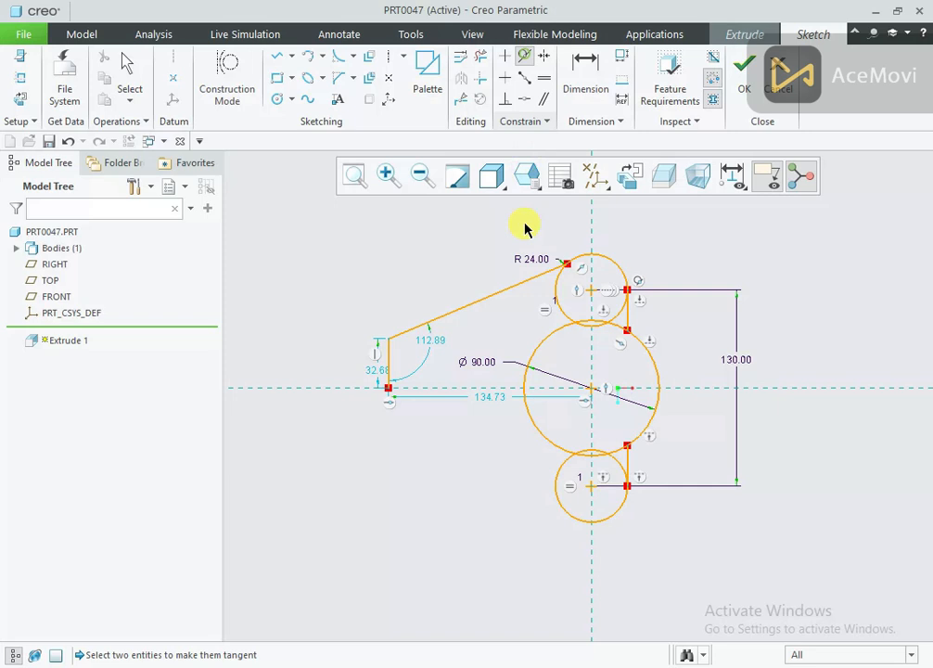
{"action": "left_click", "coordinate": [560, 280]}
{"action": "middle_click", "coordinate": [423, 277]}
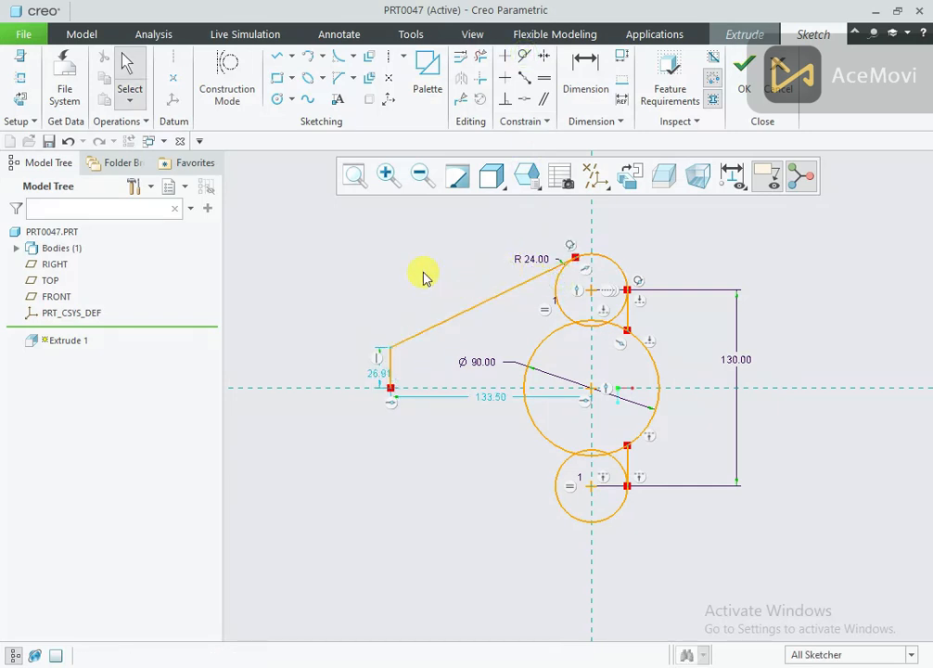
Dimension the horizontal distance between the short vertical line and the vertical reference as 72, using the drawing 37.png
{"action": "left_click", "coordinate": [579, 665]}
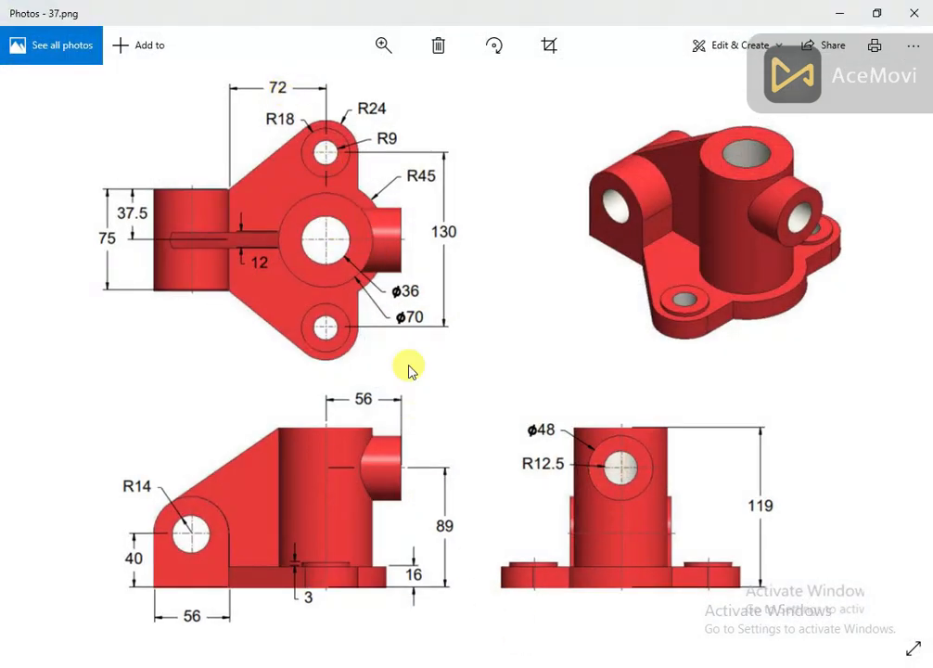
{"action": "key", "text": "alt+Tab"}
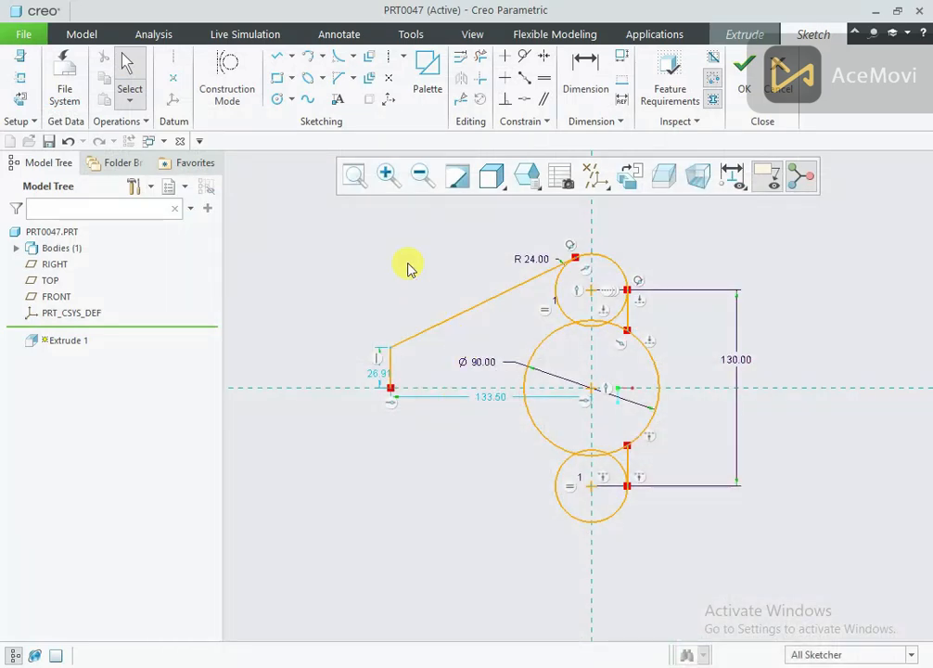
{"action": "right_click", "coordinate": [408, 267]}
{"action": "left_click", "coordinate": [579, 296]}
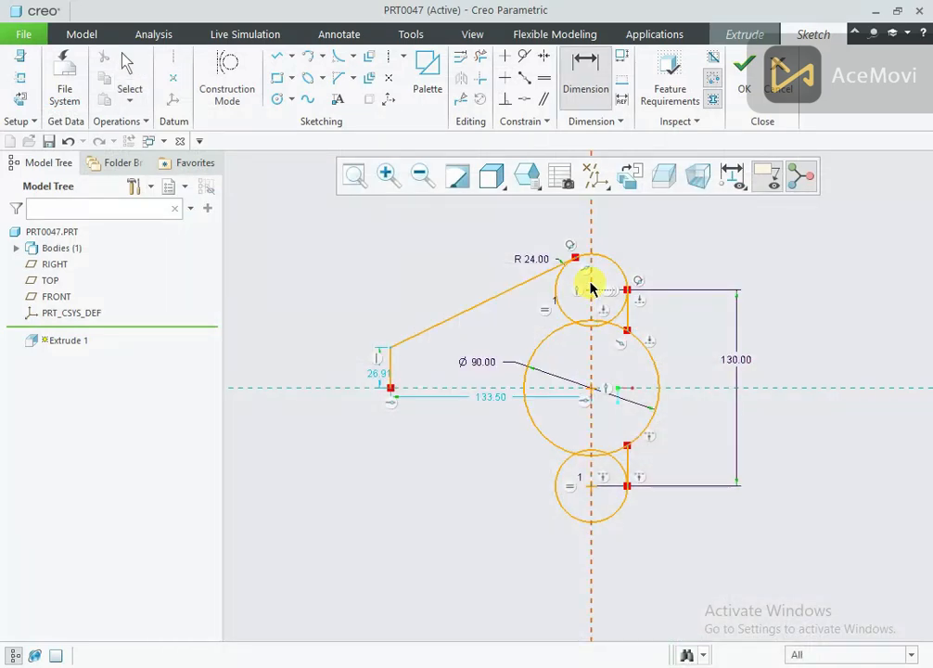
{"action": "middle_click", "coordinate": [453, 220]}
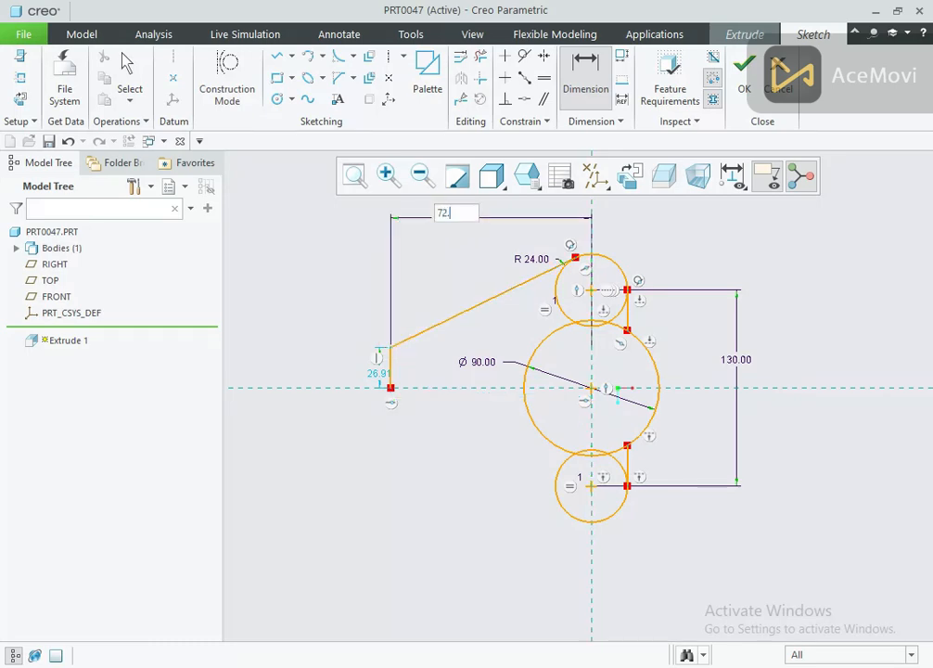
{"action": "key", "text": "Return"}
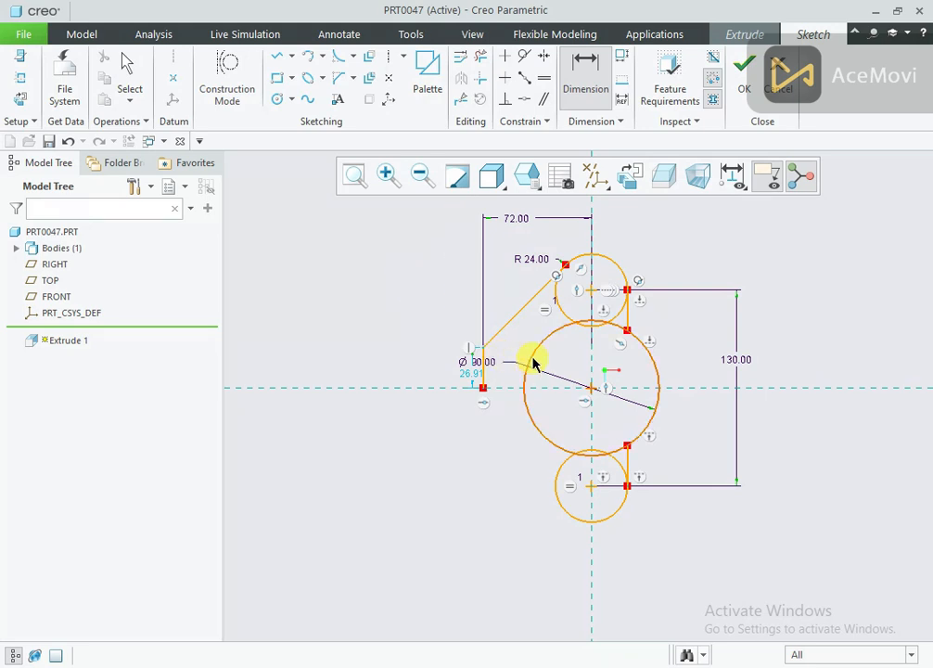
Set the short vertical line's height above the horizontal reference to 75/2
{"action": "scroll", "coordinate": [533, 360], "scroll_direction": "up", "scroll_amount": 2}
{"action": "left_click", "coordinate": [470, 376]}
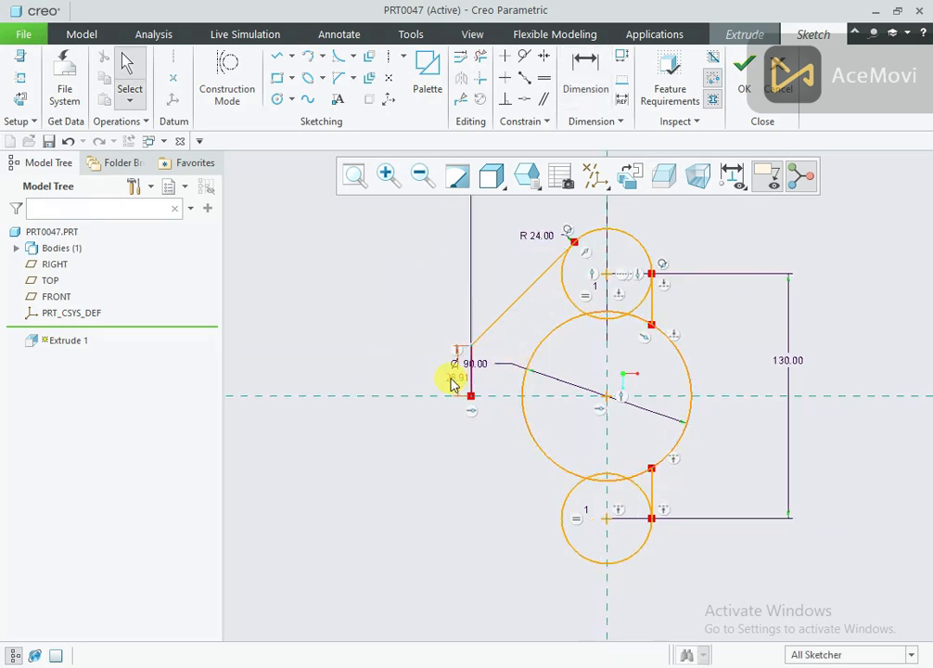
{"action": "middle_click", "coordinate": [419, 374]}
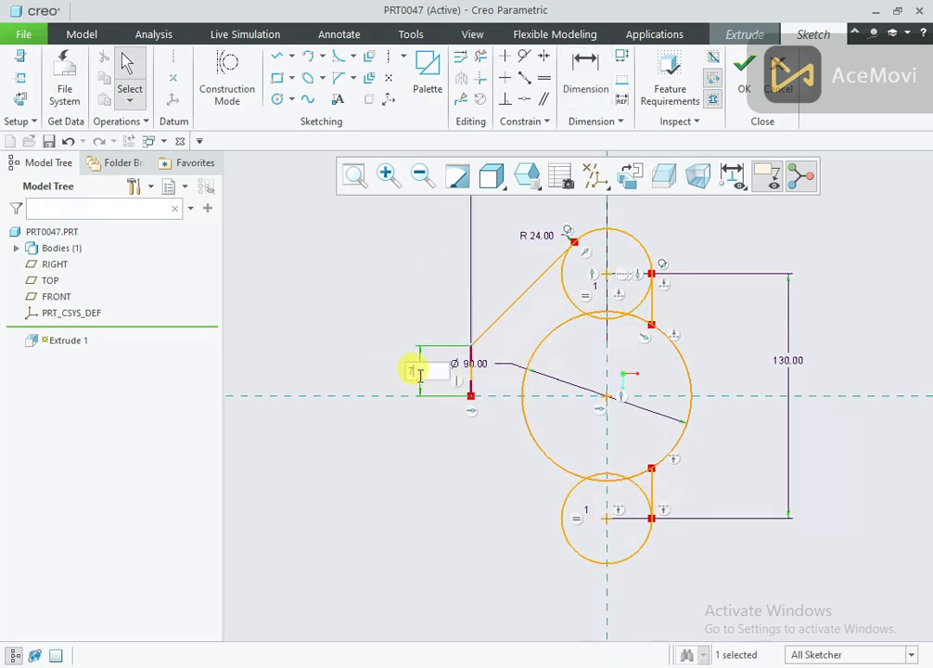
{"action": "type", "text": "75/2"}
{"action": "key", "text": "Return"}
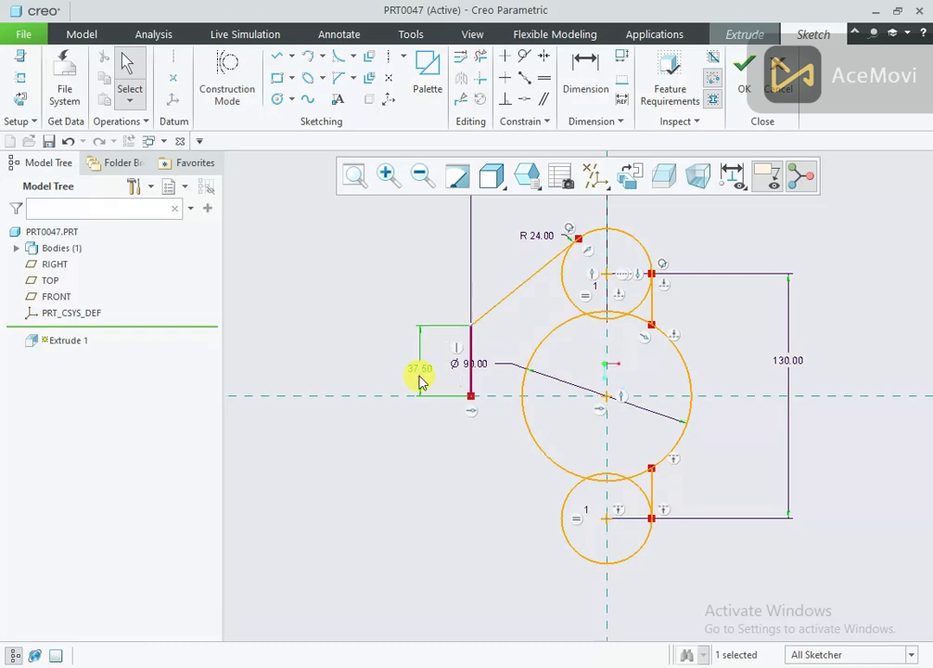
{"action": "left_click", "coordinate": [362, 332]}
Mirror the short vertical line and the slanted tangent line about the horizontal reference
{"action": "left_click", "coordinate": [467, 342]}
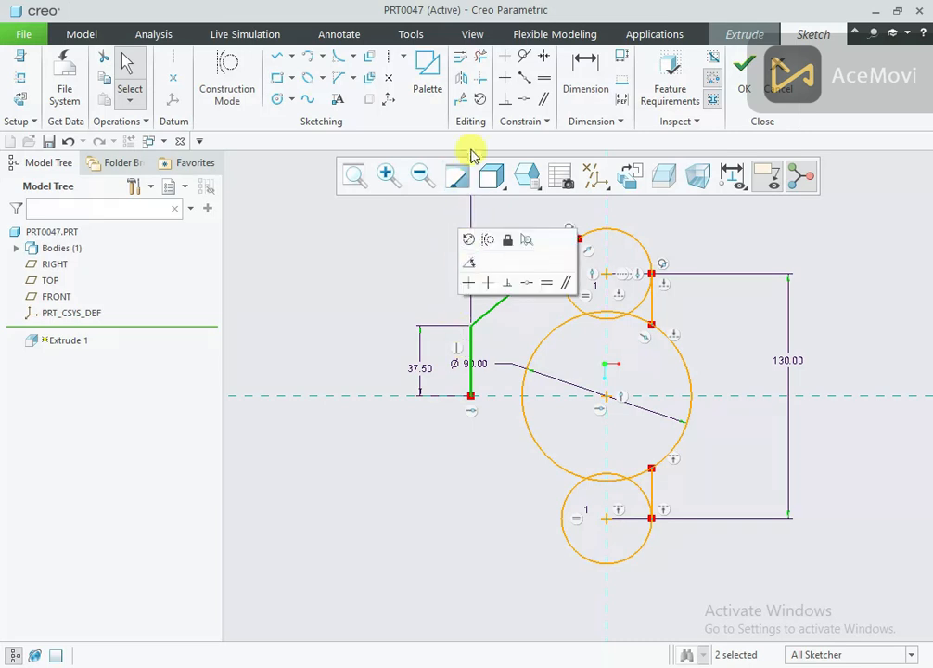
{"action": "left_click", "coordinate": [460, 81]}
{"action": "left_click", "coordinate": [389, 393]}
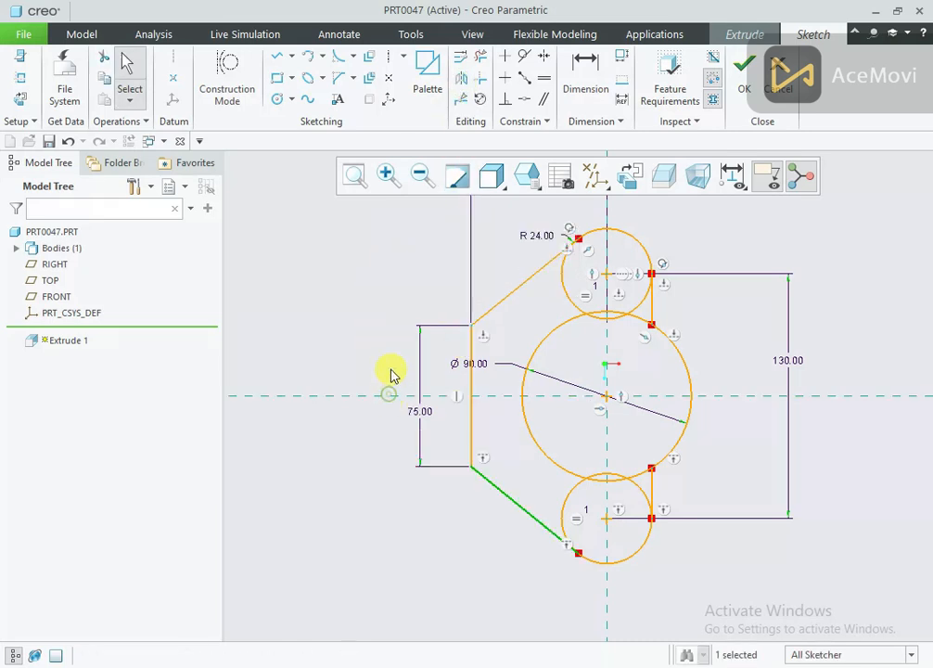
{"action": "left_click", "coordinate": [390, 365]}
Turn off the display of constraint symbols in the sketch
{"action": "scroll", "coordinate": [391, 362], "scroll_direction": "up", "scroll_amount": 2}
{"action": "scroll", "coordinate": [508, 344], "scroll_direction": "down", "scroll_amount": 2}
{"action": "scroll", "coordinate": [480, 365], "scroll_direction": "up", "scroll_amount": 1}
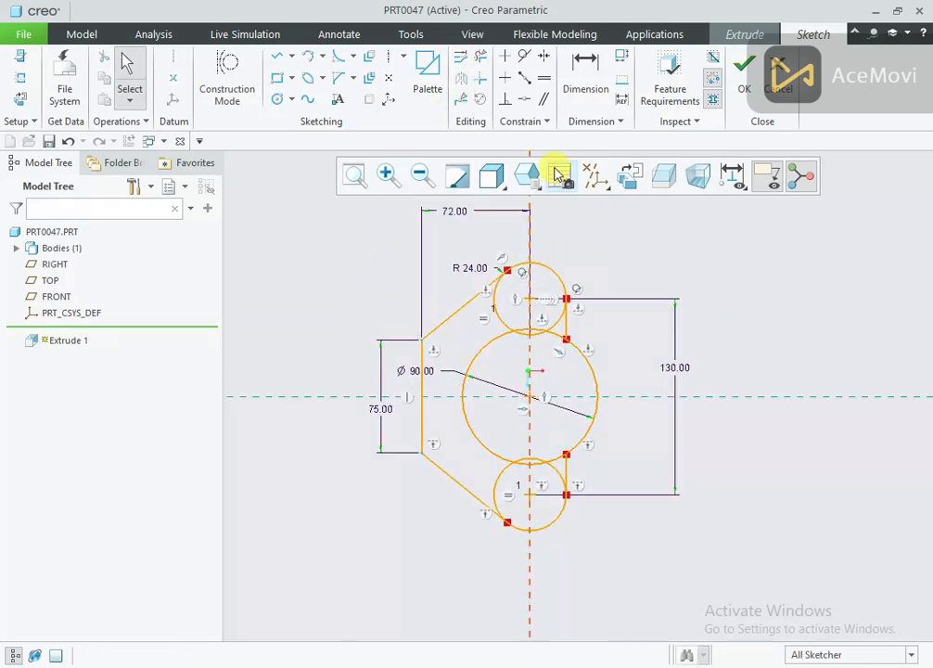
{"action": "left_click", "coordinate": [733, 186]}
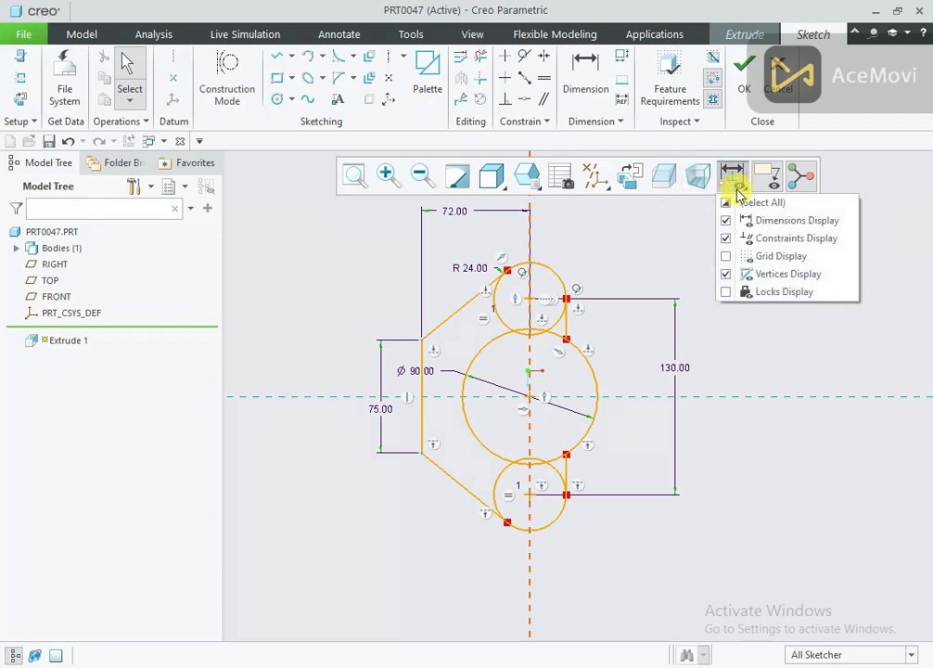
{"action": "left_click", "coordinate": [747, 238]}
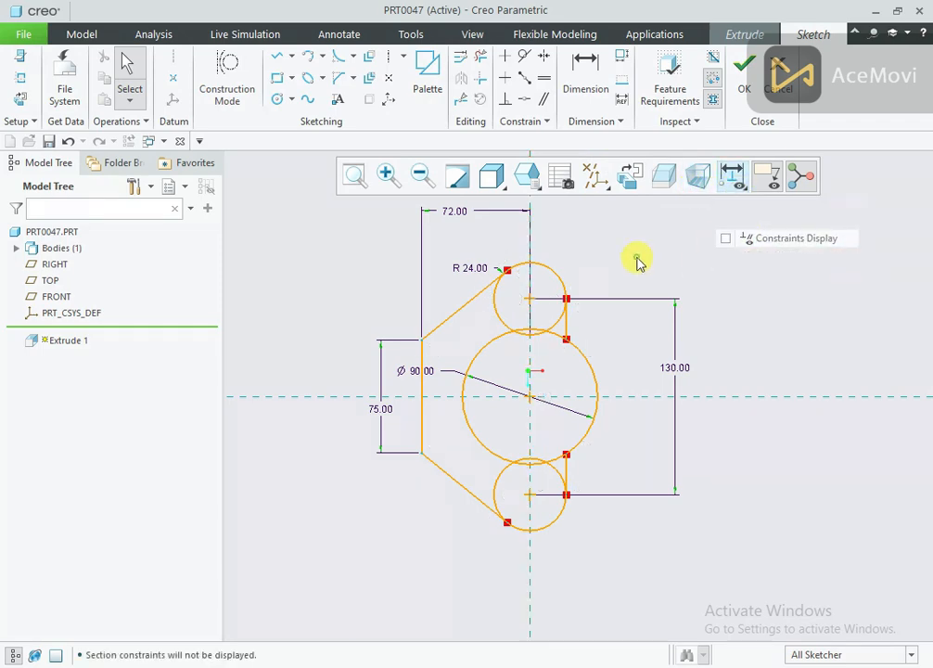
Trim away the inner arcs of the three circles to leave one closed outline
{"action": "left_click", "coordinate": [481, 58]}
{"action": "left_click_drag", "start_coordinate": [505, 320], "coordinate": [542, 342]}
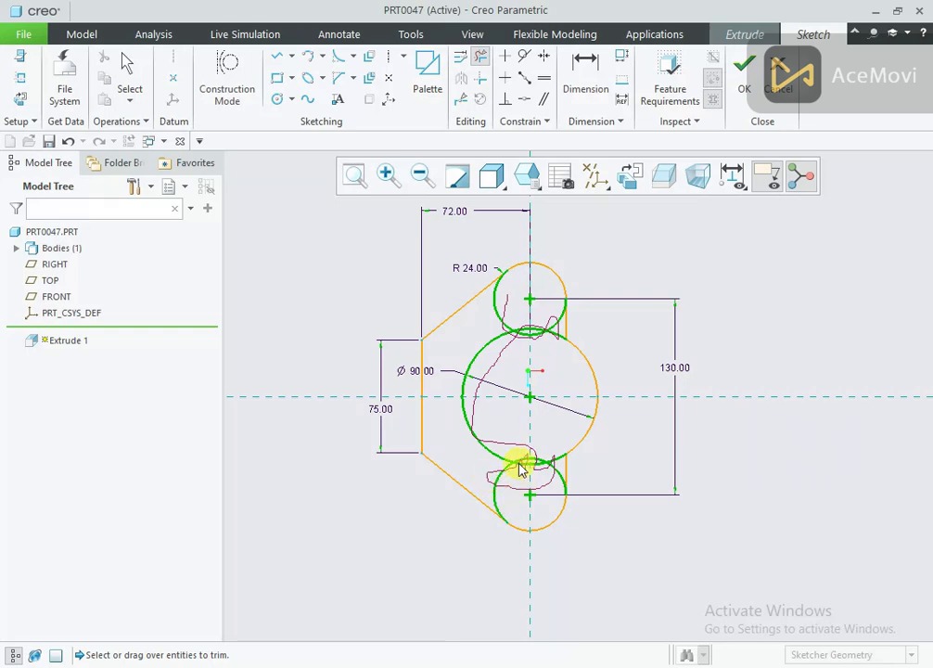
{"action": "left_click_drag", "start_coordinate": [519, 469], "coordinate": [519, 408]}
{"action": "middle_click", "coordinate": [482, 376]}
Rearrange the 72, R24, 130, Ø90 and 75 dimensions around the base profile so they are easy to read
{"action": "scroll", "coordinate": [488, 378], "scroll_direction": "down", "scroll_amount": 1}
{"action": "scroll", "coordinate": [556, 353], "scroll_direction": "up", "scroll_amount": 1}
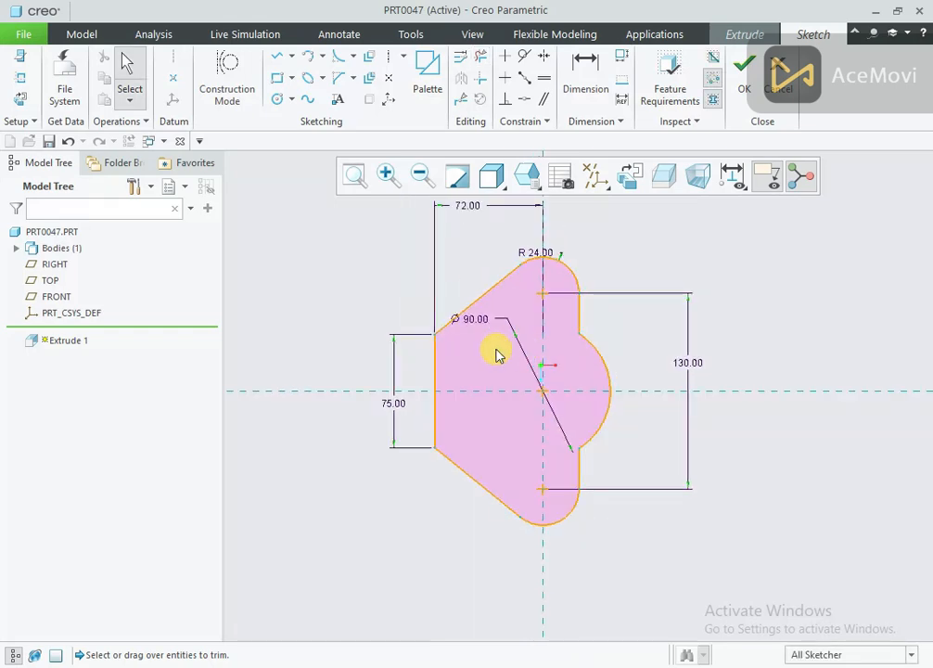
{"action": "scroll", "coordinate": [465, 317], "scroll_direction": "down", "scroll_amount": 3}
{"action": "scroll", "coordinate": [509, 358], "scroll_direction": "up", "scroll_amount": 2}
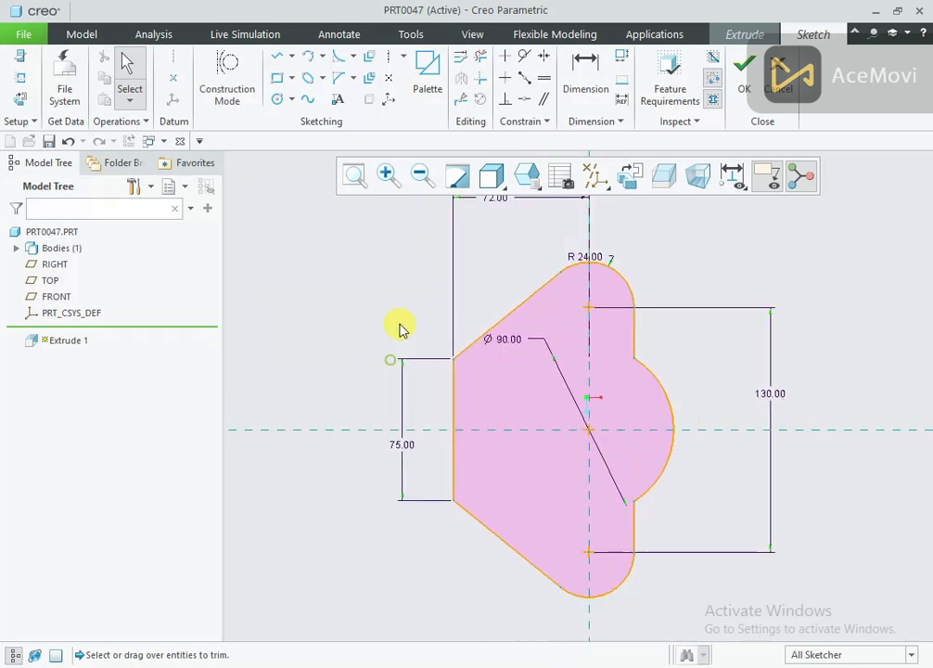
{"action": "scroll", "coordinate": [401, 325], "scroll_direction": "up", "scroll_amount": 1}
{"action": "left_click_drag", "start_coordinate": [472, 238], "coordinate": [474, 275]}
{"action": "left_click_drag", "start_coordinate": [545, 270], "coordinate": [606, 249]}
{"action": "left_click_drag", "start_coordinate": [700, 387], "coordinate": [649, 389]}
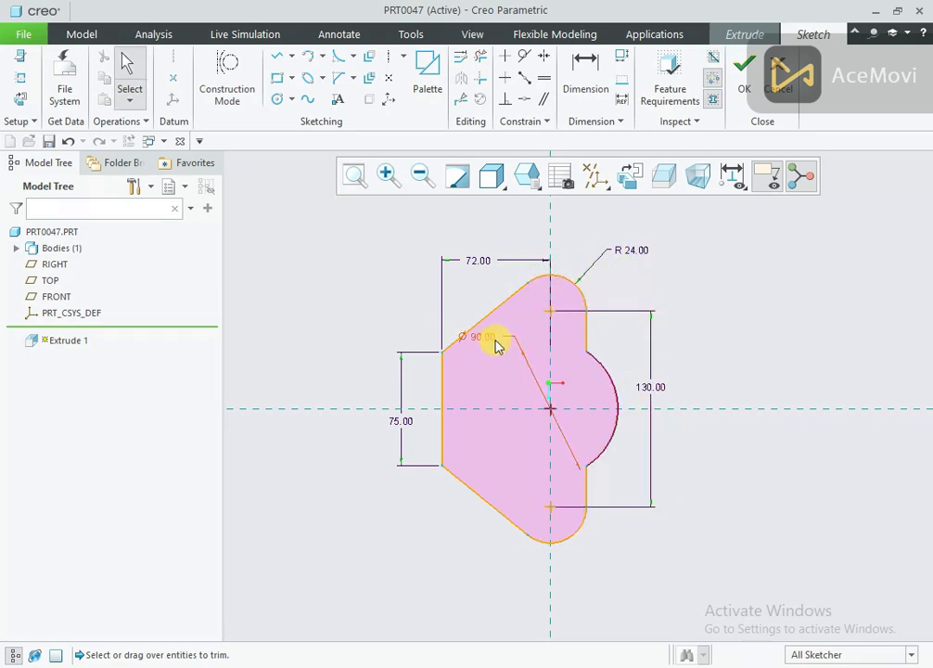
{"action": "left_click_drag", "start_coordinate": [493, 339], "coordinate": [635, 476]}
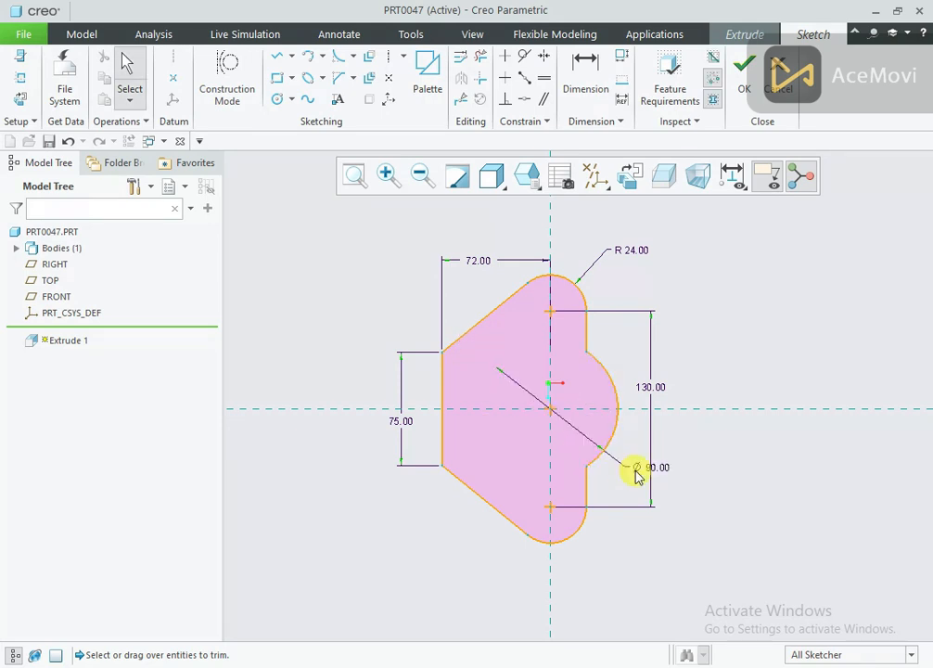
{"action": "left_click_drag", "start_coordinate": [397, 429], "coordinate": [379, 423]}
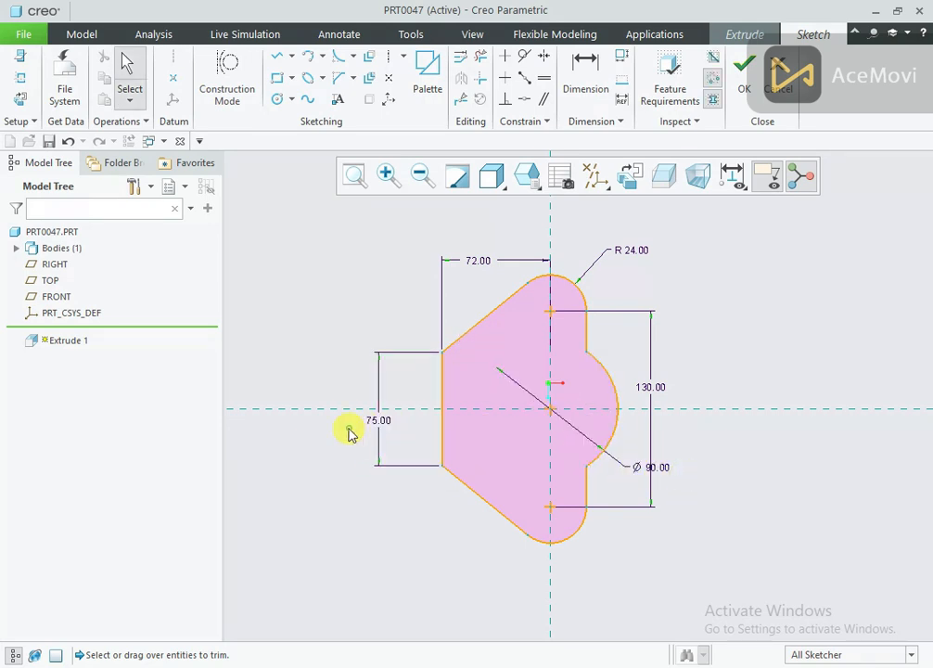
Finish the base profile sketch and extrude it 16 as a solid, taking the thickness from the drawing
{"action": "left_click", "coordinate": [737, 80]}
{"action": "mouse_move", "coordinate": [533, 432]}
{"action": "middle_mouse_down"}
{"action": "mouse_move", "coordinate": [535, 383]}
{"action": "mouse_move", "coordinate": [547, 369]}
{"action": "mouse_move", "coordinate": [533, 302]}
{"action": "middle_mouse_up"}
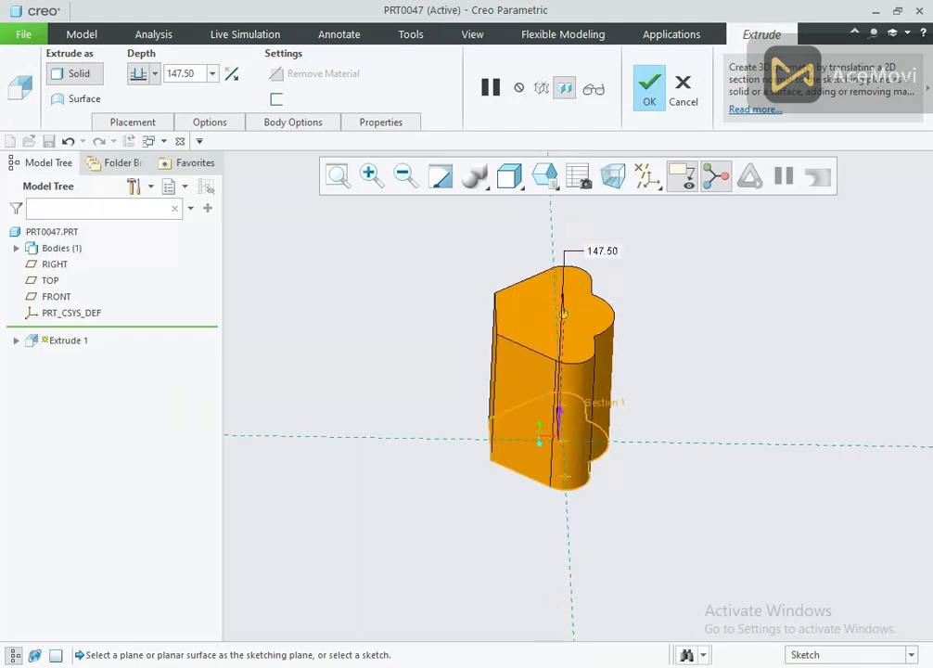
{"action": "left_click", "coordinate": [508, 666]}
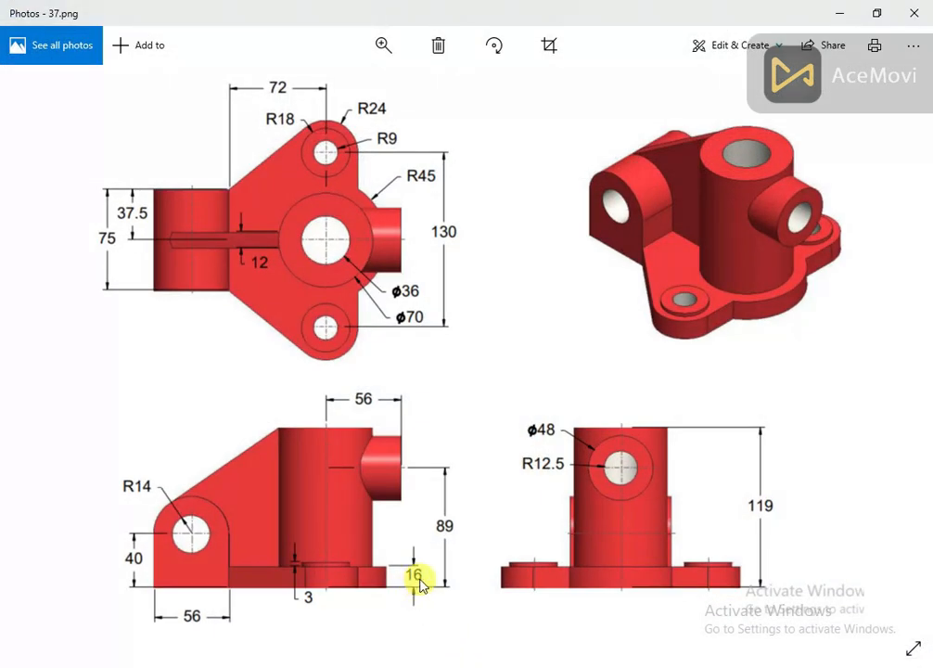
{"action": "left_click", "coordinate": [516, 666]}
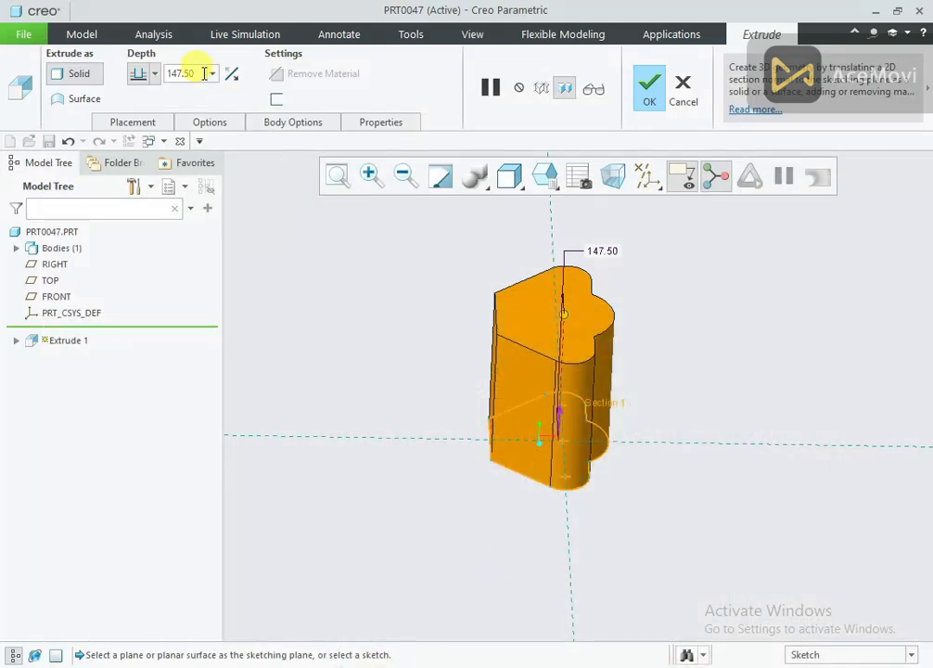
{"action": "type", "text": "16.0"}
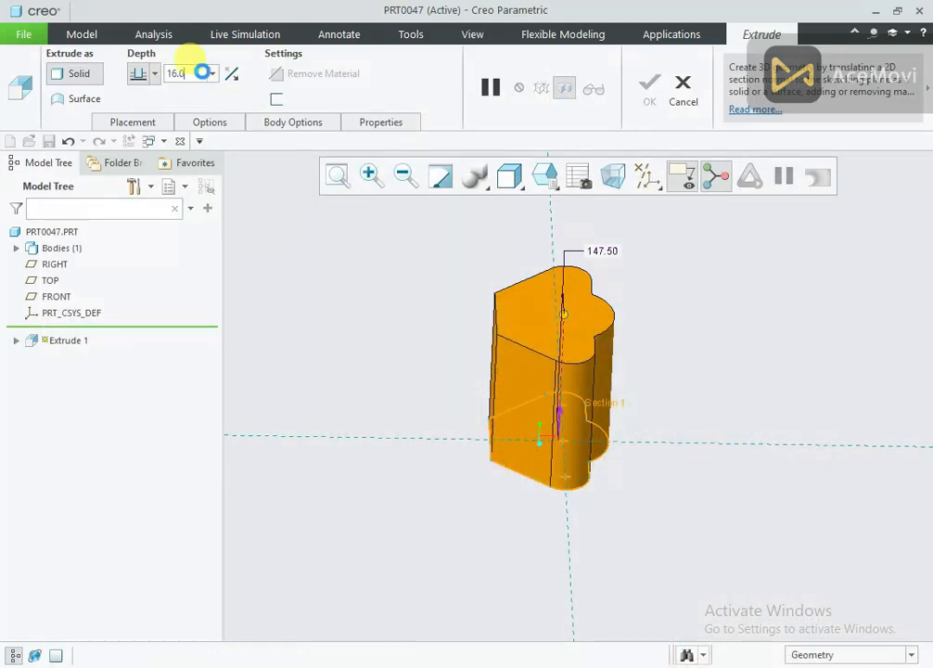
{"action": "type", "text": "0"}
{"action": "key", "text": "Return"}
{"action": "left_click", "coordinate": [338, 176]}
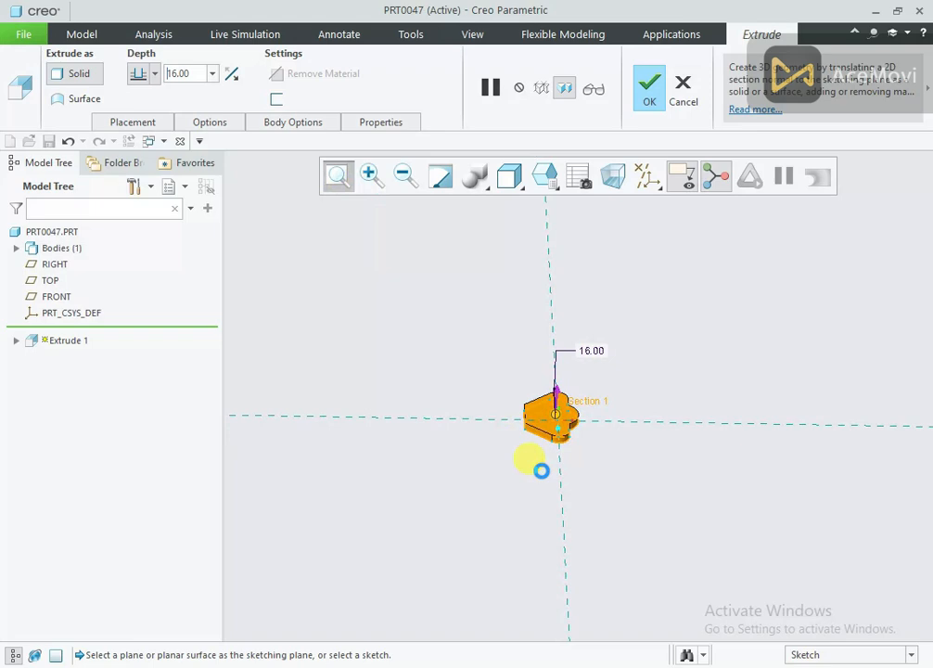
{"action": "scroll", "coordinate": [556, 399], "scroll_direction": "down", "scroll_amount": 6}
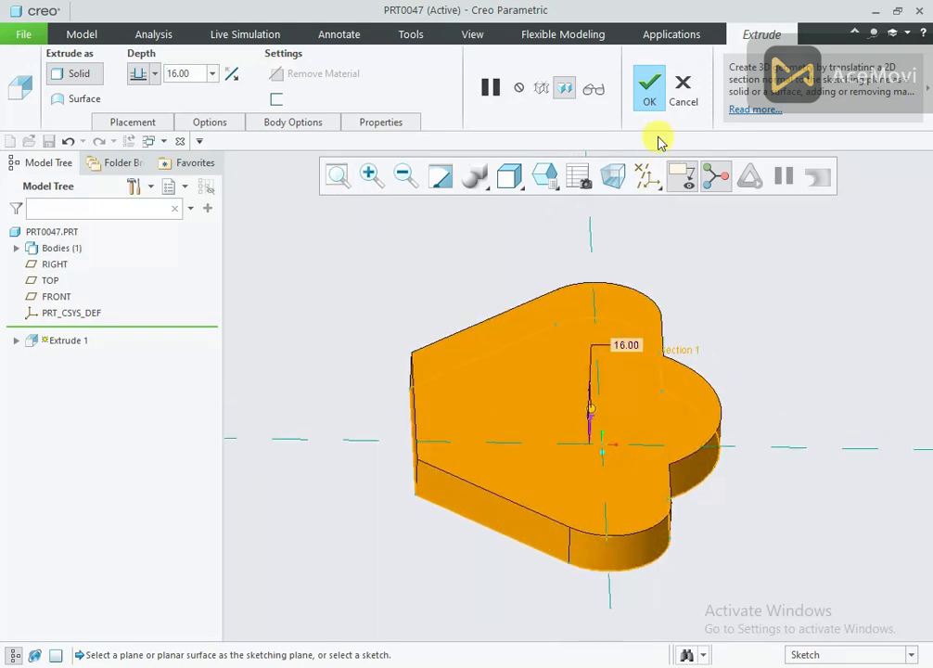
{"action": "left_click", "coordinate": [649, 90]}
{"action": "scroll", "coordinate": [585, 376], "scroll_direction": "up", "scroll_amount": 8}
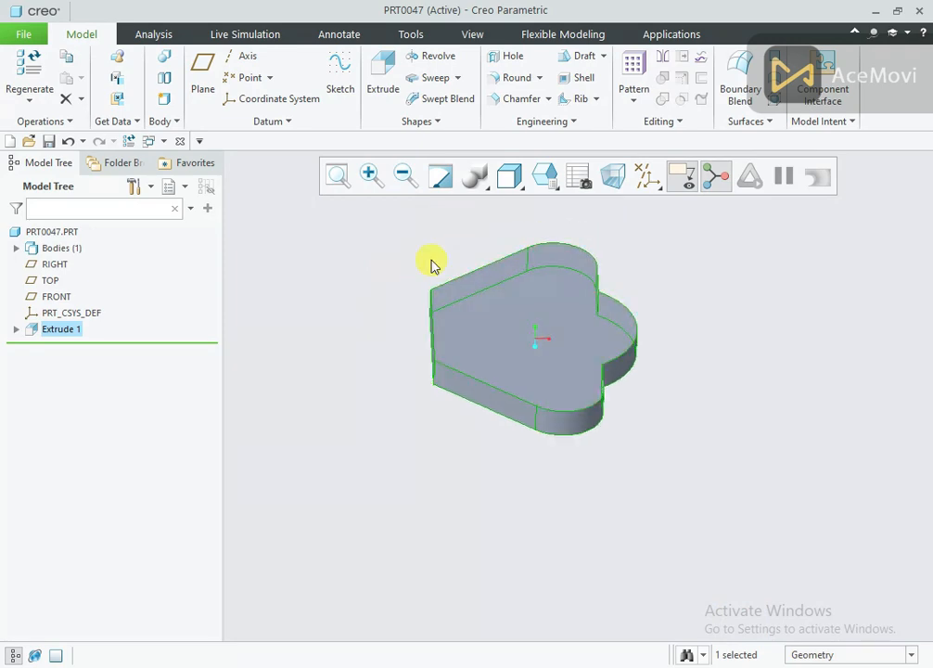
{"action": "left_click", "coordinate": [432, 264]}
Display the datum planes and start an extrude sketch on the FRONT plane, oriented parallel to the screen
{"action": "middle_click_drag", "start_coordinate": [431, 264], "coordinate": [462, 246]}
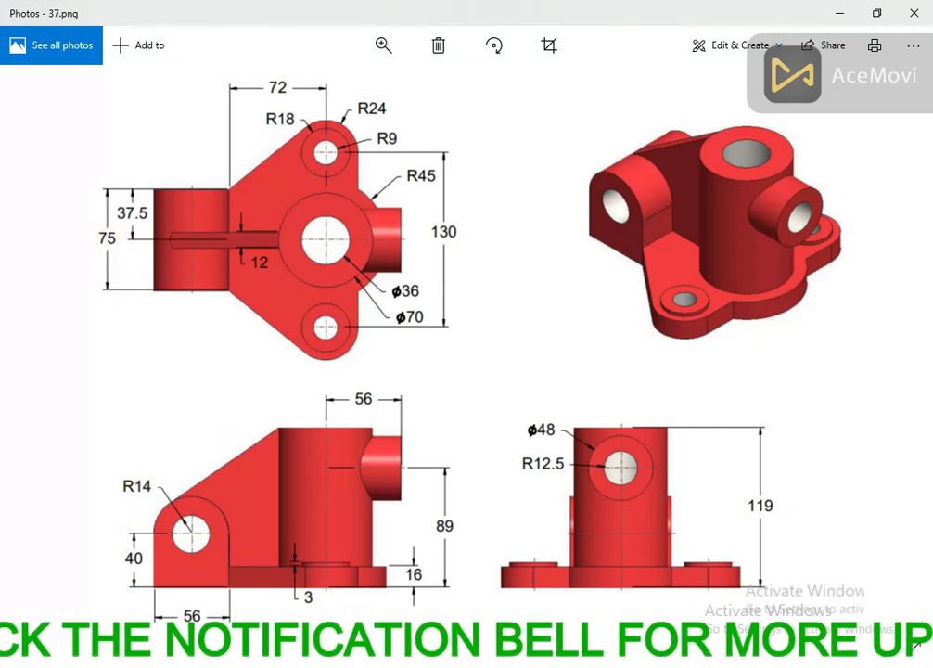
{"action": "left_click", "coordinate": [567, 666]}
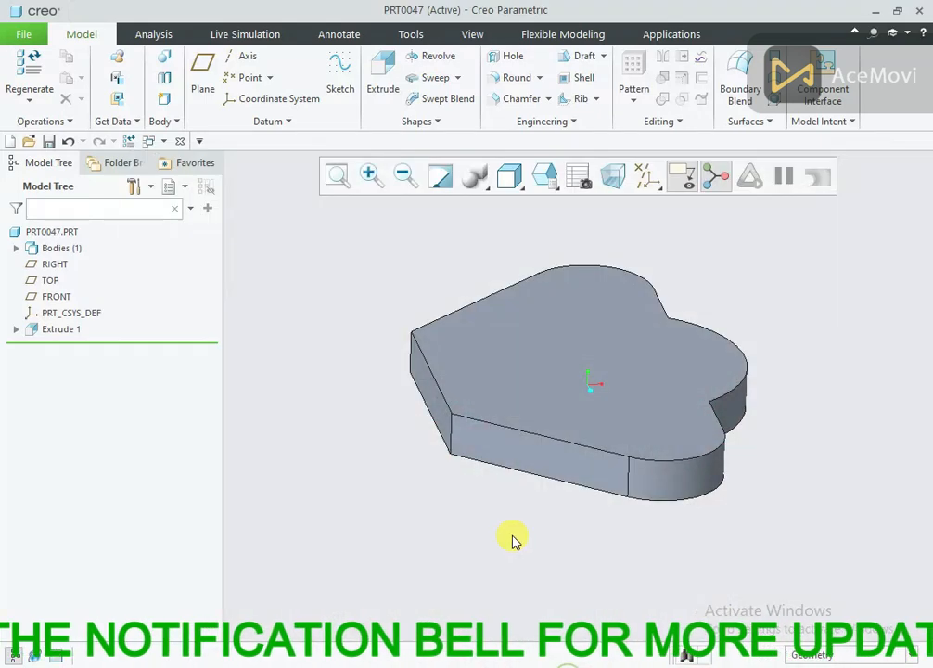
{"action": "left_click", "coordinate": [55, 297]}
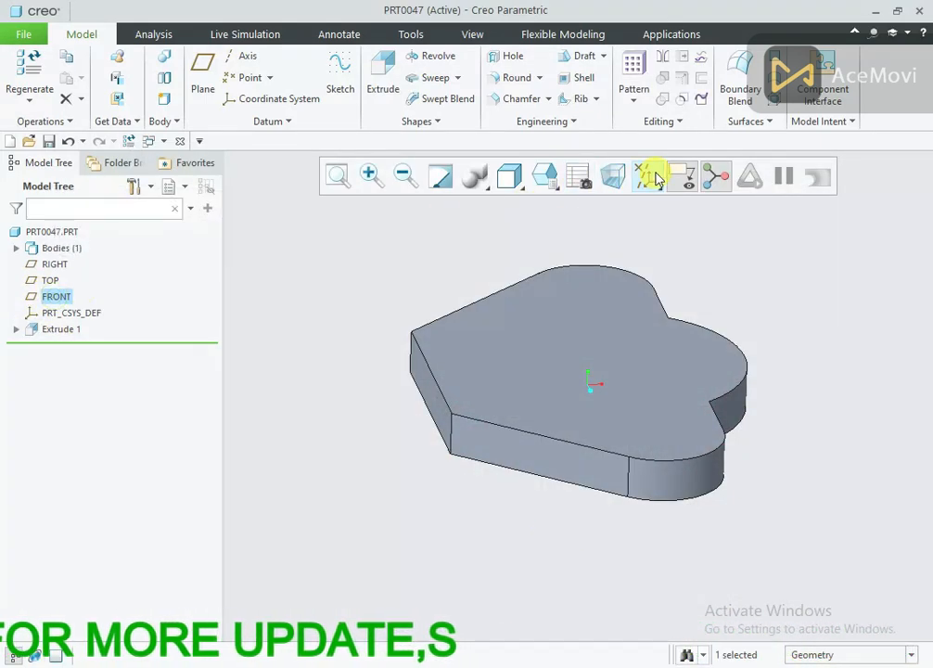
{"action": "left_click", "coordinate": [655, 178]}
{"action": "left_click", "coordinate": [672, 273]}
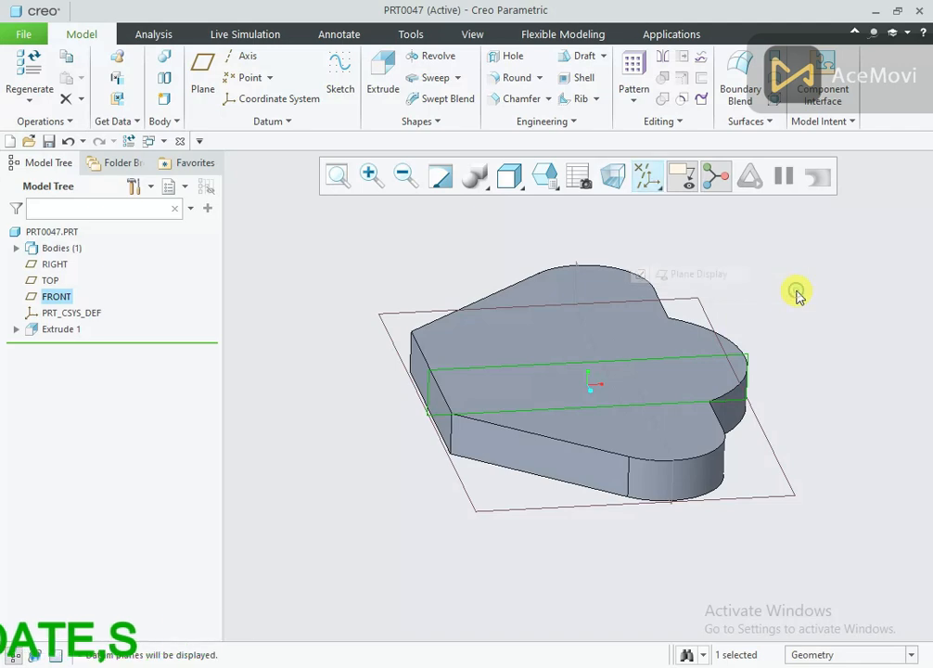
{"action": "left_click", "coordinate": [388, 65]}
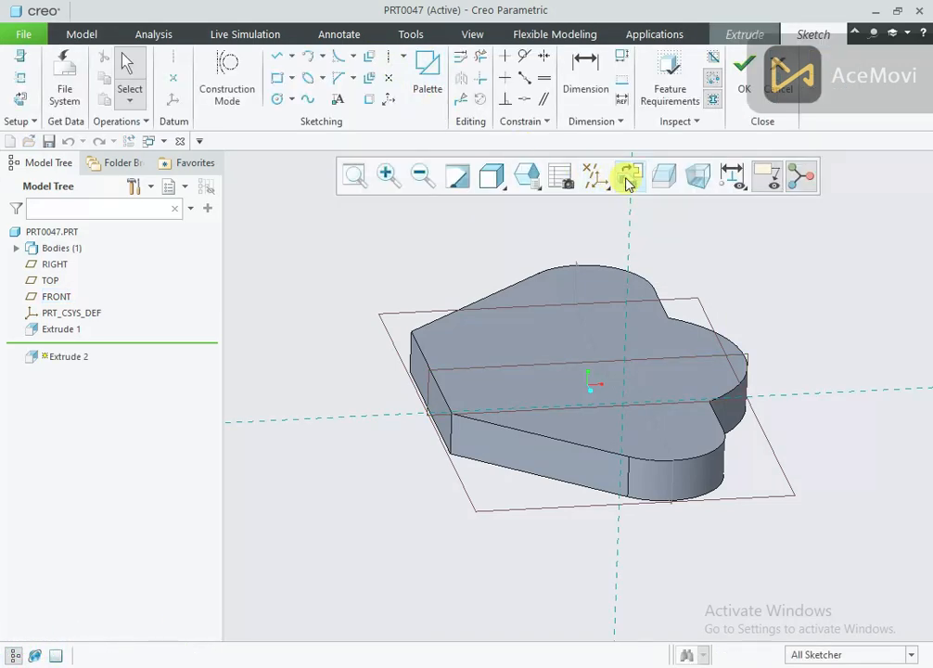
{"action": "left_click", "coordinate": [627, 181]}
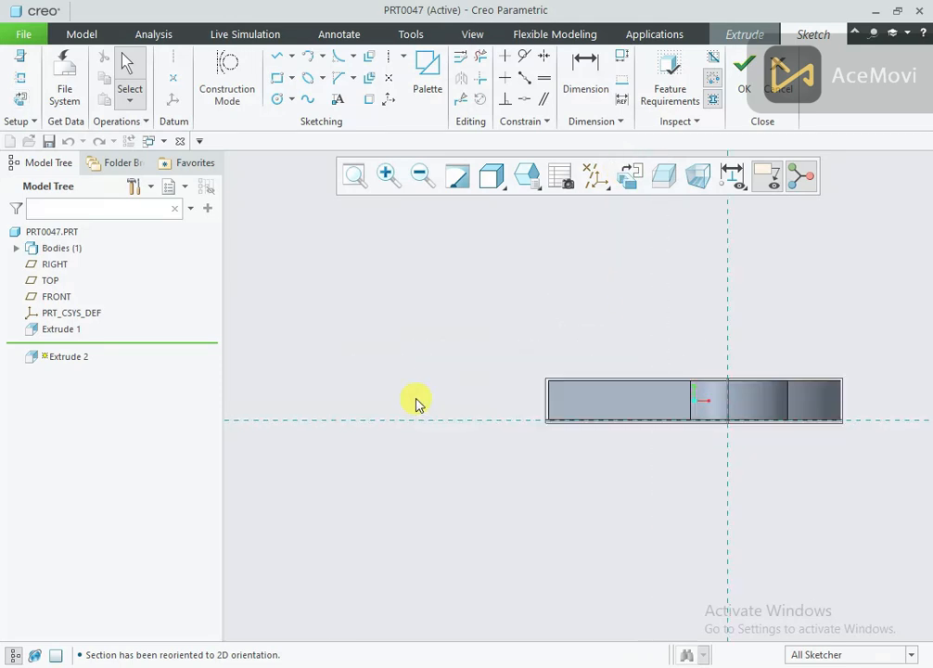
Add the base plate's left vertical edge as a sketch reference
{"action": "scroll", "coordinate": [416, 399], "scroll_direction": "up", "scroll_amount": 1}
{"action": "right_click", "coordinate": [415, 279]}
{"action": "left_click", "coordinate": [477, 332]}
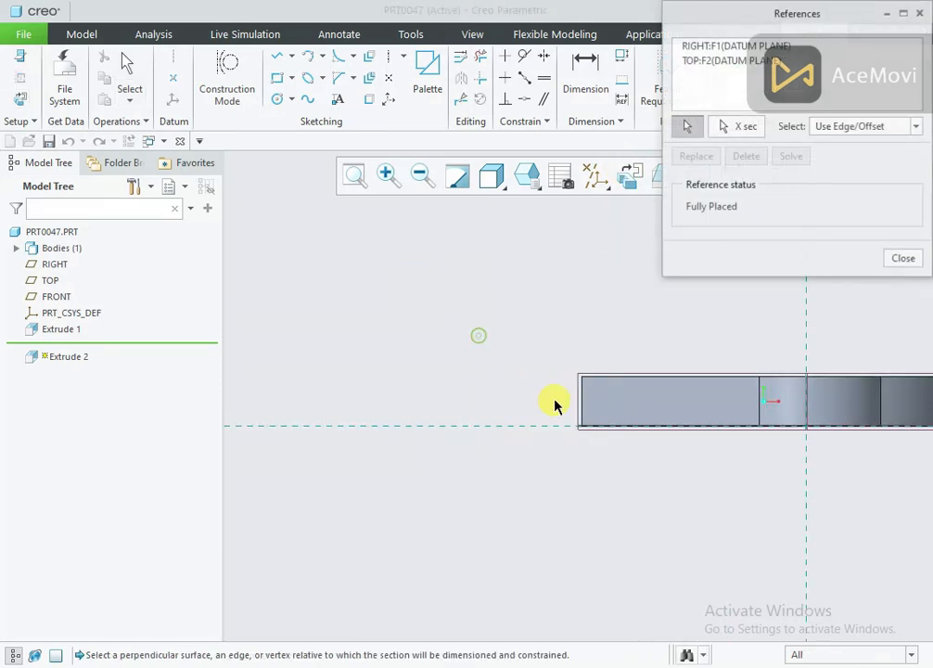
{"action": "left_click", "coordinate": [582, 402]}
{"action": "left_click", "coordinate": [902, 259]}
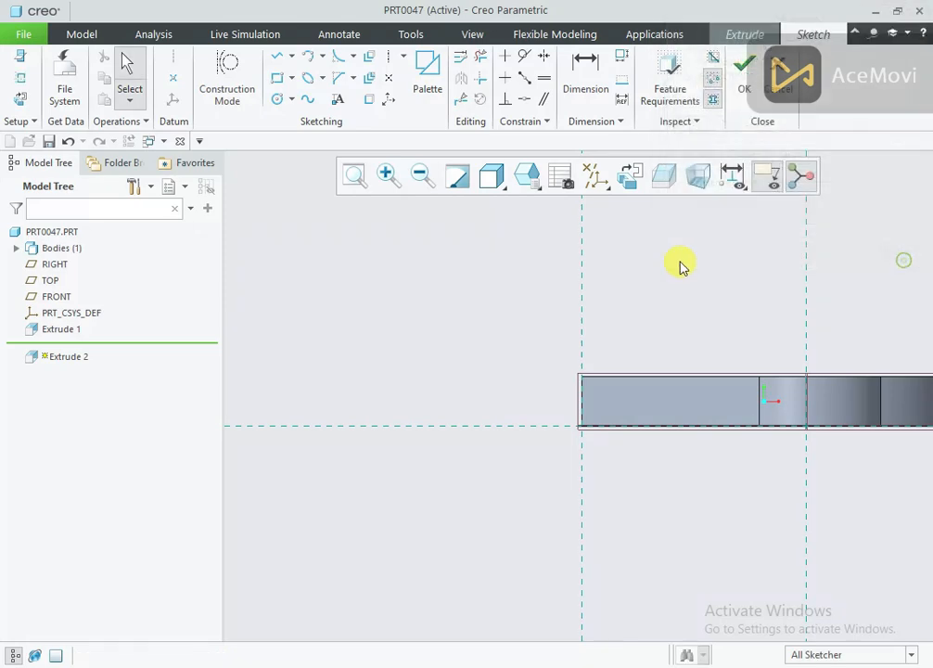
Sketch a rectangle about 62 by 44 mm outward from the base plate's lower-left corner, resting on the horizontal reference
{"action": "right_click", "coordinate": [636, 255]}
{"action": "left_click", "coordinate": [690, 284]}
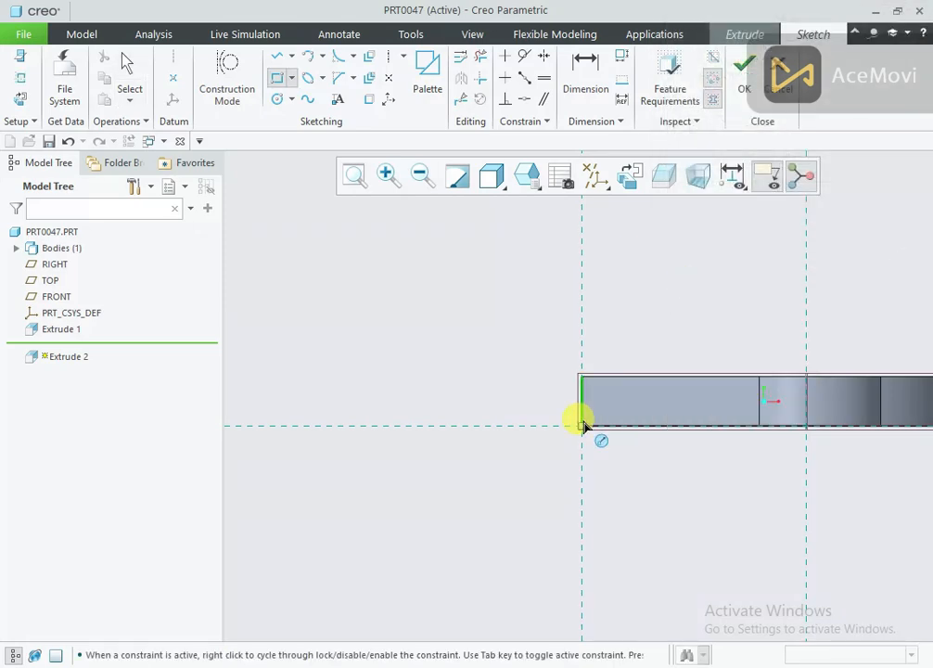
{"action": "left_click", "coordinate": [582, 426]}
{"action": "left_click", "coordinate": [387, 289]}
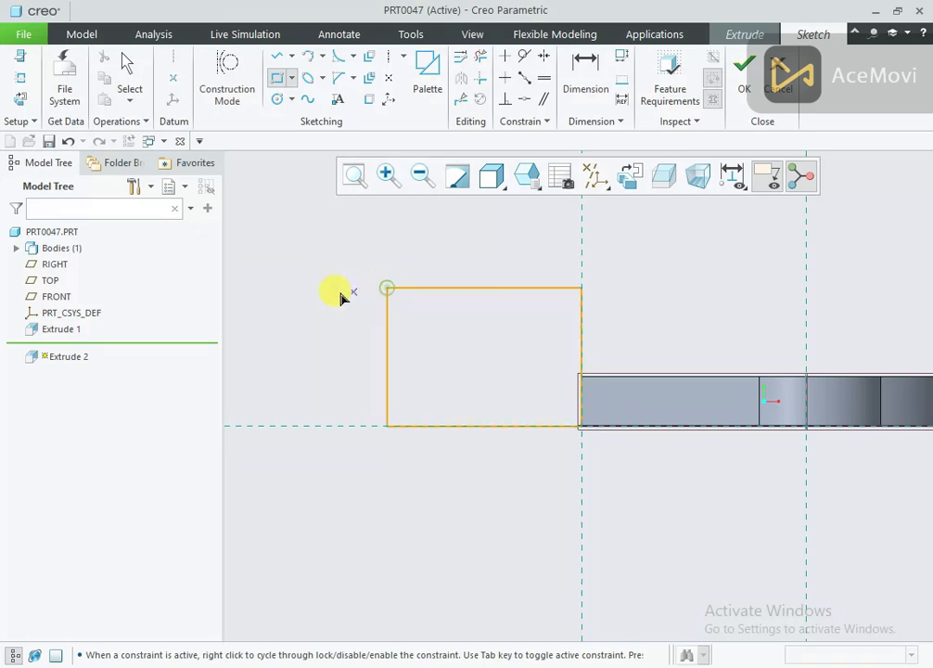
{"action": "middle_click", "coordinate": [298, 317]}
Set the rectangle's width to 56 and its height to 40, moving the height dimension clear of the profile
{"action": "double_click", "coordinate": [489, 473]}
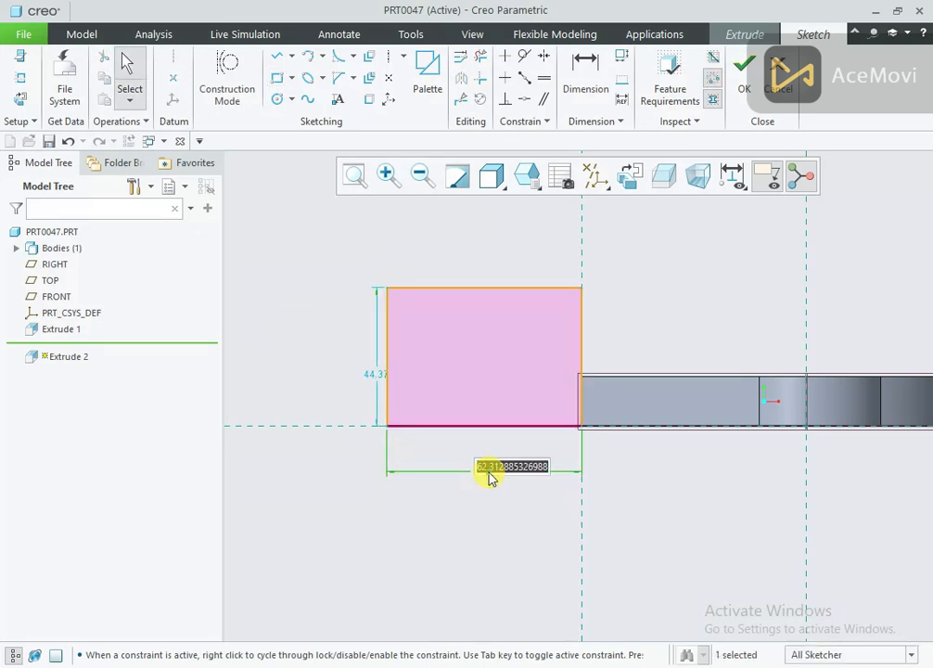
{"action": "type", "text": "56"}
{"action": "key", "text": "Return"}
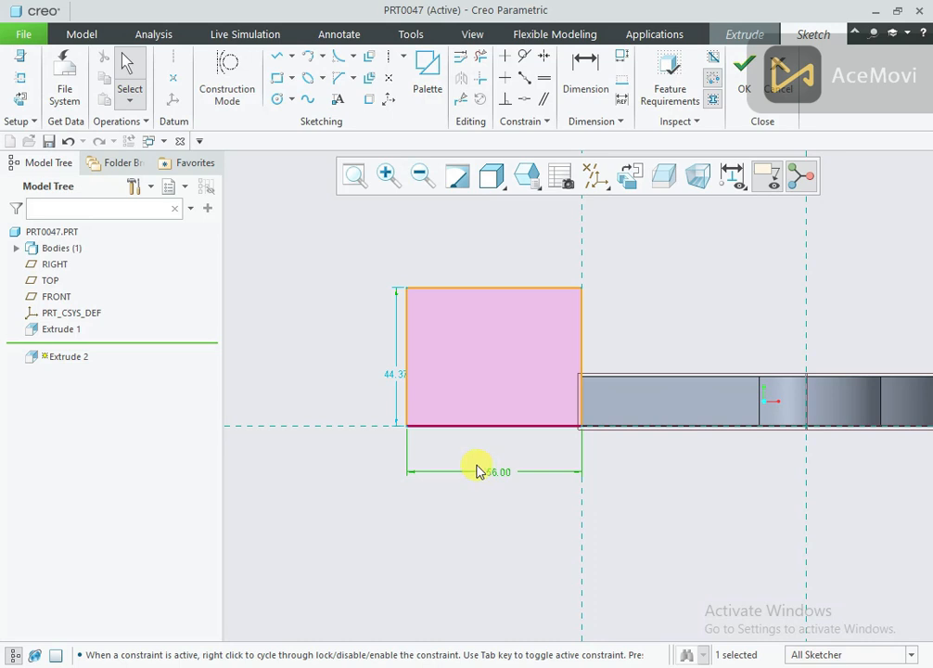
{"action": "left_click", "coordinate": [387, 447]}
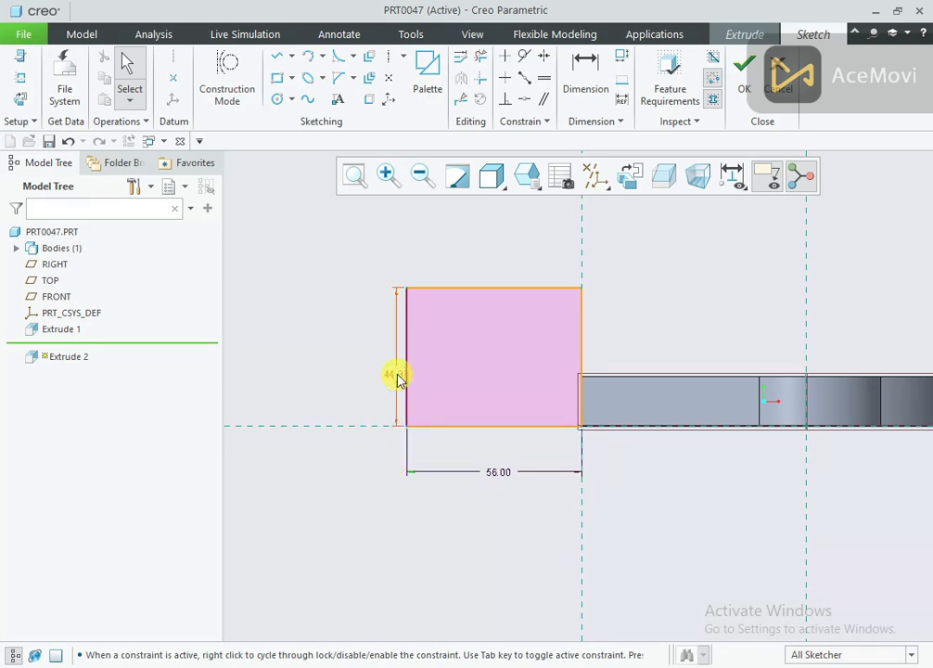
{"action": "left_click_drag", "start_coordinate": [396, 379], "coordinate": [356, 374]}
{"action": "left_click", "coordinate": [355, 368]}
{"action": "type", "text": "40"}
{"action": "key", "text": "Return"}
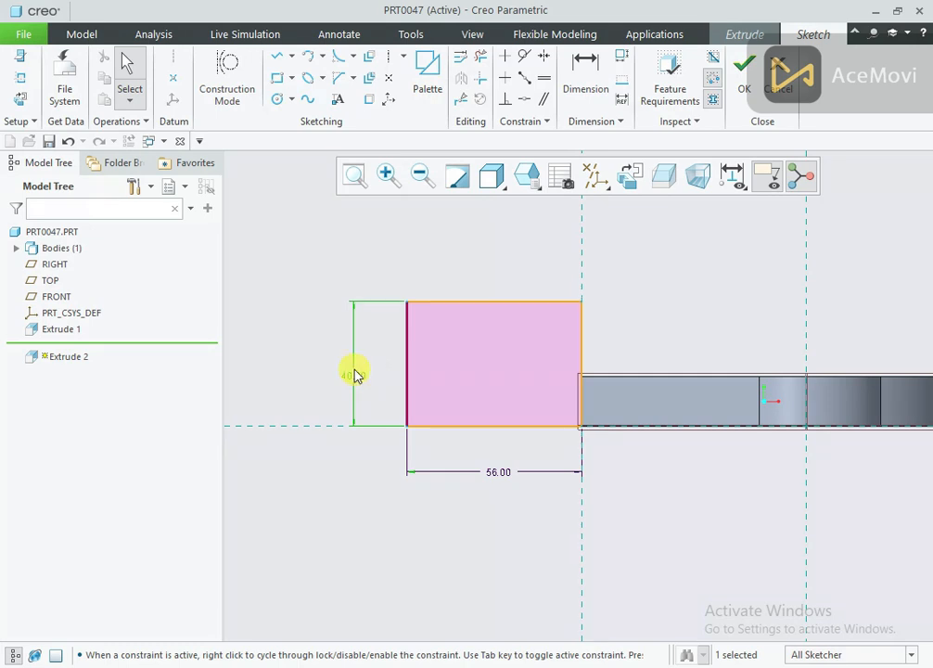
Sketch a circle centred on the midpoint of the rectangle's upper edge and passing through its upper corners
{"action": "right_click", "coordinate": [350, 244]}
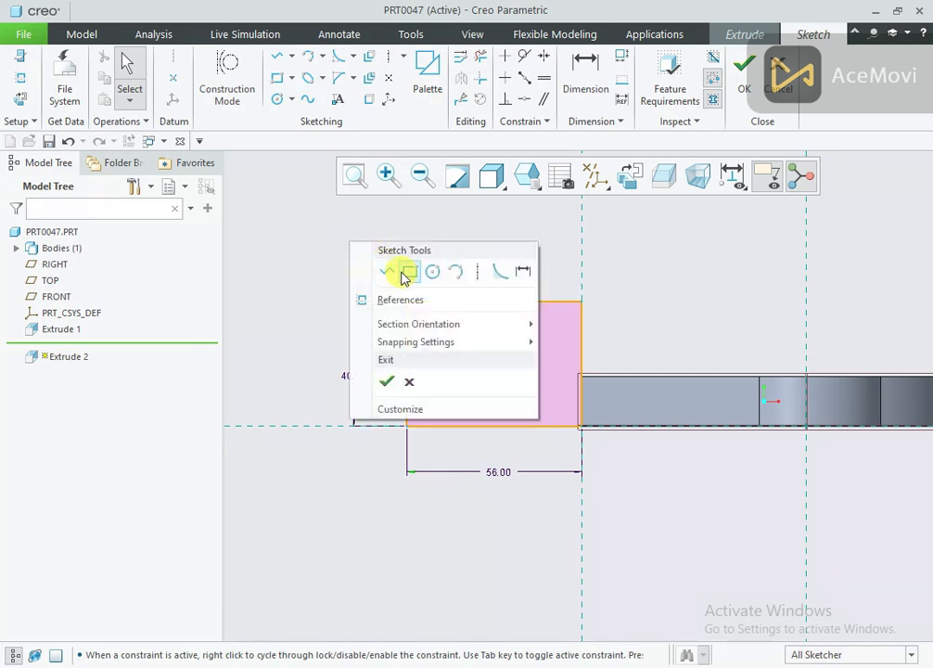
{"action": "left_click", "coordinate": [431, 273]}
{"action": "left_click", "coordinate": [494, 302]}
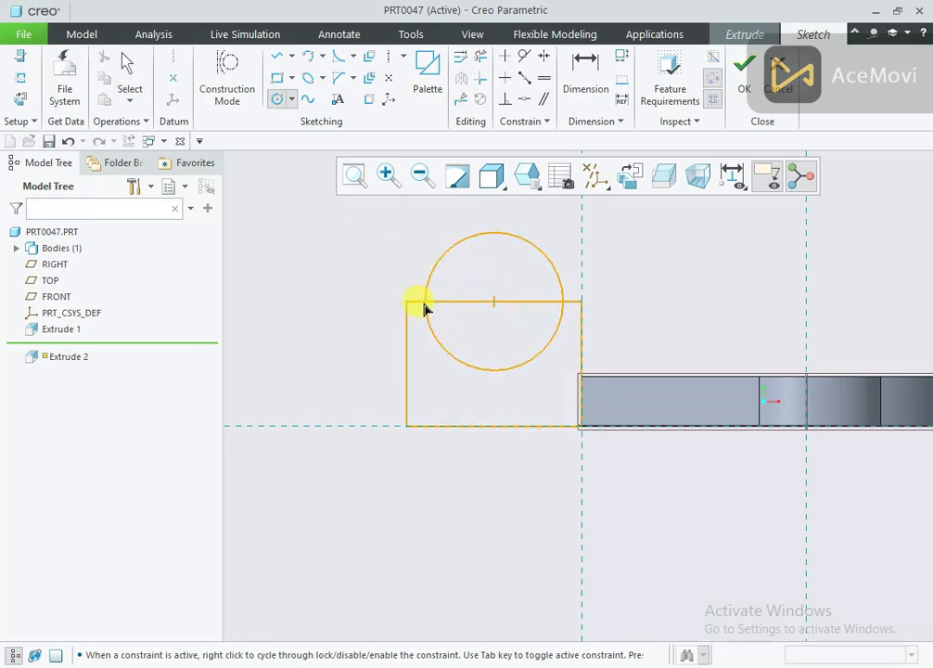
{"action": "left_click", "coordinate": [407, 302]}
{"action": "middle_click", "coordinate": [336, 306]}
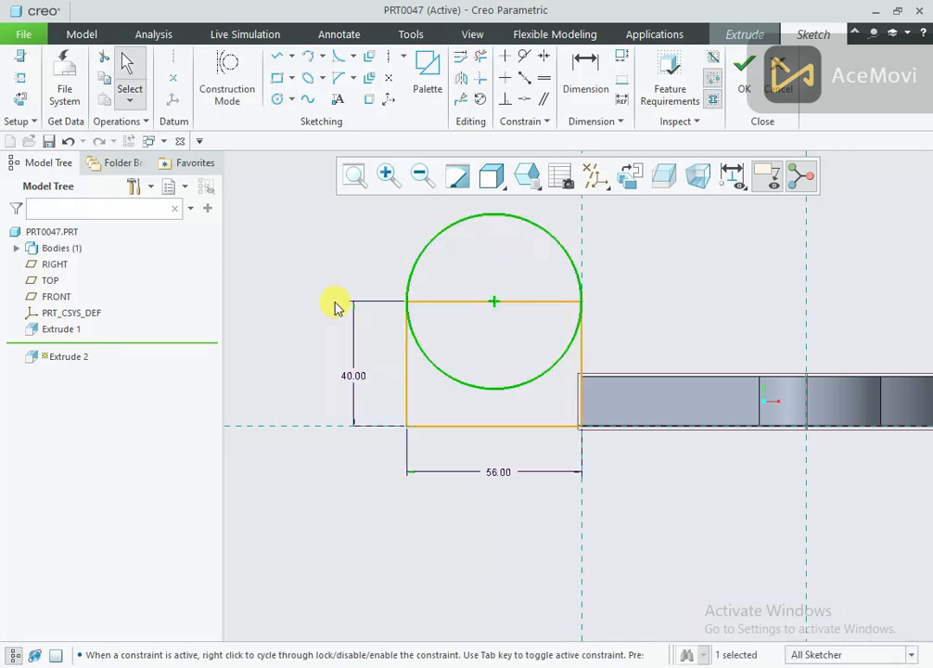
Trim away the circle's lower half and the rectangle's upper edge to leave a closed arch-topped profile
{"action": "left_click", "coordinate": [480, 56]}
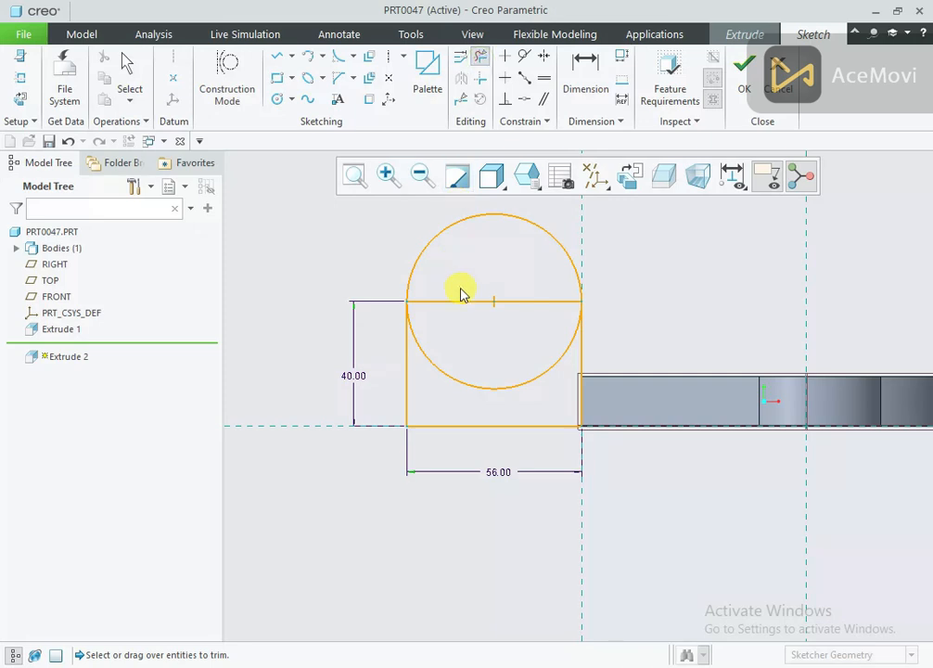
{"action": "middle_click", "coordinate": [441, 382]}
{"action": "scroll", "coordinate": [440, 413], "scroll_direction": "up", "scroll_amount": 2}
{"action": "scroll", "coordinate": [484, 376], "scroll_direction": "down", "scroll_amount": 1}
{"action": "scroll", "coordinate": [483, 384], "scroll_direction": "up", "scroll_amount": 2}
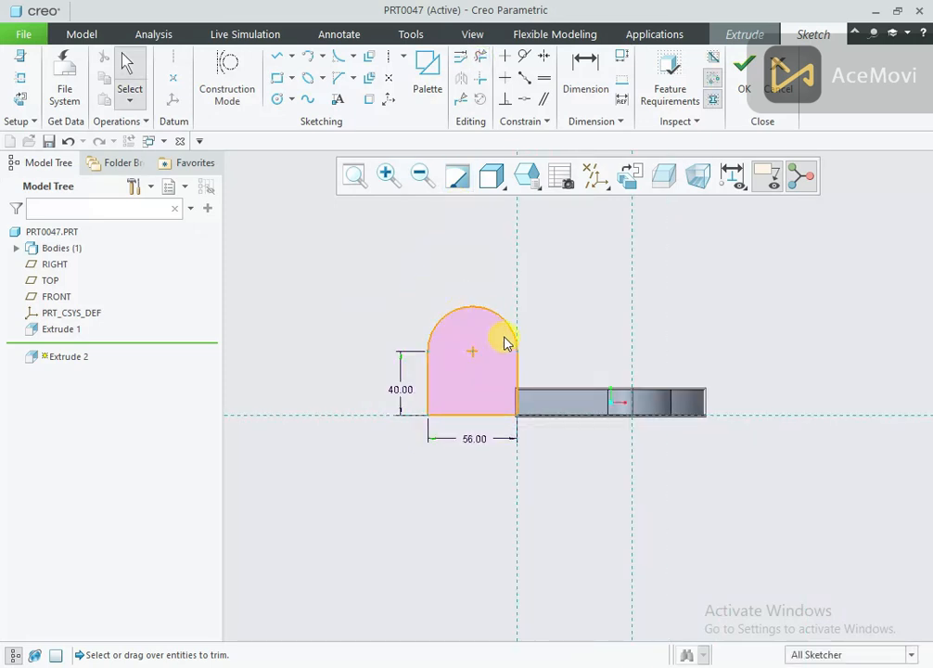
Place a datum point at the centre of the lug profile's arc and show the sketch in the standard orientation
{"action": "left_click", "coordinate": [174, 80]}
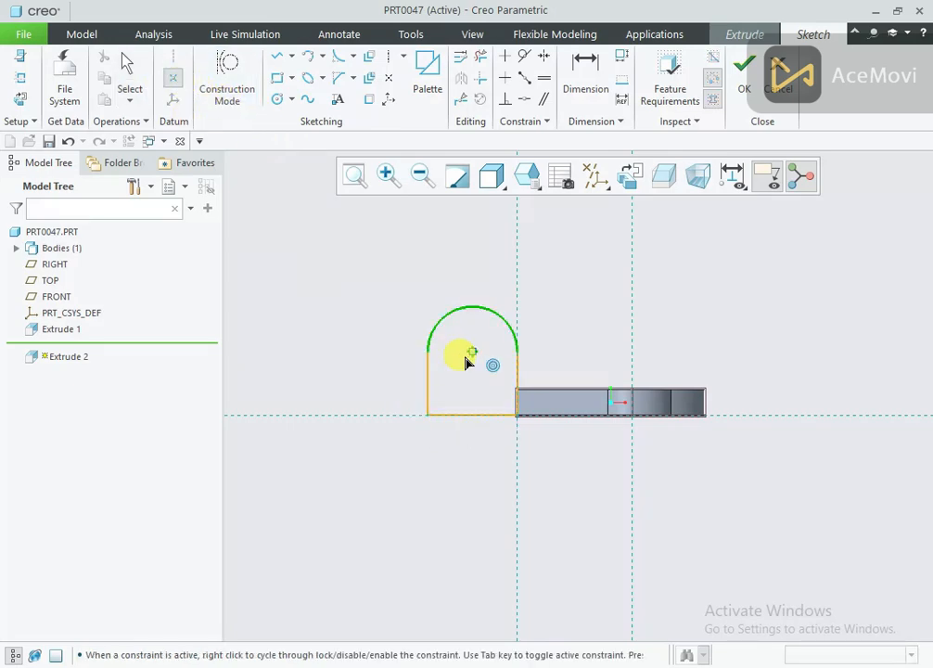
{"action": "middle_click", "coordinate": [484, 289]}
{"action": "key", "text": "ctrl+d"}
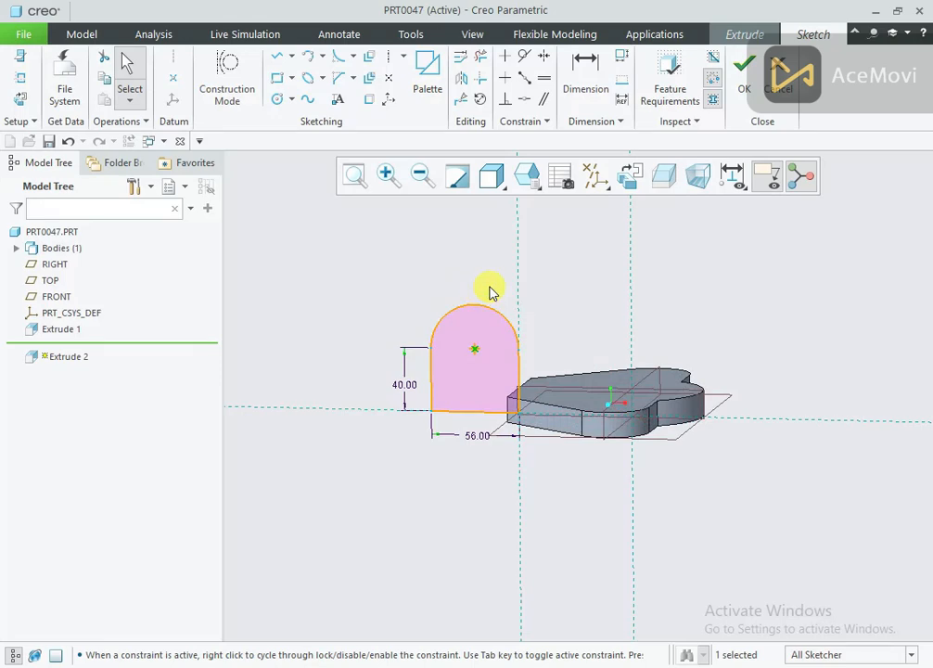
Finish the lug sketch and extrude it as a solid symmetrically about the sketch plane to a depth of 75
{"action": "left_click", "coordinate": [744, 77]}
{"action": "middle_click_drag", "start_coordinate": [526, 298], "coordinate": [621, 319]}
{"action": "left_click", "coordinate": [154, 74]}
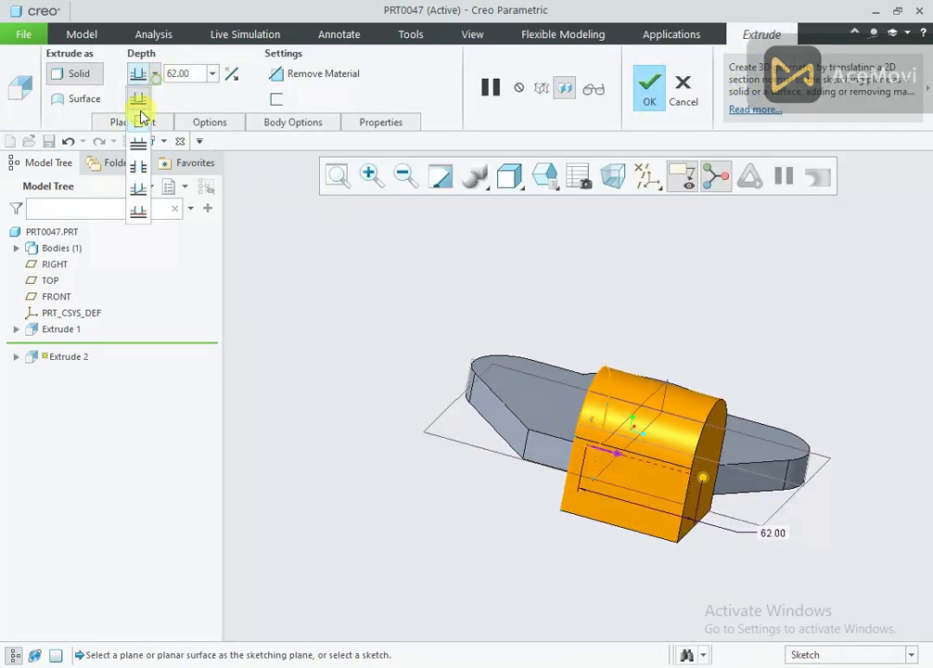
{"action": "left_click", "coordinate": [139, 114]}
{"action": "type", "text": "75"}
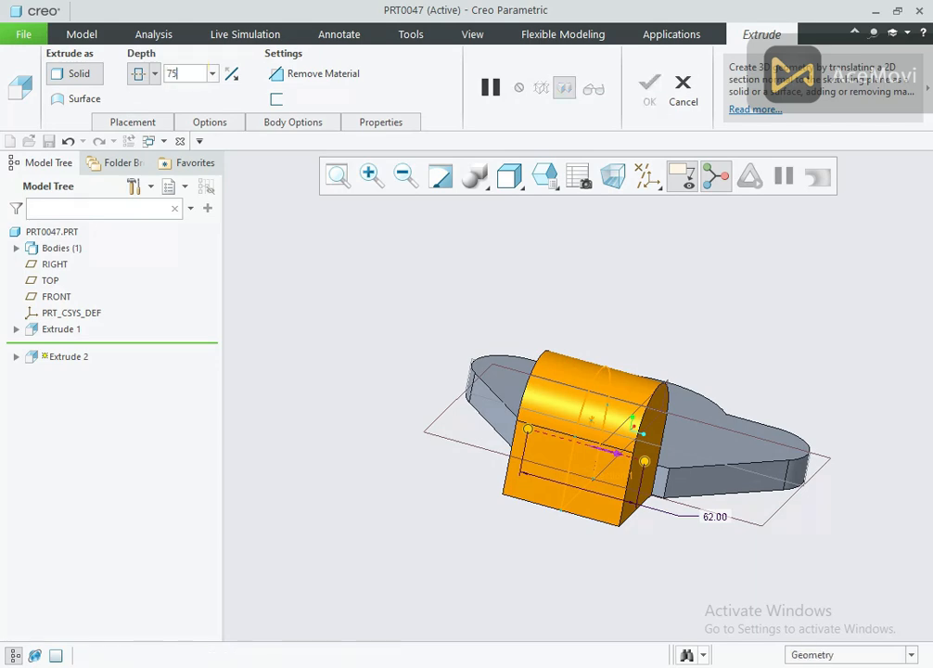
{"action": "key", "text": "Return"}
{"action": "left_click", "coordinate": [646, 100]}
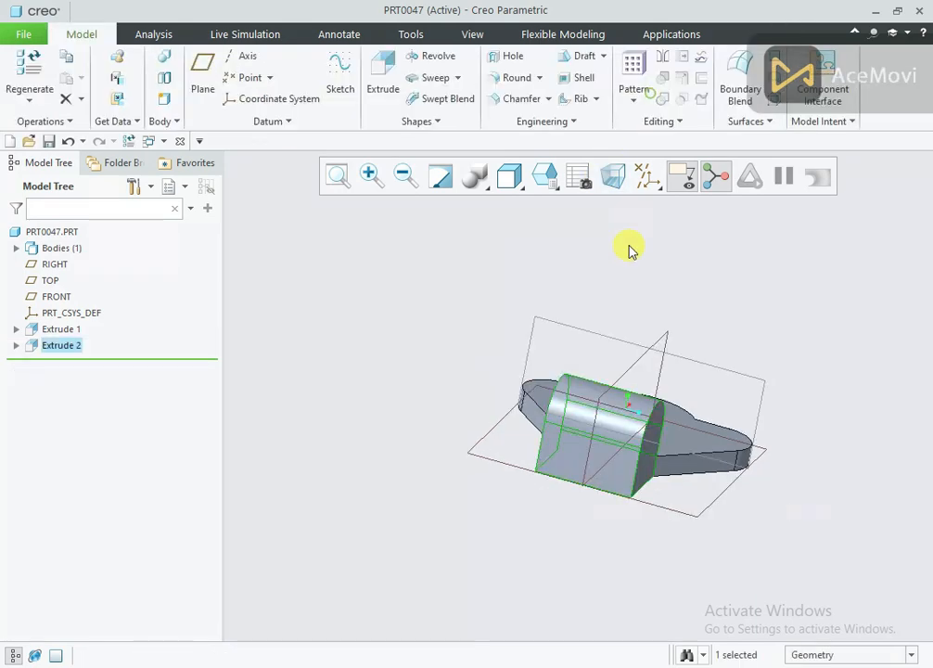
Hide the datum planes in the model display
{"action": "middle_click_drag", "start_coordinate": [629, 247], "coordinate": [691, 361]}
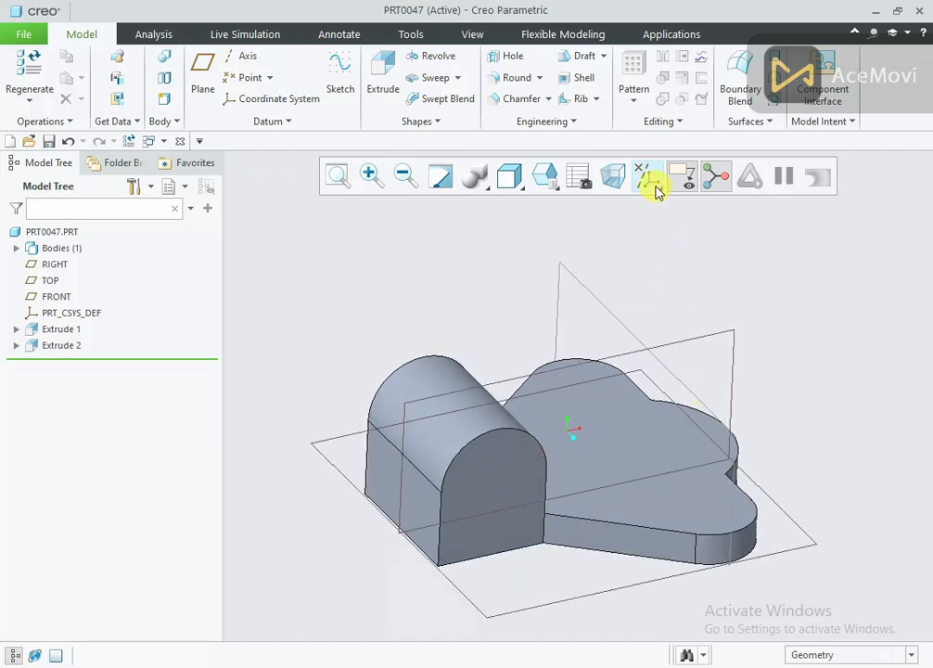
{"action": "left_click", "coordinate": [655, 190]}
{"action": "left_click", "coordinate": [638, 271]}
{"action": "left_click", "coordinate": [598, 271]}
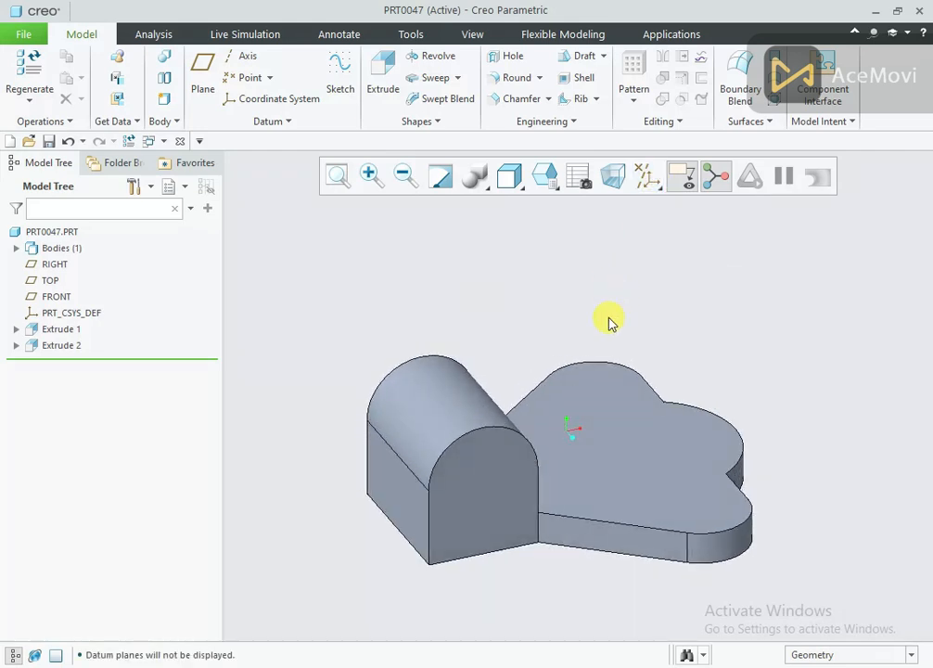
Consult drawing 37.png for the central cylinder's sizes, and start an extrude sketch on the base plate's underside
{"action": "left_click", "coordinate": [455, 666]}
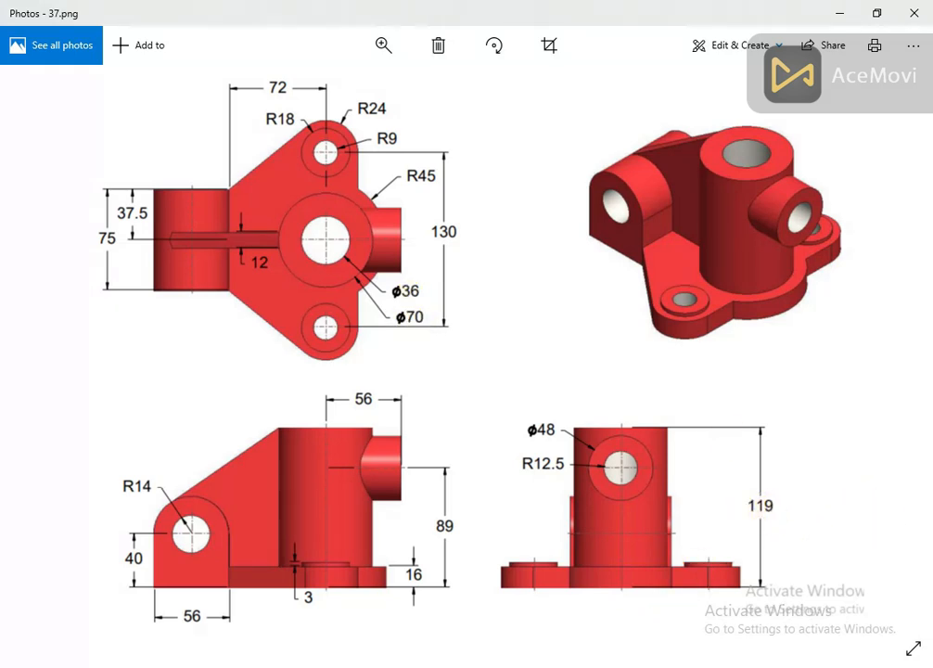
{"action": "left_click", "coordinate": [557, 644]}
{"action": "middle_click_drag", "start_coordinate": [629, 502], "coordinate": [604, 436]}
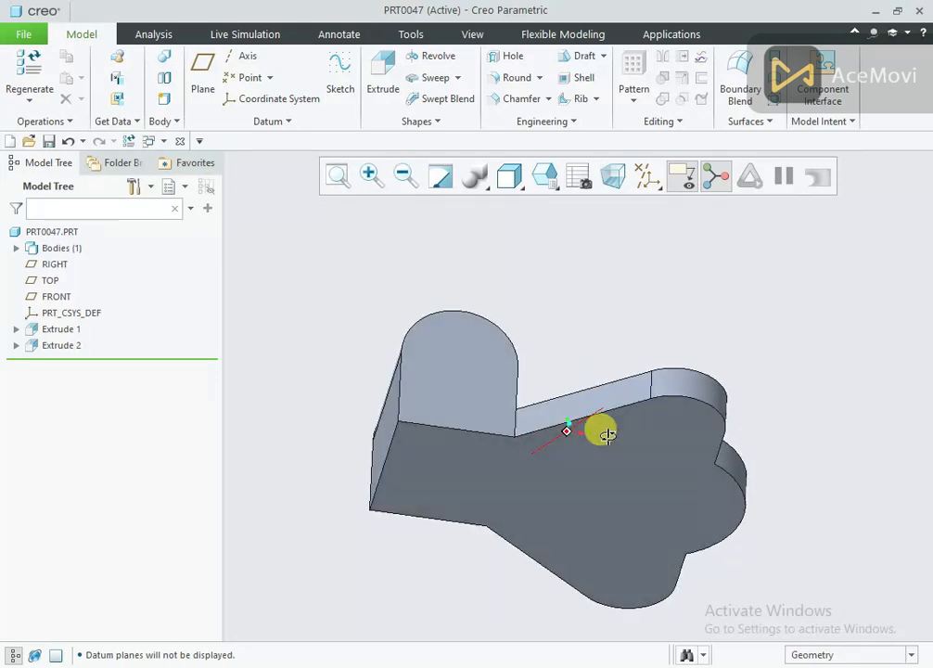
{"action": "left_click", "coordinate": [622, 446]}
{"action": "left_click", "coordinate": [729, 370]}
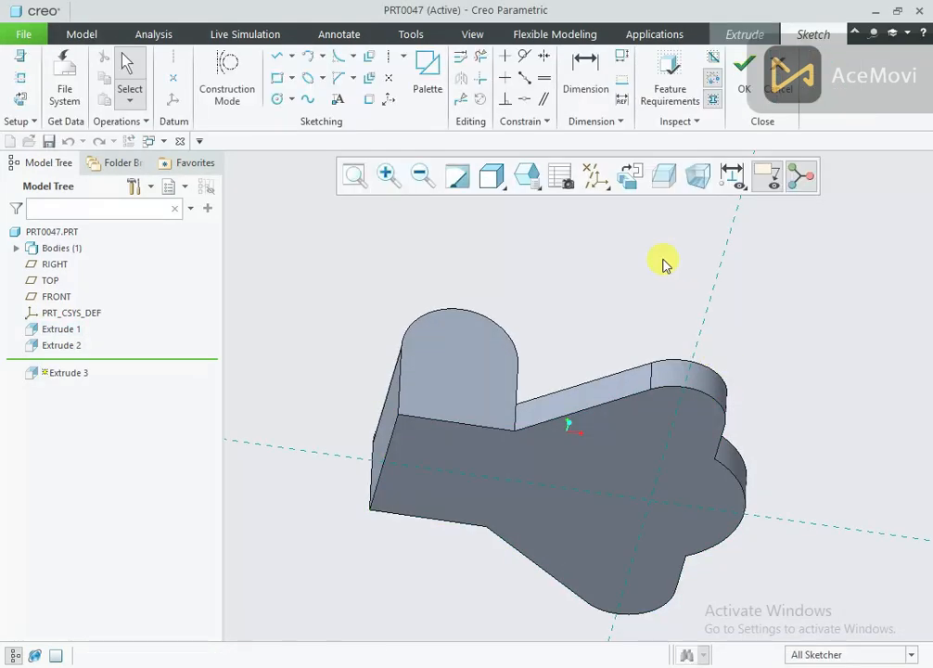
Sketch a circle centred on the intersection of the two references and set its diameter to 70
{"action": "right_click", "coordinate": [318, 269]}
{"action": "left_click", "coordinate": [389, 295]}
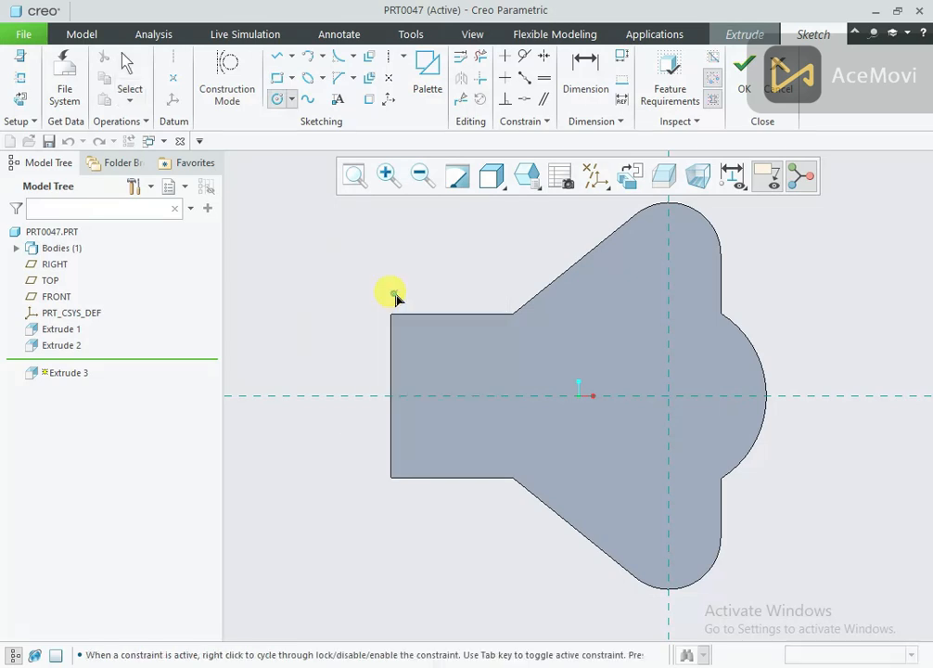
{"action": "left_click", "coordinate": [670, 396]}
{"action": "left_click", "coordinate": [706, 345]}
{"action": "middle_click", "coordinate": [561, 320]}
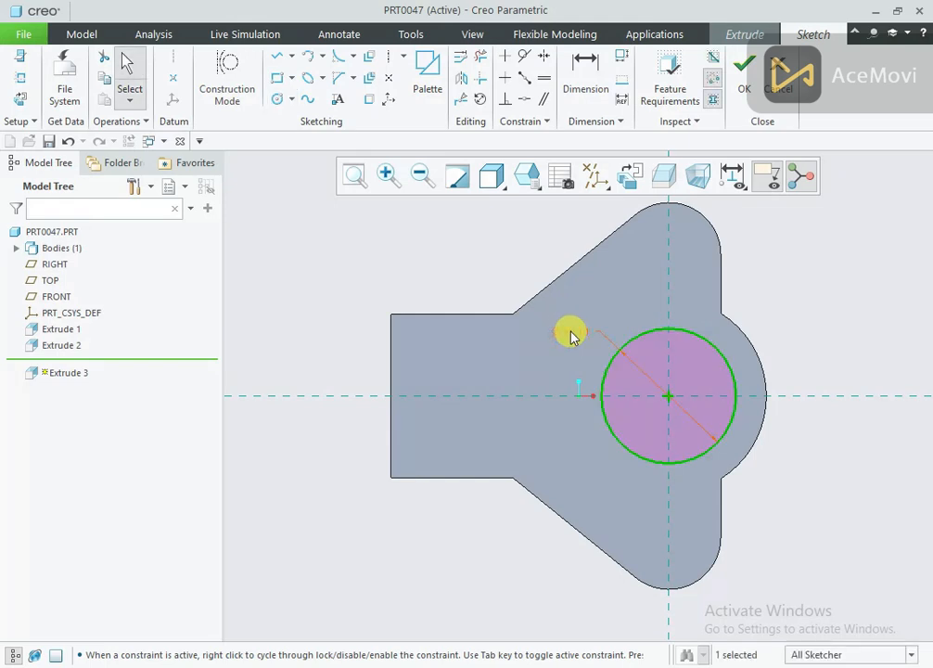
{"action": "left_click", "coordinate": [566, 335]}
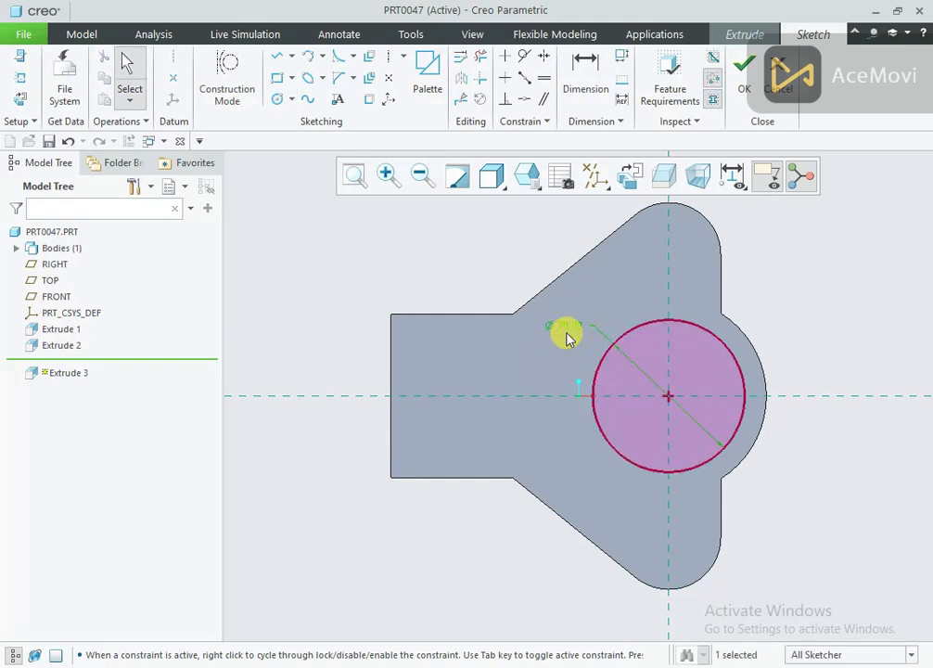
Finish the circle sketch and extrude it 119 upward through the base plate as added solid material
{"action": "left_click", "coordinate": [744, 86]}
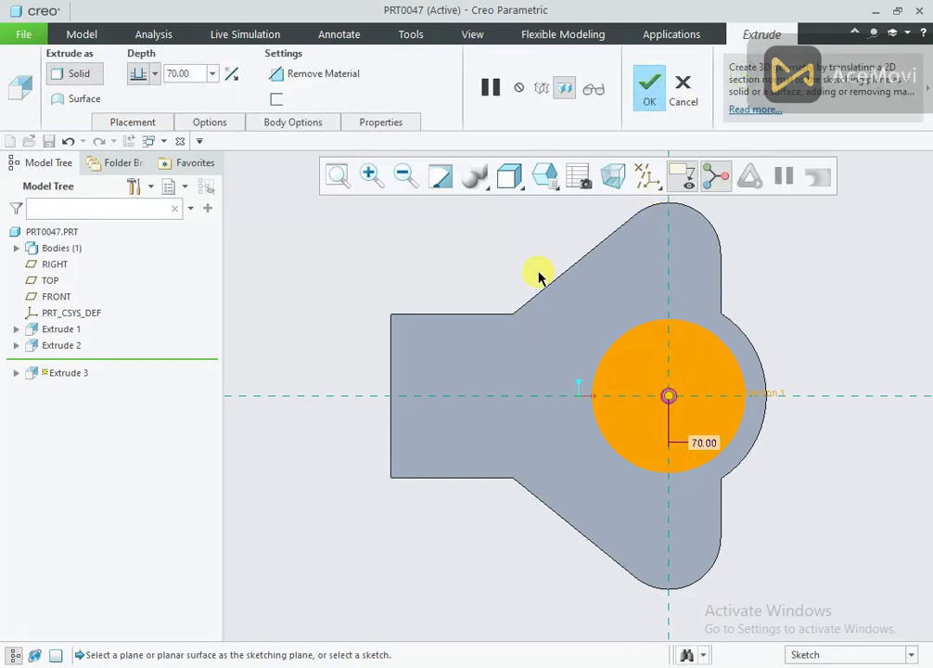
{"action": "middle_click_drag", "start_coordinate": [537, 272], "coordinate": [535, 396]}
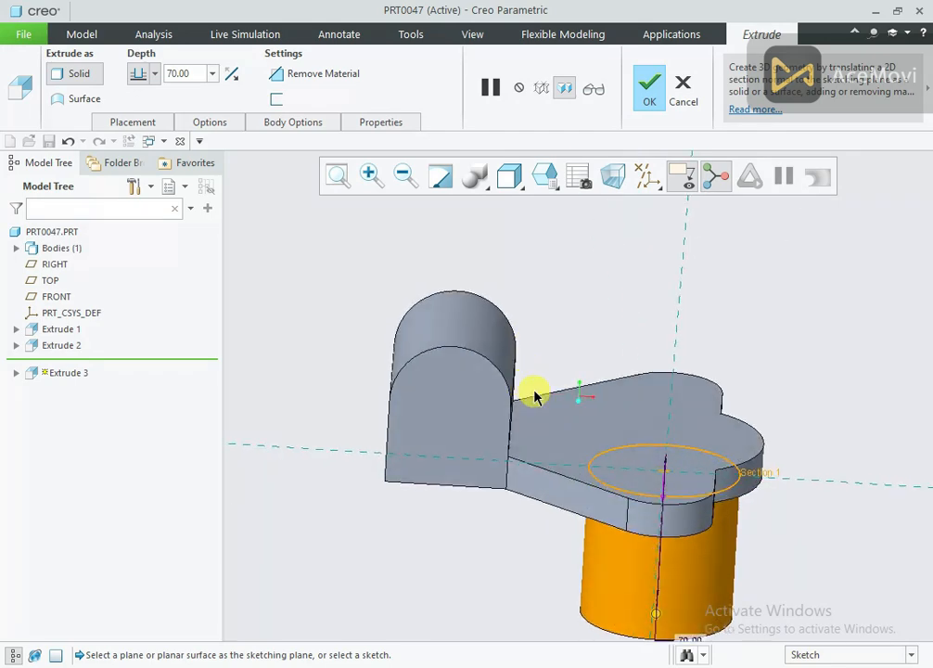
{"action": "left_click", "coordinate": [233, 76]}
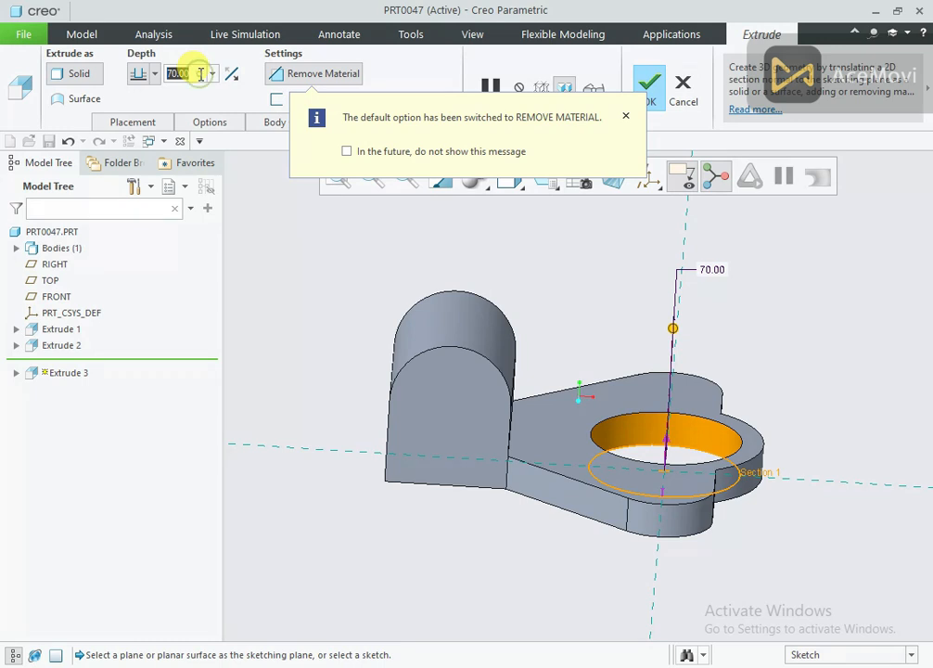
{"action": "type", "text": "11"}
{"action": "left_click", "coordinate": [200, 74]}
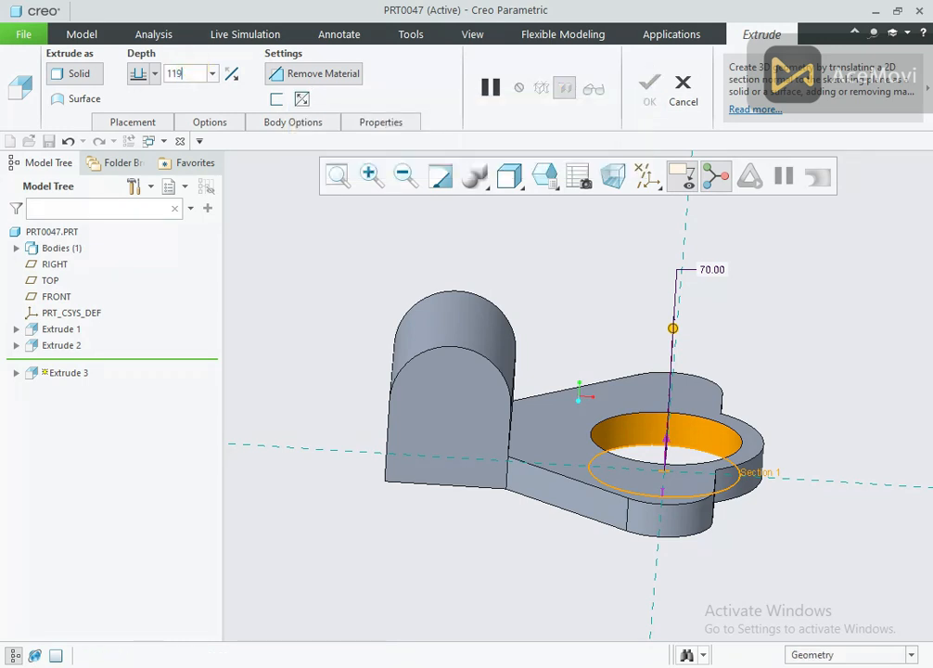
{"action": "key", "text": "Return"}
{"action": "left_click", "coordinate": [291, 72]}
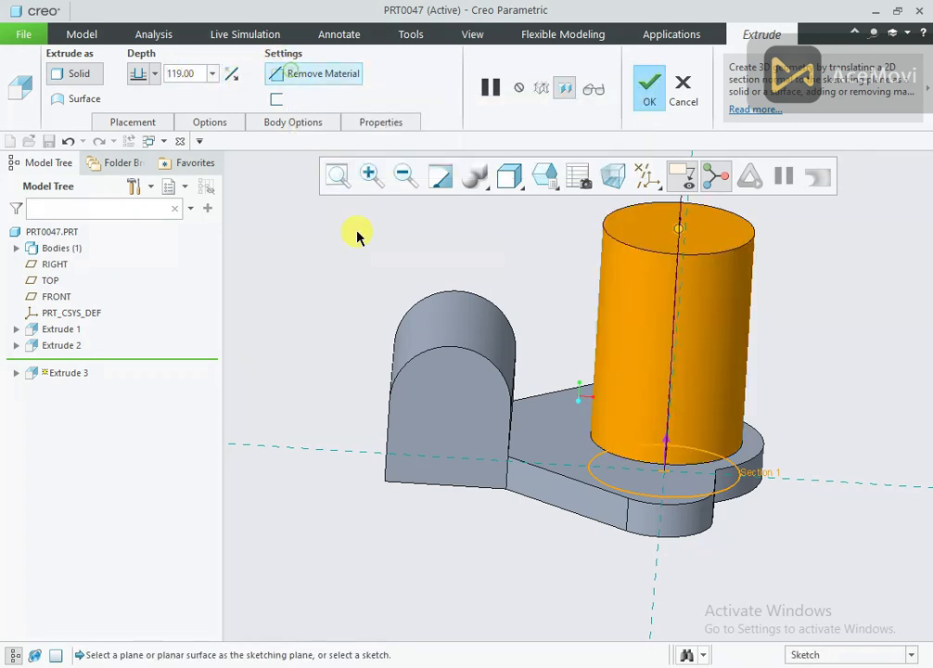
{"action": "left_click", "coordinate": [659, 99]}
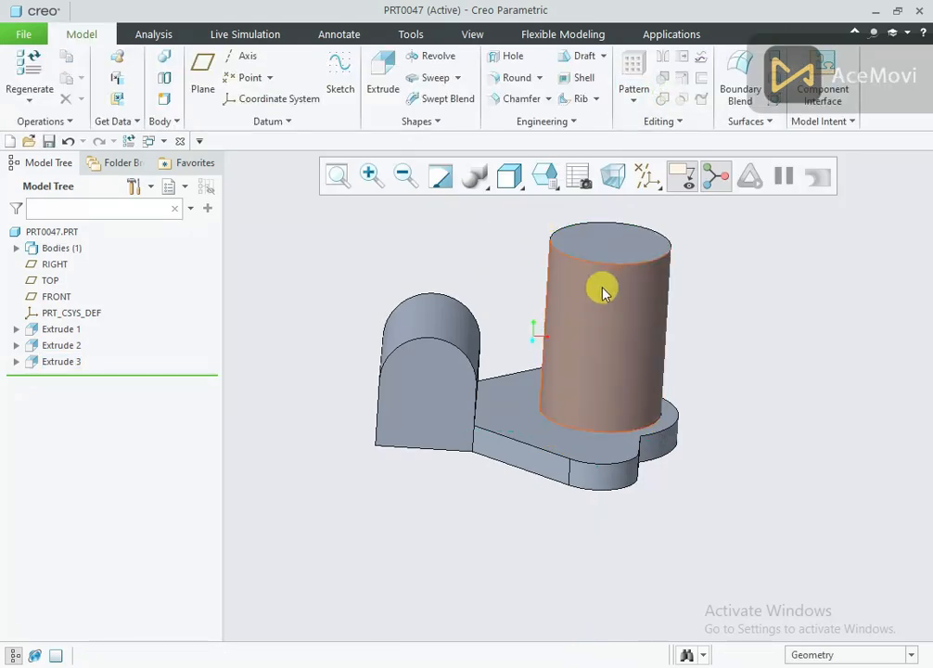
Apply the bright red appearance to the whole part, using the Part selection filter
{"action": "middle_click_drag", "start_coordinate": [602, 290], "coordinate": [533, 435]}
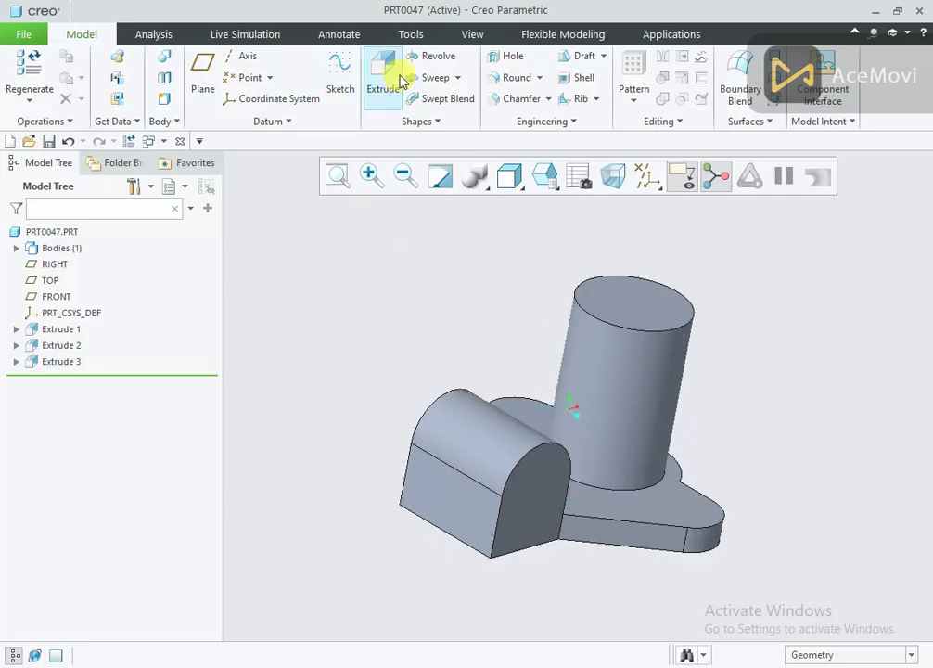
{"action": "left_click", "coordinate": [472, 35]}
{"action": "left_click", "coordinate": [131, 100]}
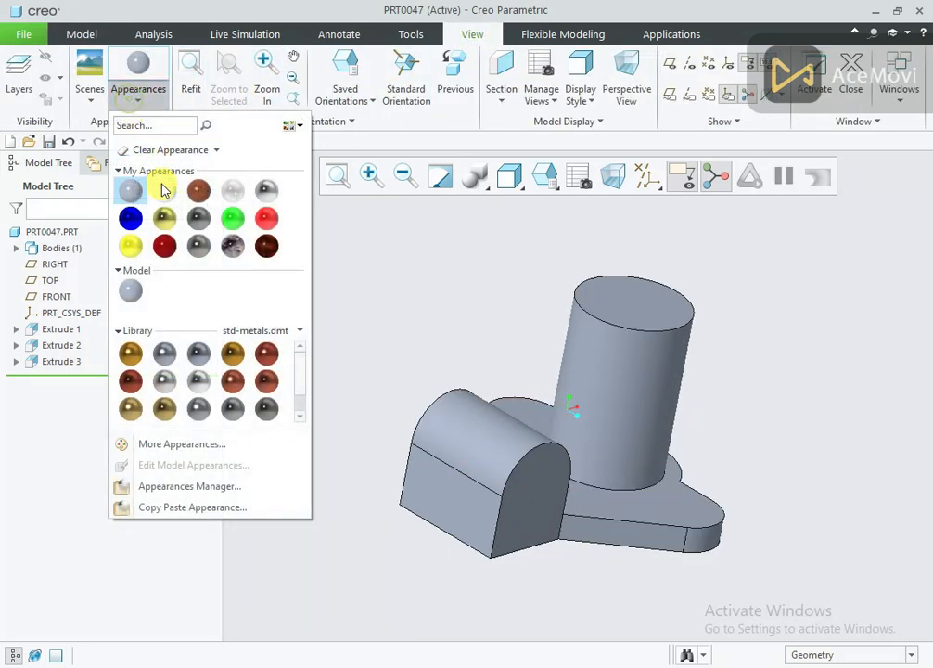
{"action": "left_click", "coordinate": [267, 219]}
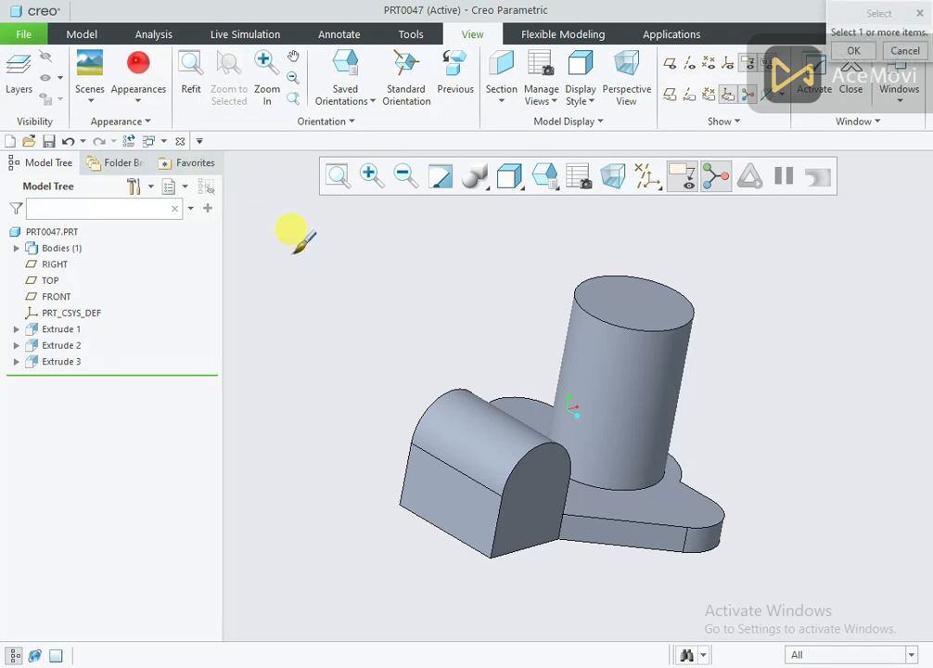
{"action": "left_click", "coordinate": [784, 654]}
{"action": "left_click", "coordinate": [818, 636]}
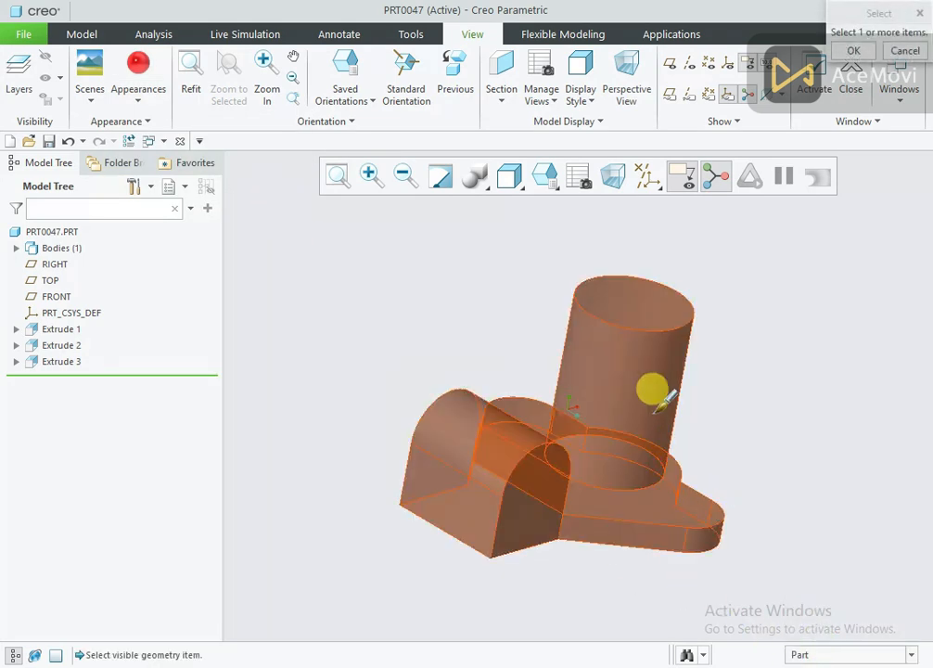
{"action": "left_click", "coordinate": [660, 399]}
{"action": "left_click", "coordinate": [844, 54]}
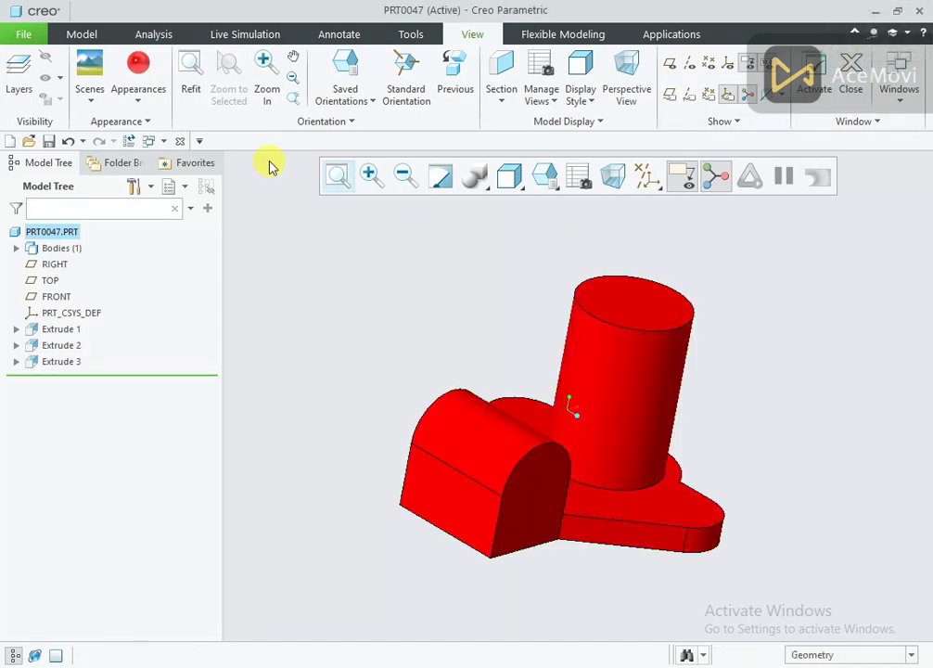
Edit the part's ptc-painted-red appearance colour to a softer pinkish red, RGB about 255, 61.2, 82.7
{"action": "left_click", "coordinate": [130, 100]}
{"action": "right_click", "coordinate": [134, 289]}
{"action": "left_click", "coordinate": [160, 295]}
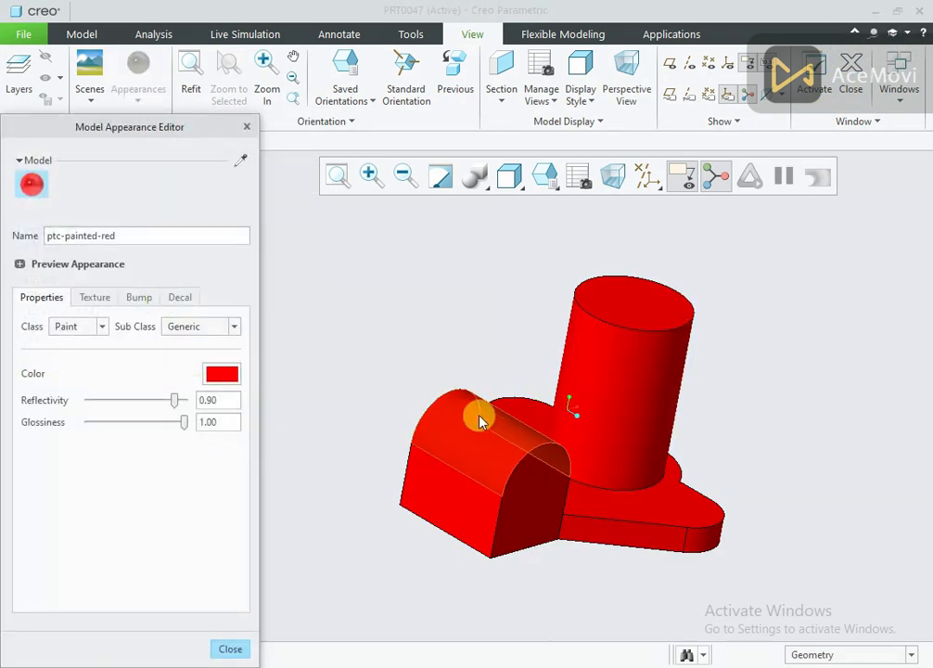
{"action": "left_click", "coordinate": [221, 371]}
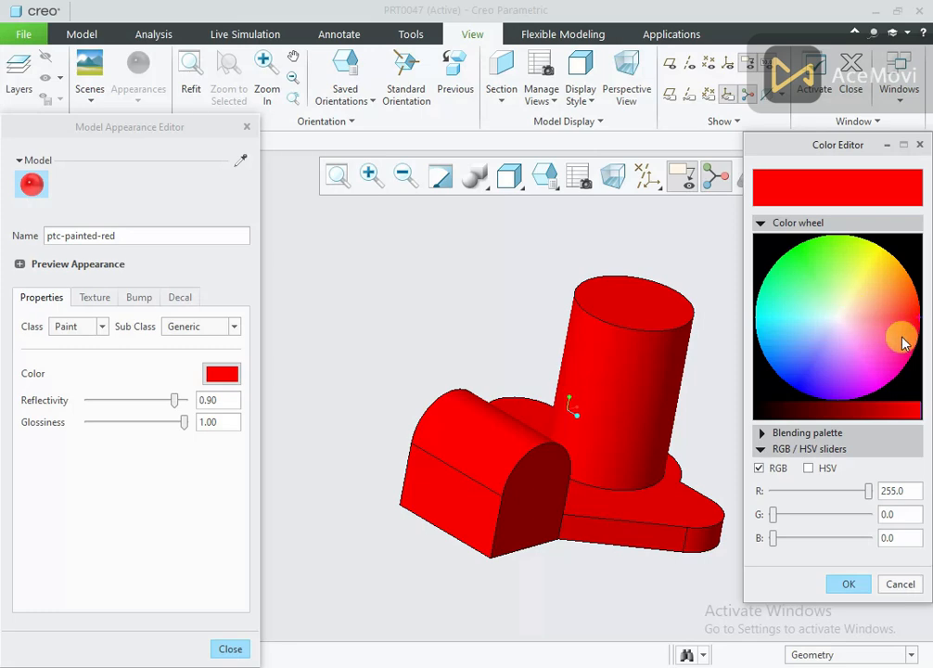
{"action": "left_click", "coordinate": [901, 331]}
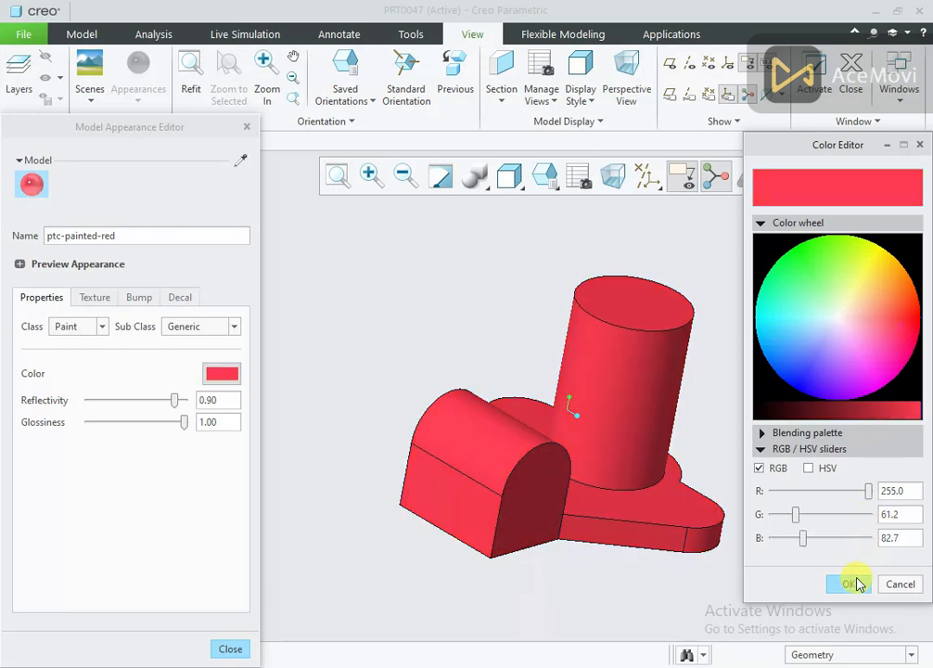
{"action": "left_click", "coordinate": [856, 584]}
{"action": "scroll", "coordinate": [539, 426], "scroll_direction": "up", "scroll_amount": 3}
{"action": "left_click", "coordinate": [229, 648]}
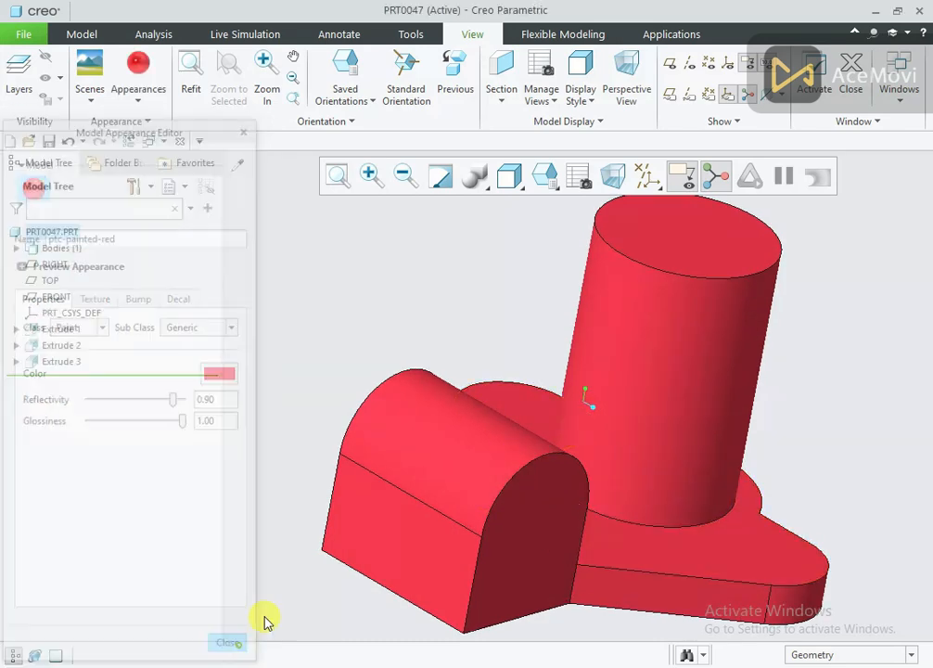
{"action": "scroll", "coordinate": [433, 483], "scroll_direction": "down", "scroll_amount": 4}
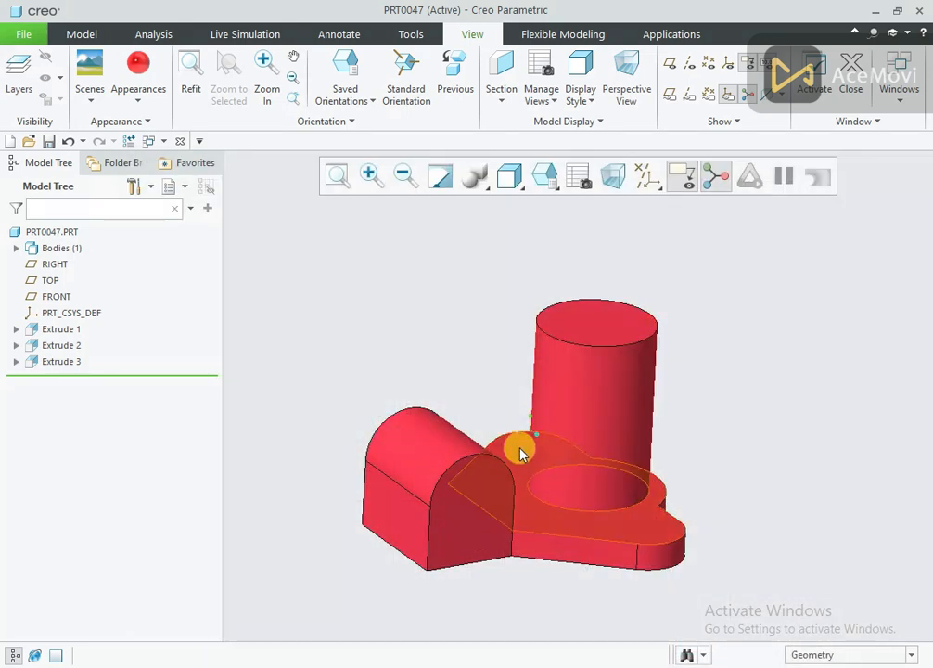
In an extrude sketch on the base plate's top face, draw a circle concentric with one rounded lobe and set its radius to 18
{"action": "left_click", "coordinate": [520, 440]}
{"action": "left_click", "coordinate": [598, 374]}
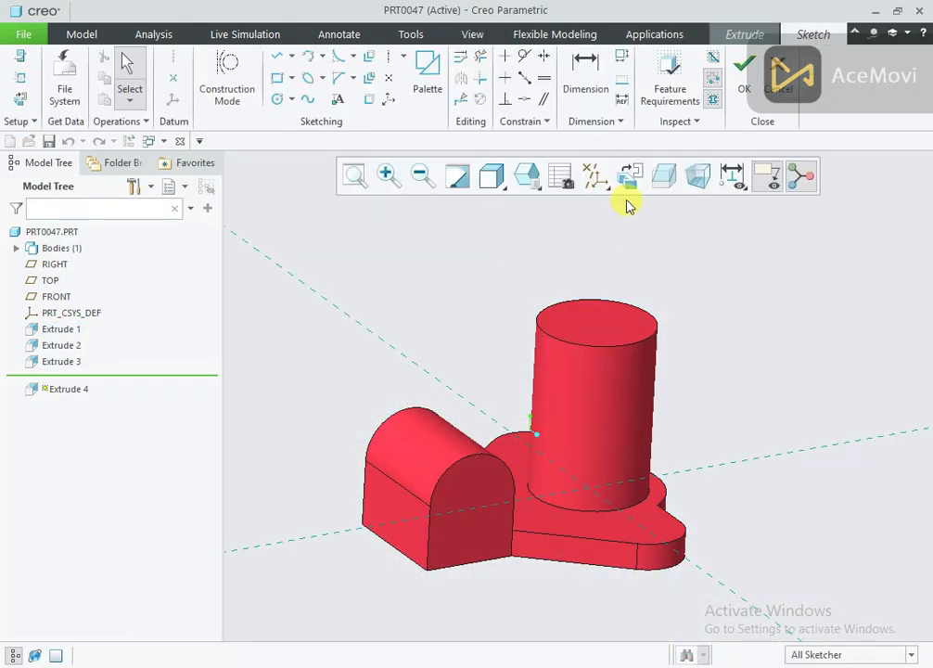
{"action": "right_click", "coordinate": [375, 263]}
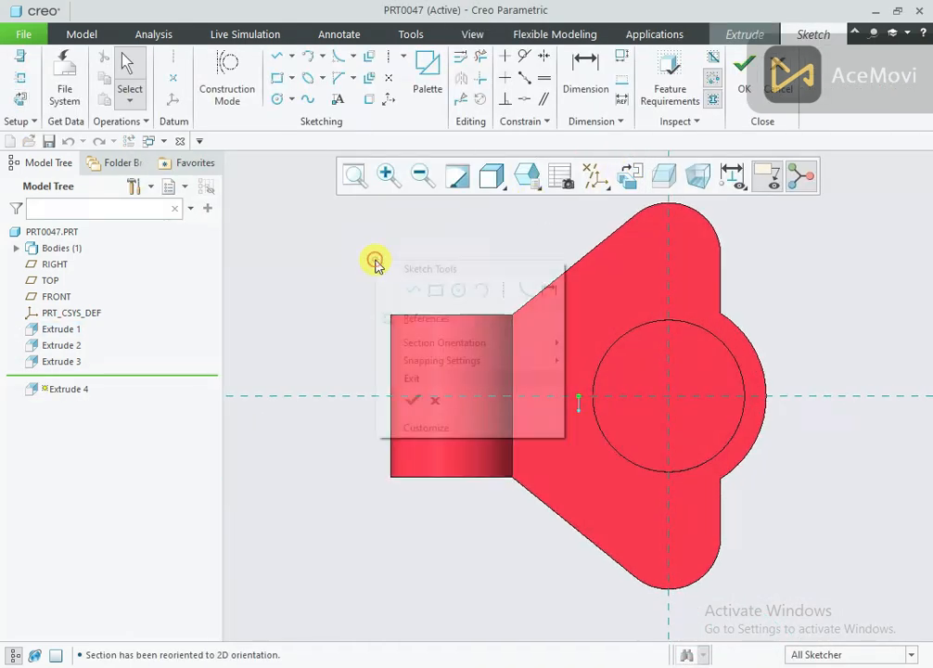
{"action": "left_click", "coordinate": [457, 293]}
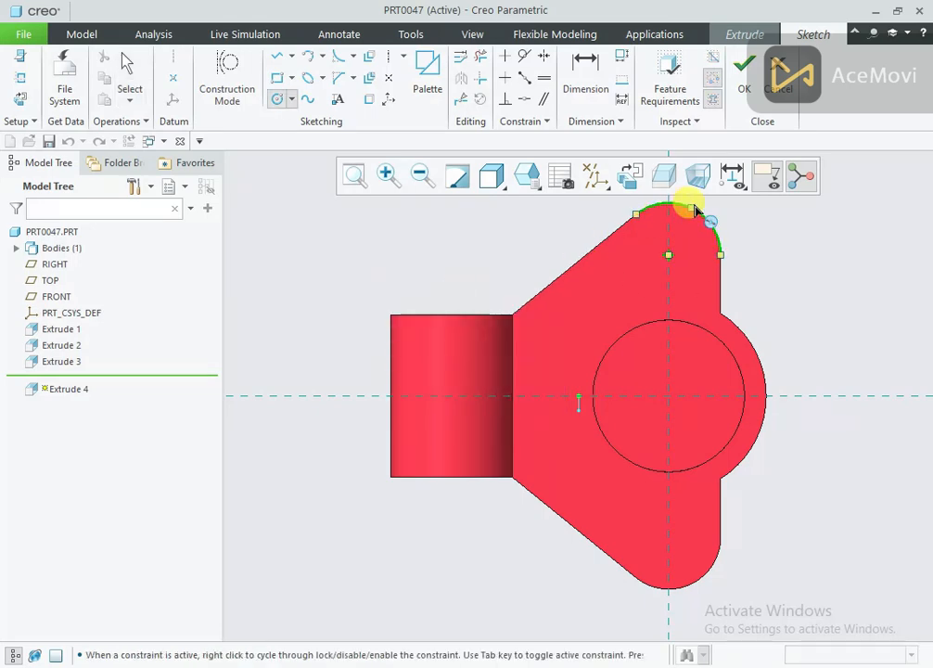
{"action": "left_click", "coordinate": [668, 253]}
{"action": "left_click", "coordinate": [689, 233]}
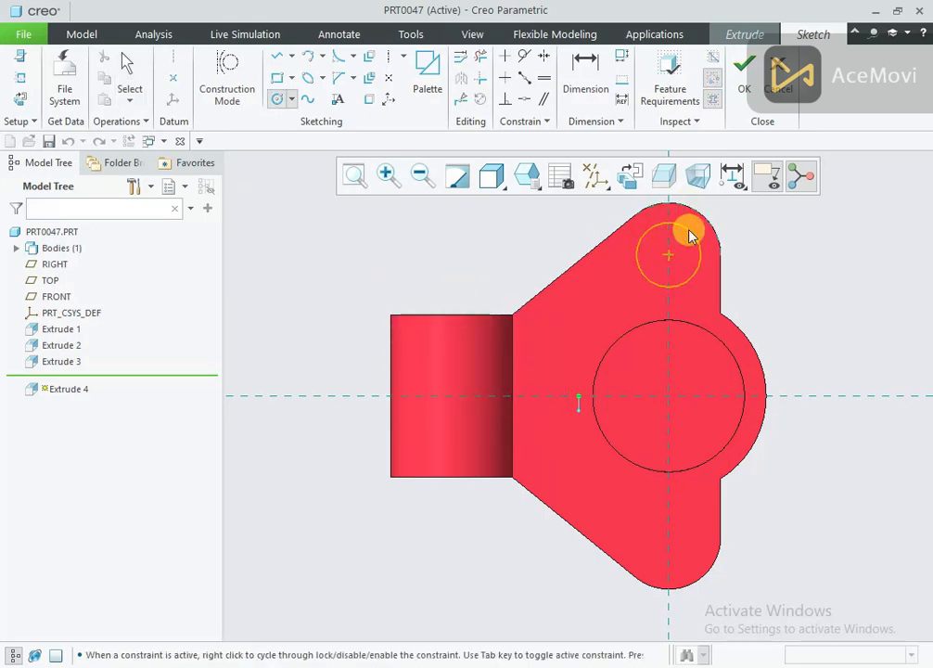
{"action": "middle_click", "coordinate": [518, 280]}
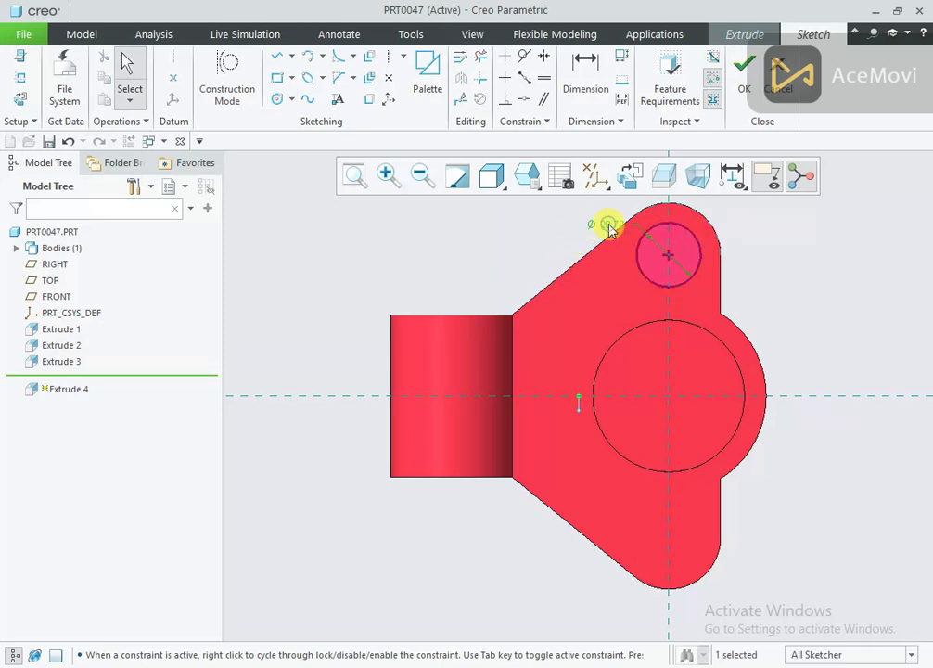
{"action": "double_click", "coordinate": [608, 224]}
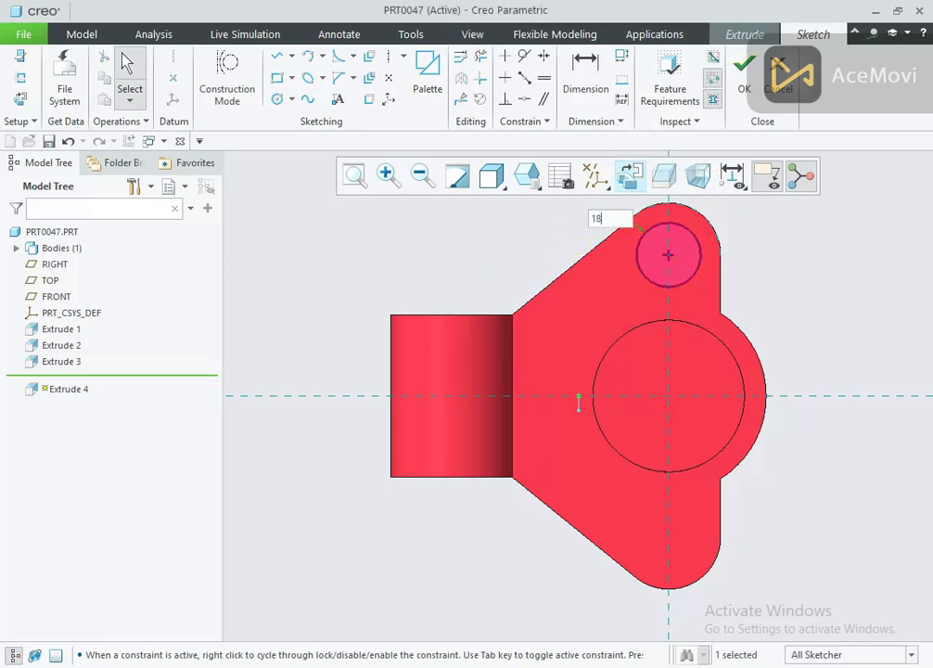
{"action": "key", "text": "Return"}
{"action": "scroll", "coordinate": [491, 468], "scroll_direction": "up", "scroll_amount": 1}
{"action": "scroll", "coordinate": [537, 369], "scroll_direction": "down", "scroll_amount": 1}
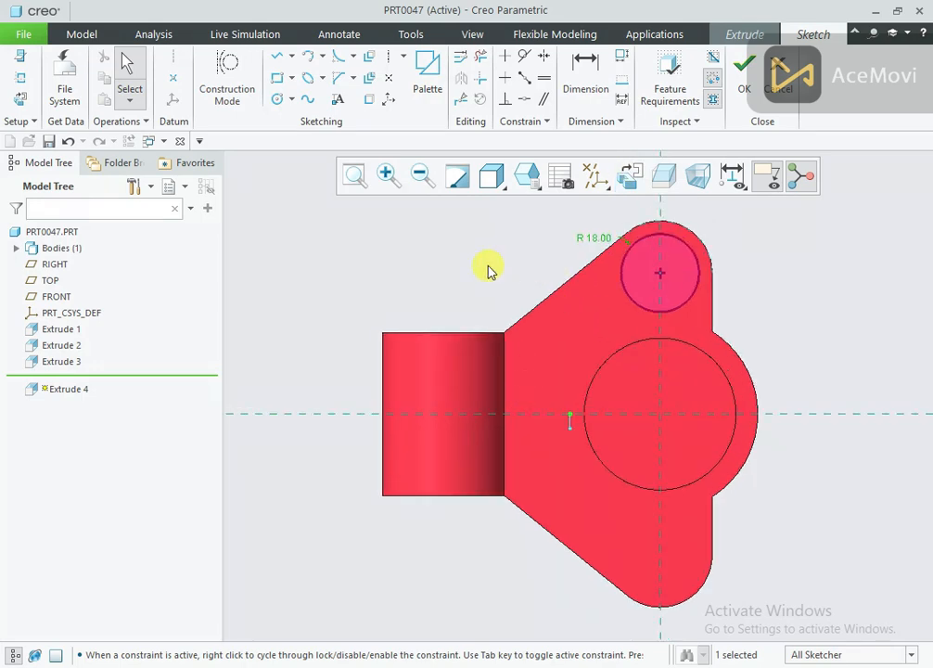
Finish the lobe circle sketch and extrude it 3 upward as added solid material
{"action": "left_click", "coordinate": [744, 69]}
{"action": "mouse_move", "coordinate": [732, 281]}
{"action": "middle_mouse_down"}
{"action": "mouse_move", "coordinate": [724, 292]}
{"action": "mouse_move", "coordinate": [719, 233]}
{"action": "mouse_move", "coordinate": [675, 221]}
{"action": "middle_mouse_up"}
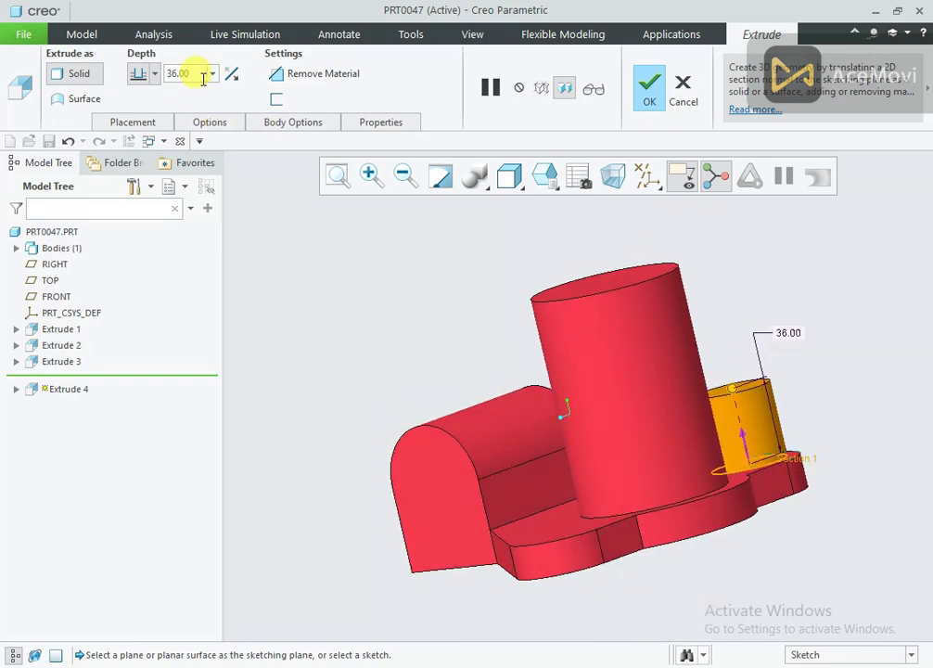
{"action": "type", "text": "3.0"}
{"action": "key", "text": "Return"}
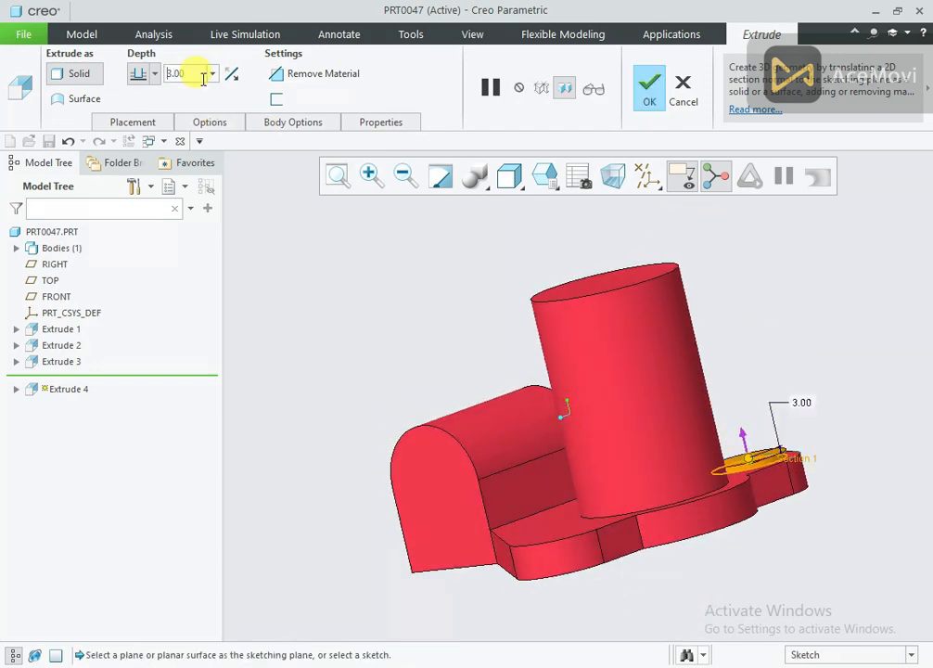
{"action": "left_click", "coordinate": [644, 98]}
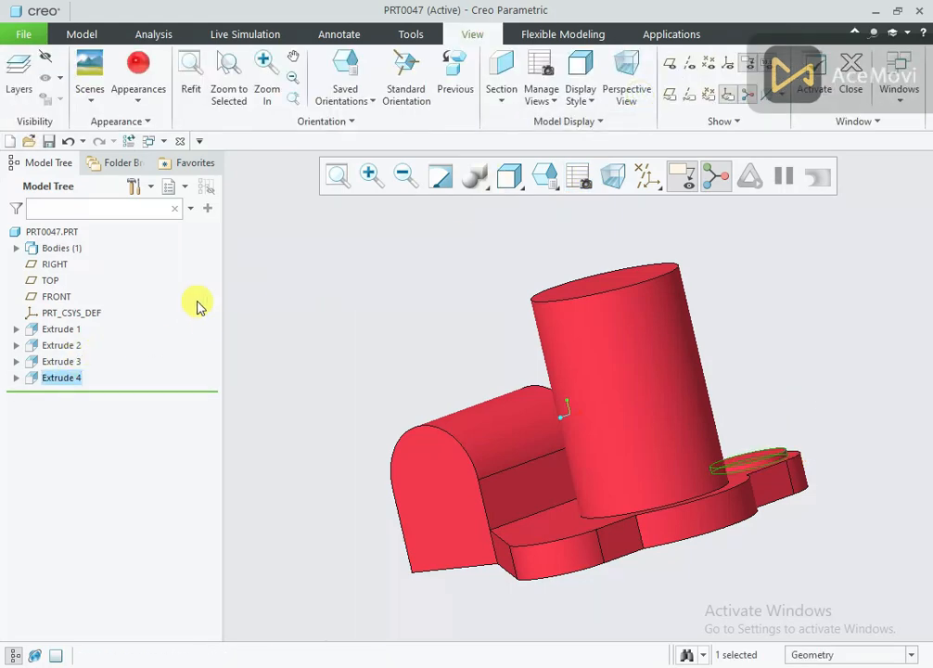
Mirror the raised lobe boss about the FRONT plane onto the opposite lobe
{"action": "left_click", "coordinate": [96, 32]}
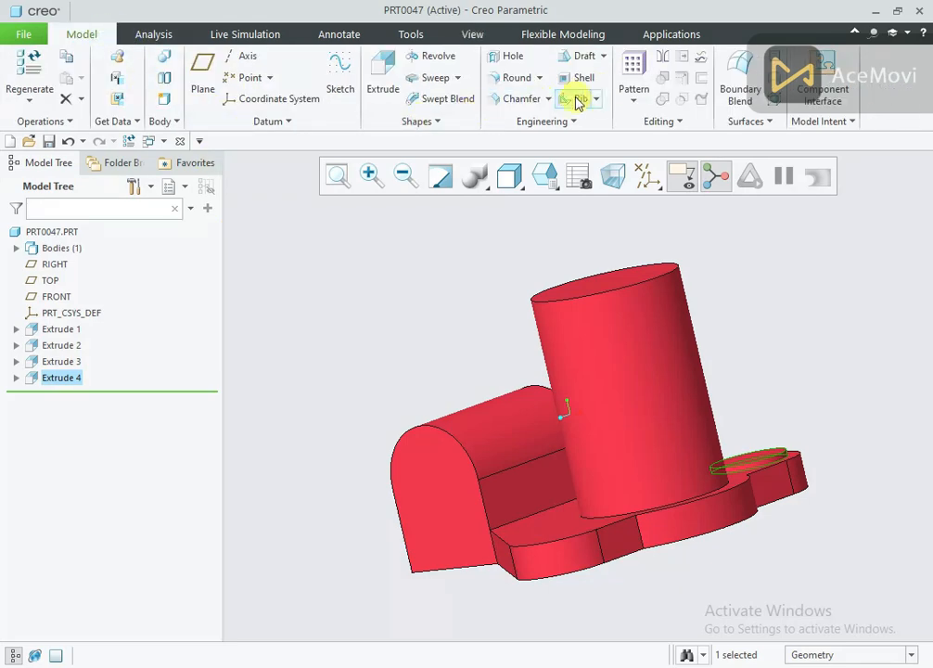
{"action": "left_click", "coordinate": [662, 63]}
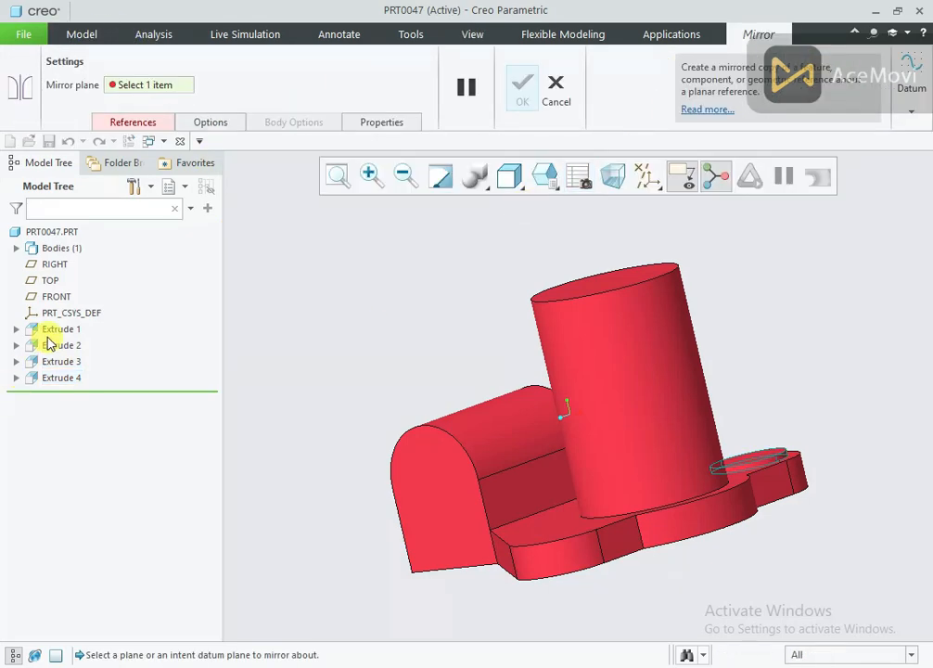
{"action": "left_click", "coordinate": [56, 297]}
{"action": "left_click", "coordinate": [522, 92]}
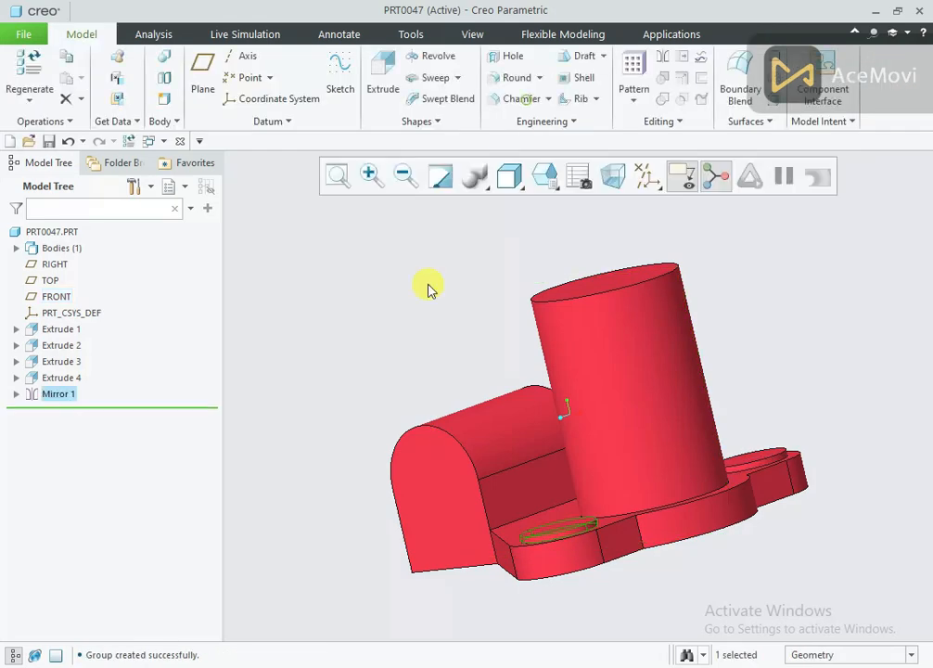
{"action": "middle_click_drag", "start_coordinate": [391, 324], "coordinate": [411, 307]}
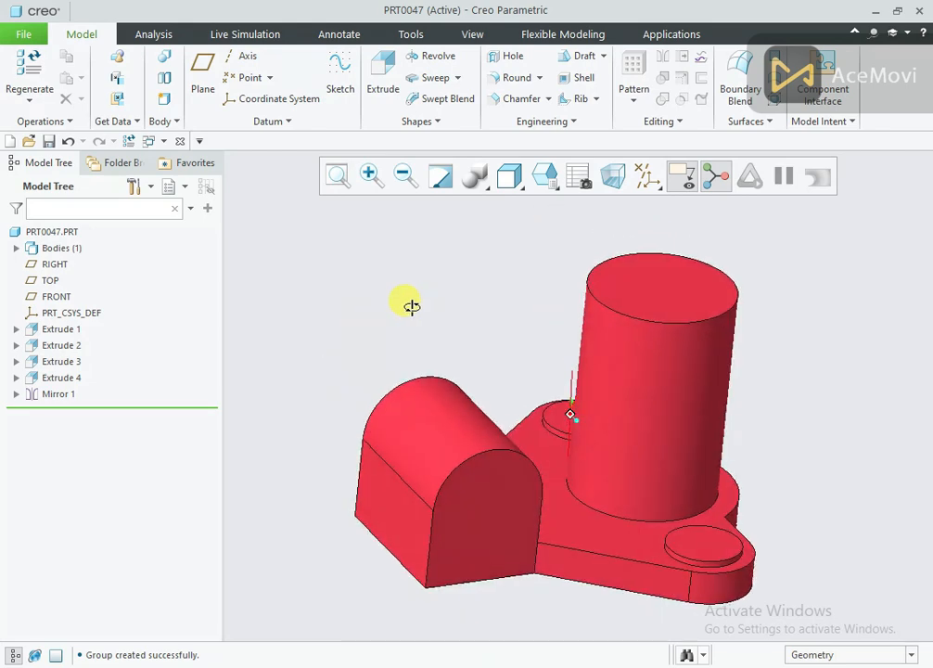
Consult the drawing and sketch an extrude circle on the RIGHT plane, about 43 in diameter, centred on the vertical reference about 87 above the base
{"action": "key", "text": "alt+Tab"}
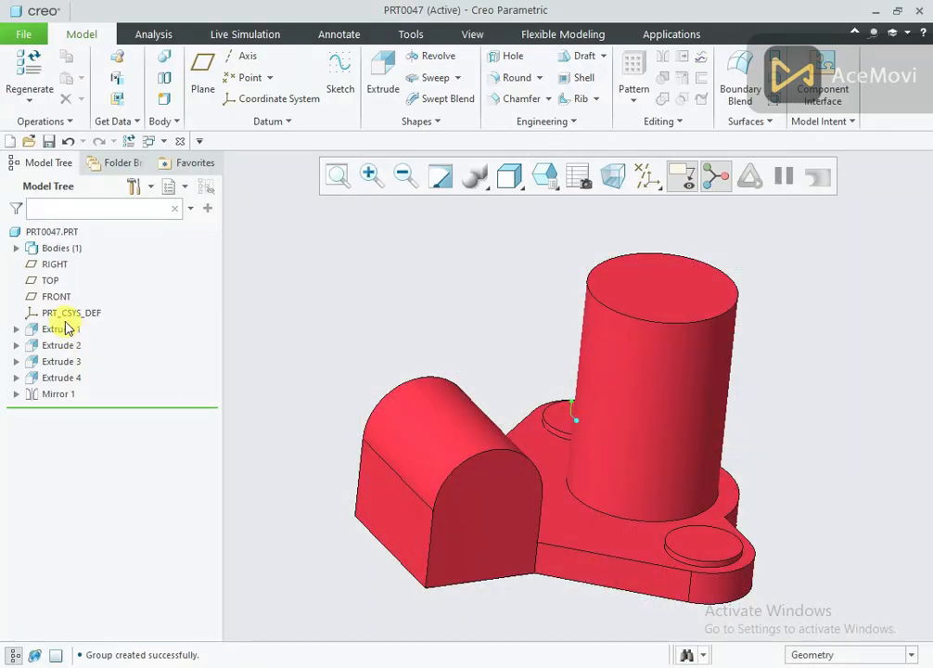
{"action": "left_click", "coordinate": [53, 266]}
{"action": "left_click", "coordinate": [85, 193]}
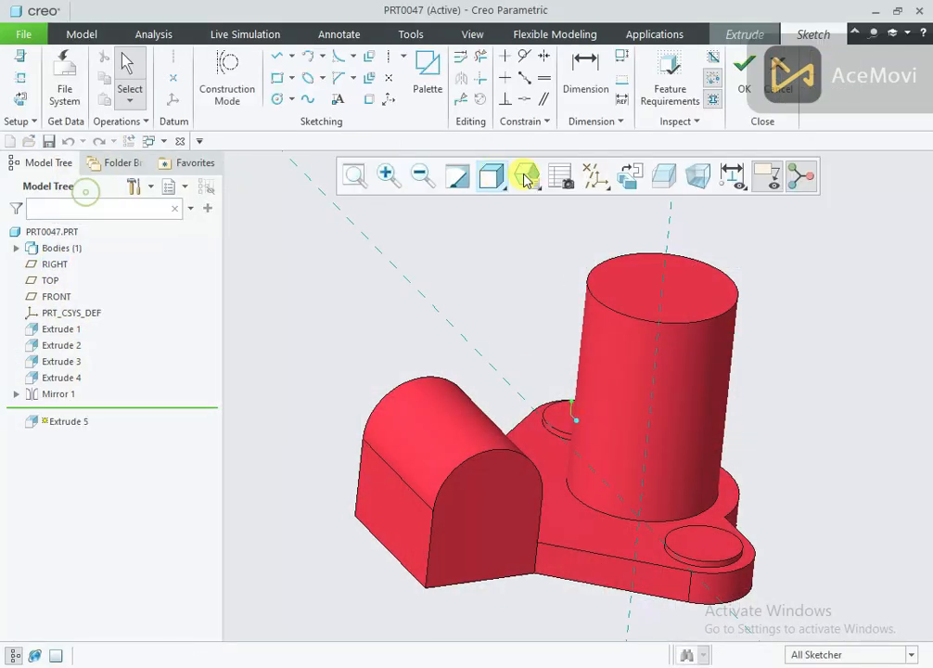
{"action": "left_click", "coordinate": [626, 178]}
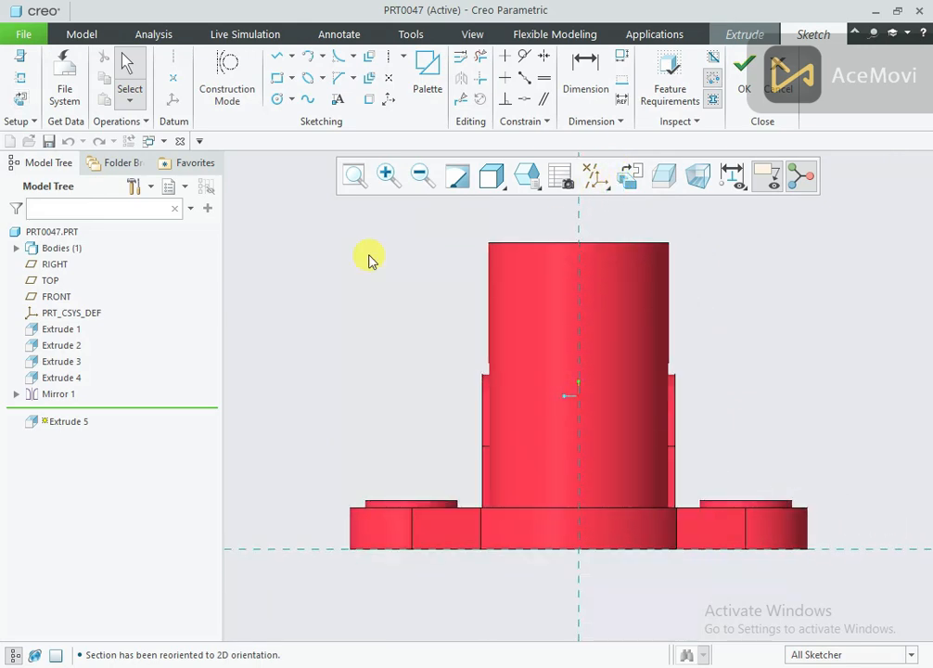
{"action": "right_click", "coordinate": [371, 258]}
{"action": "left_click", "coordinate": [451, 287]}
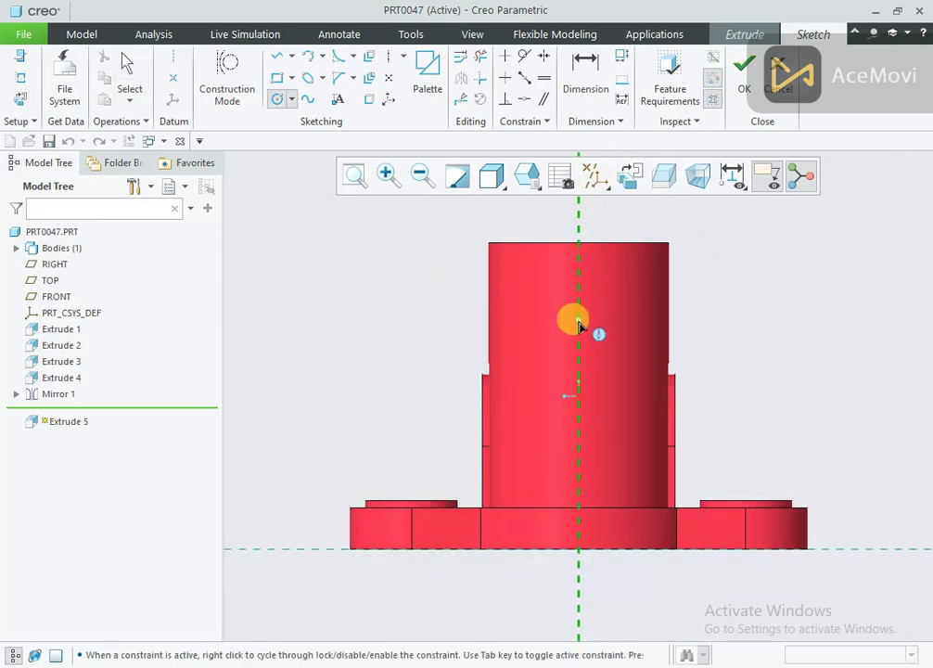
{"action": "left_click", "coordinate": [578, 323]}
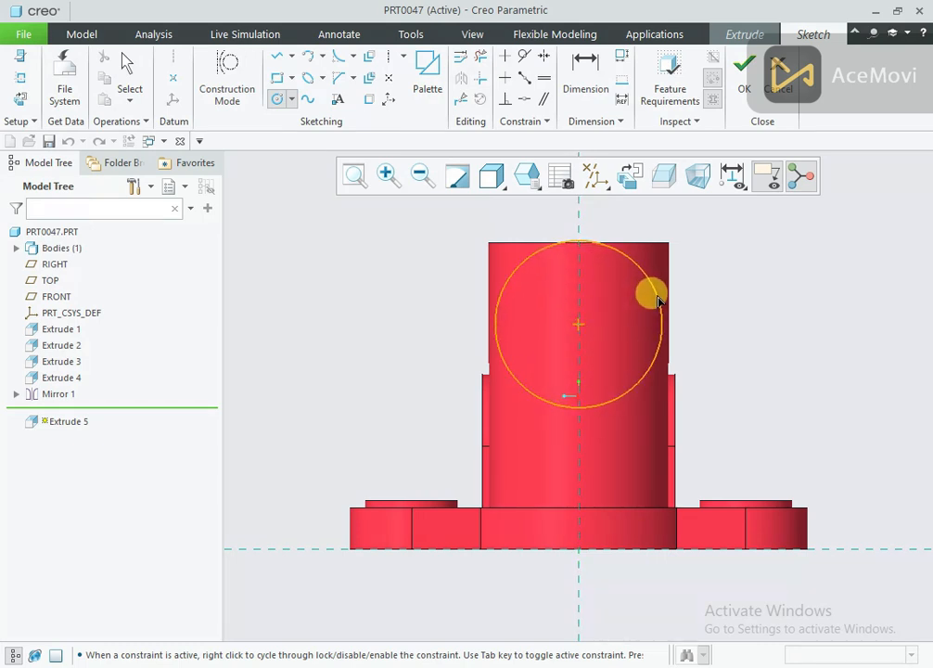
{"action": "left_click", "coordinate": [630, 308]}
{"action": "middle_click", "coordinate": [408, 330]}
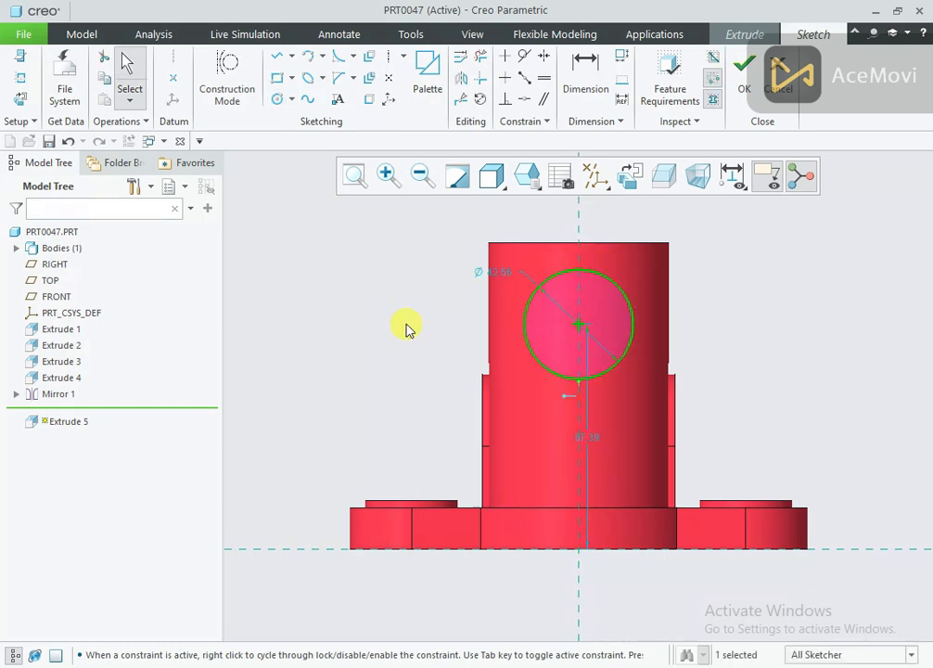
Set the circle's diameter to 48 and its centre height above the base reference to 89
{"action": "double_click", "coordinate": [488, 275]}
{"action": "type", "text": "48"}
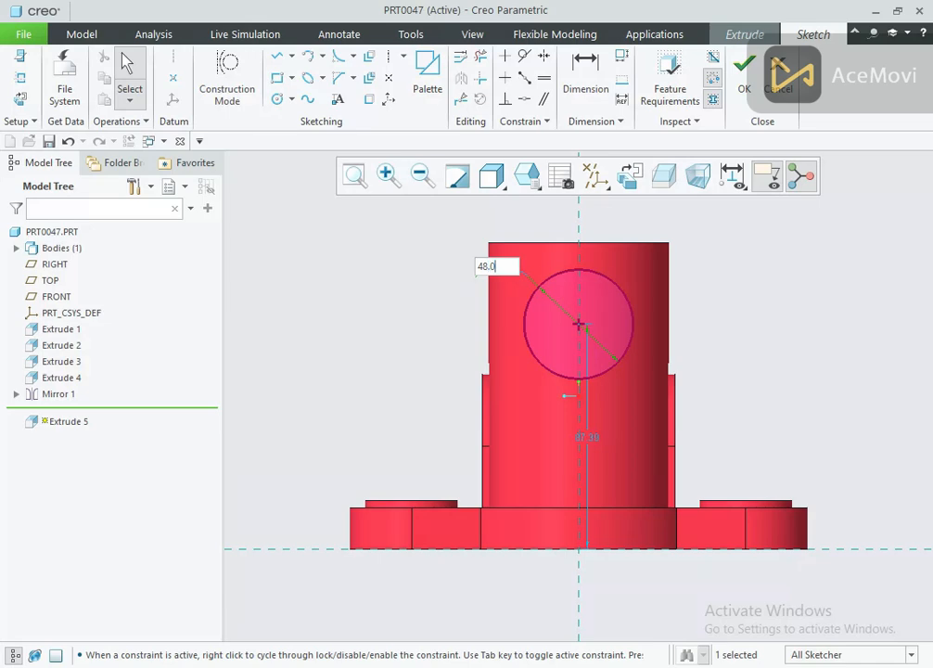
{"action": "key", "text": "Return"}
{"action": "left_click_drag", "start_coordinate": [588, 438], "coordinate": [754, 443]}
{"action": "double_click", "coordinate": [753, 443]}
{"action": "type", "text": "89"}
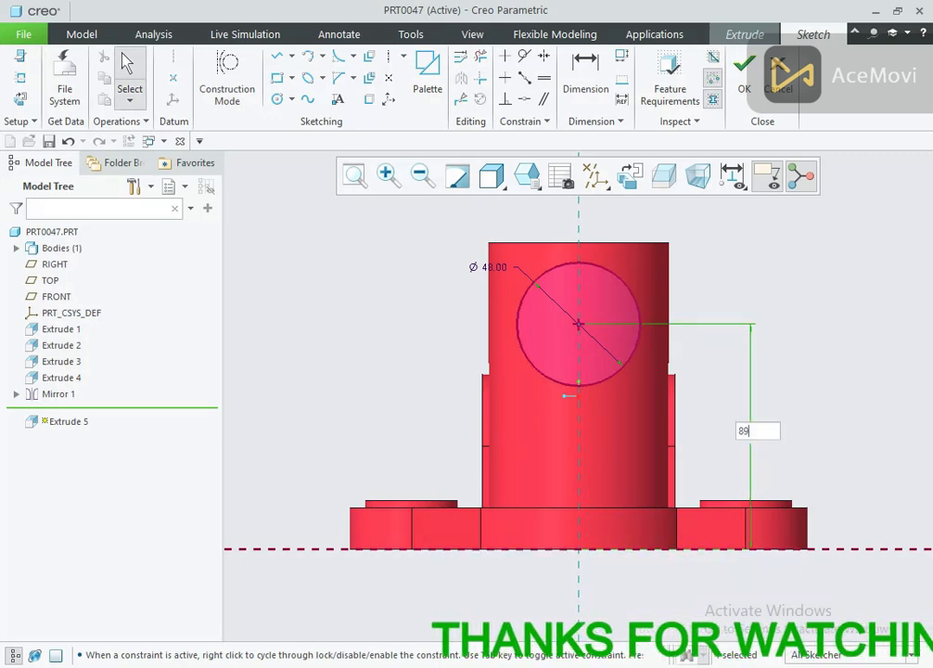
{"action": "key", "text": "Return"}
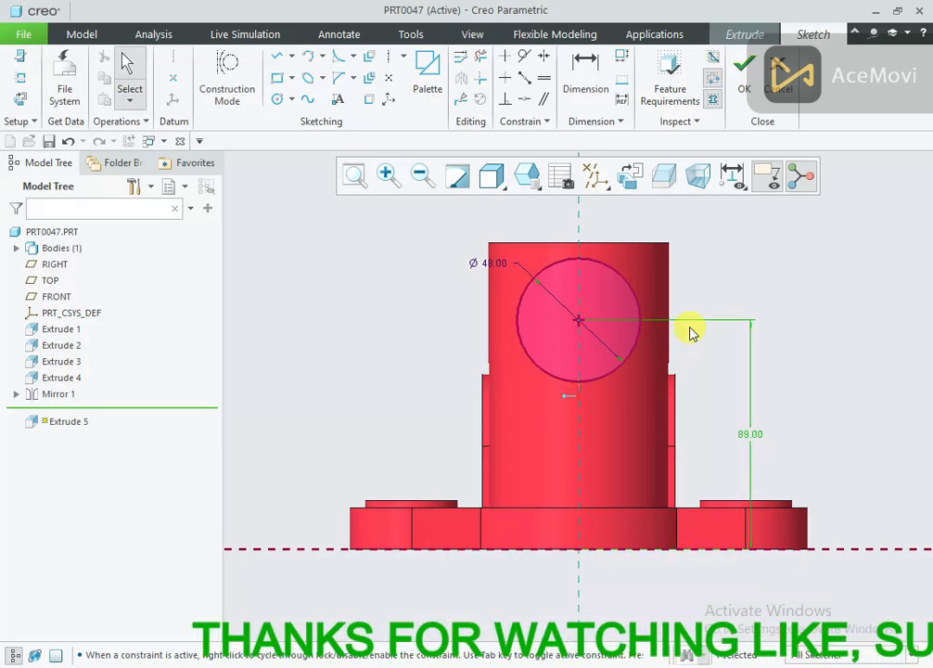
Finish the circle sketch and extrude it 56 outward from the cylinder as added solid, with material removal turned off
{"action": "scroll", "coordinate": [471, 435], "scroll_direction": "up", "scroll_amount": 1}
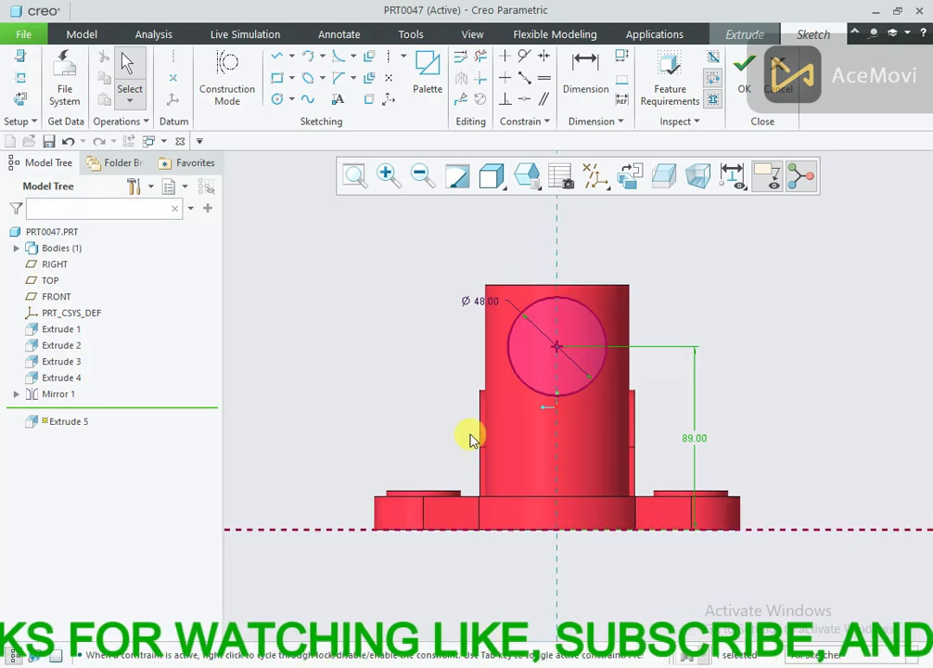
{"action": "scroll", "coordinate": [471, 435], "scroll_direction": "down", "scroll_amount": 1}
{"action": "left_click", "coordinate": [744, 76]}
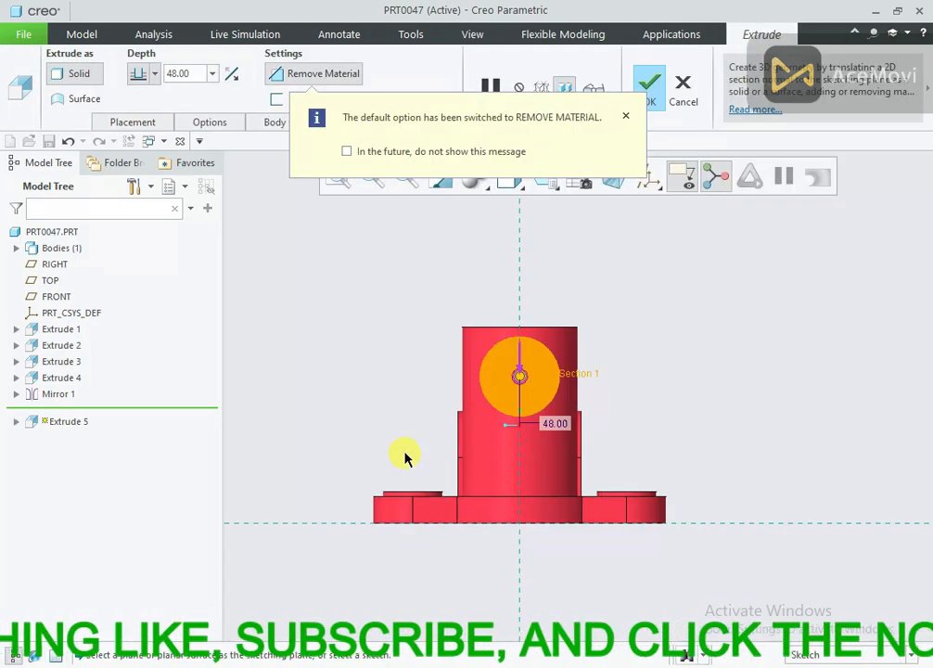
{"action": "left_click", "coordinate": [319, 74]}
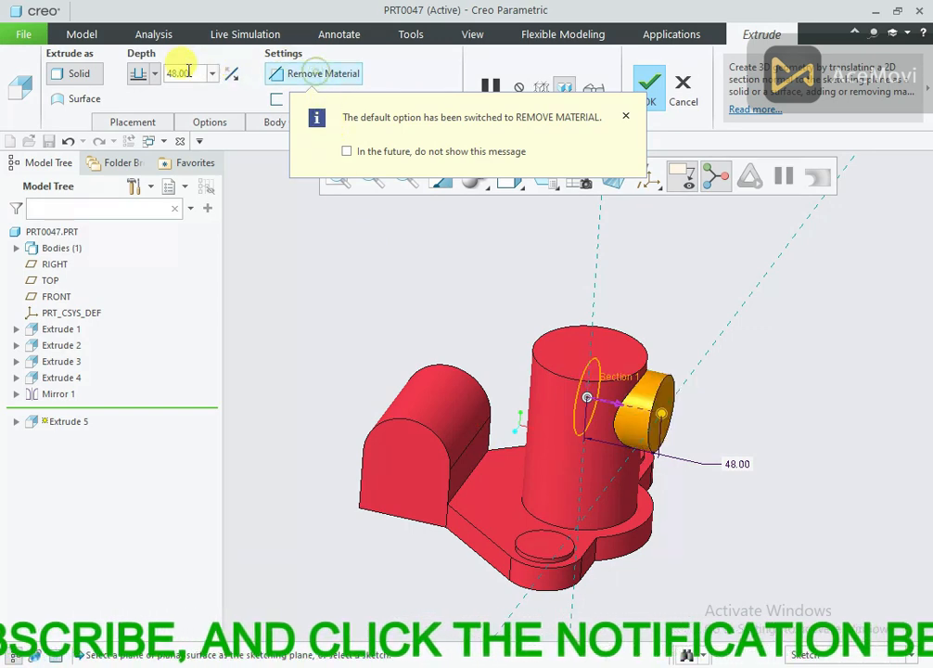
{"action": "double_click", "coordinate": [182, 72]}
{"action": "type", "text": "56"}
{"action": "key", "text": "Return"}
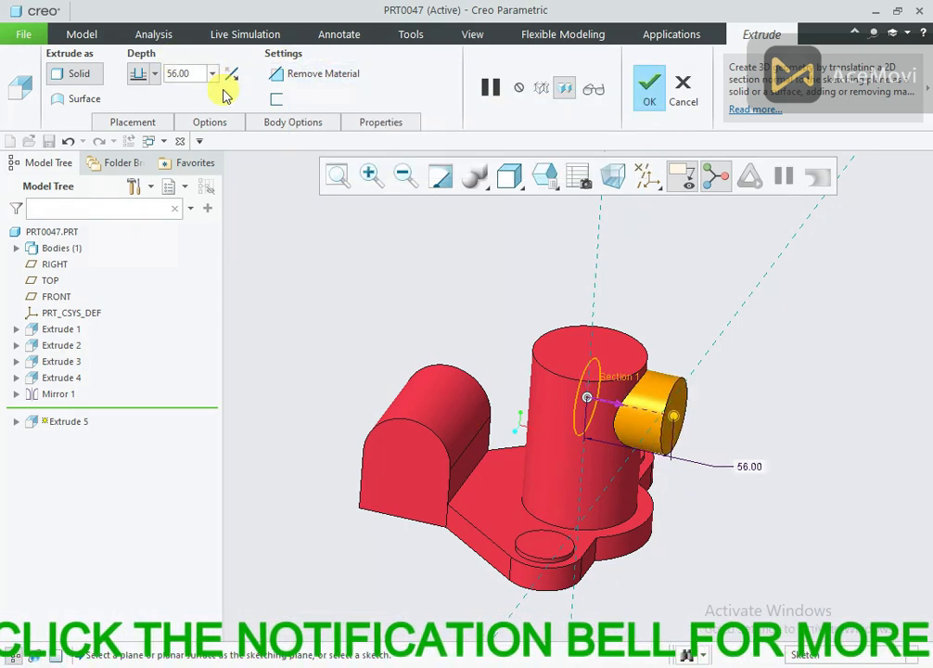
{"action": "scroll", "coordinate": [569, 260], "scroll_direction": "up", "scroll_amount": 1}
{"action": "left_click", "coordinate": [651, 83]}
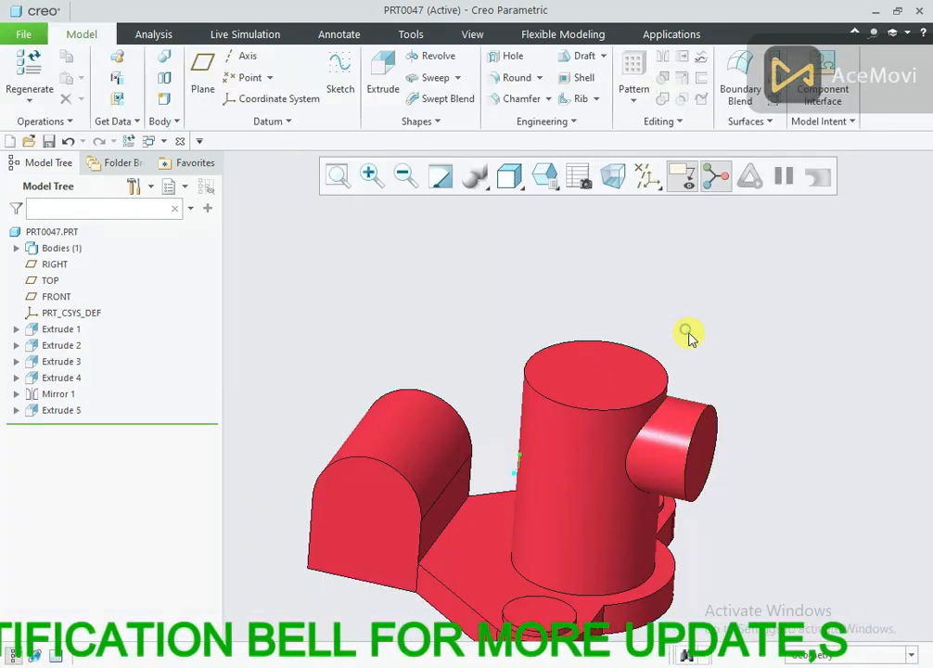
Start a profile rib sketch on the FRONT plane, adding the lug's arc and side and the central cylinder's top and side as references
{"action": "middle_click_drag", "start_coordinate": [687, 333], "coordinate": [467, 383]}
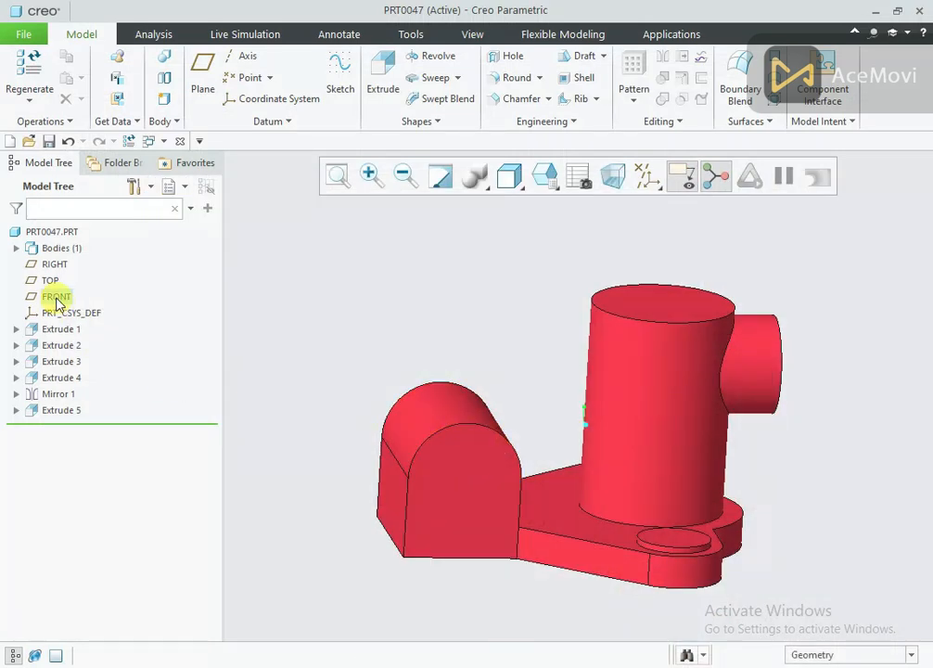
{"action": "left_click", "coordinate": [56, 296]}
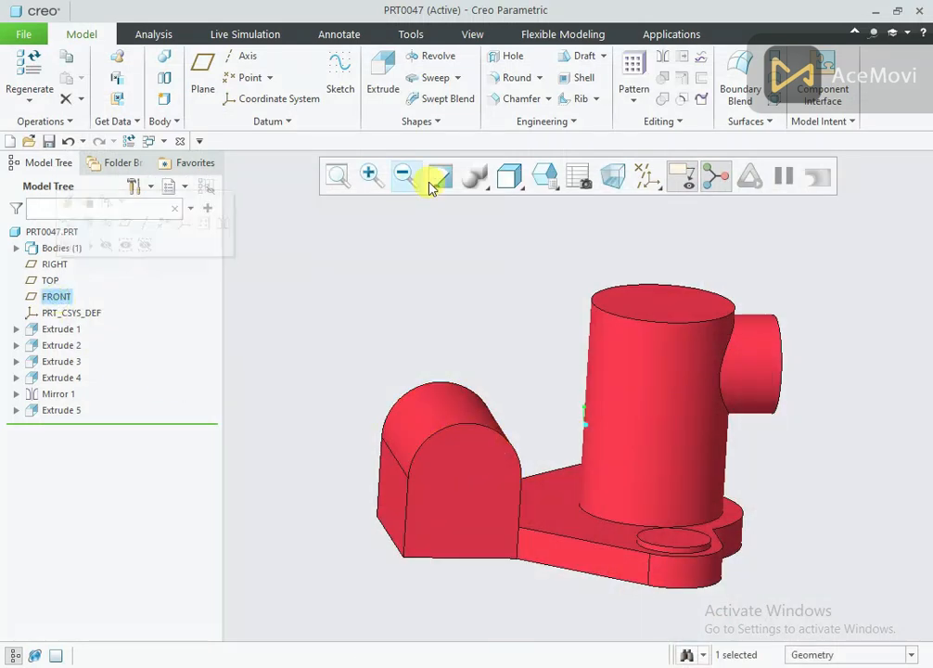
{"action": "left_click", "coordinate": [595, 100]}
{"action": "left_click", "coordinate": [599, 135]}
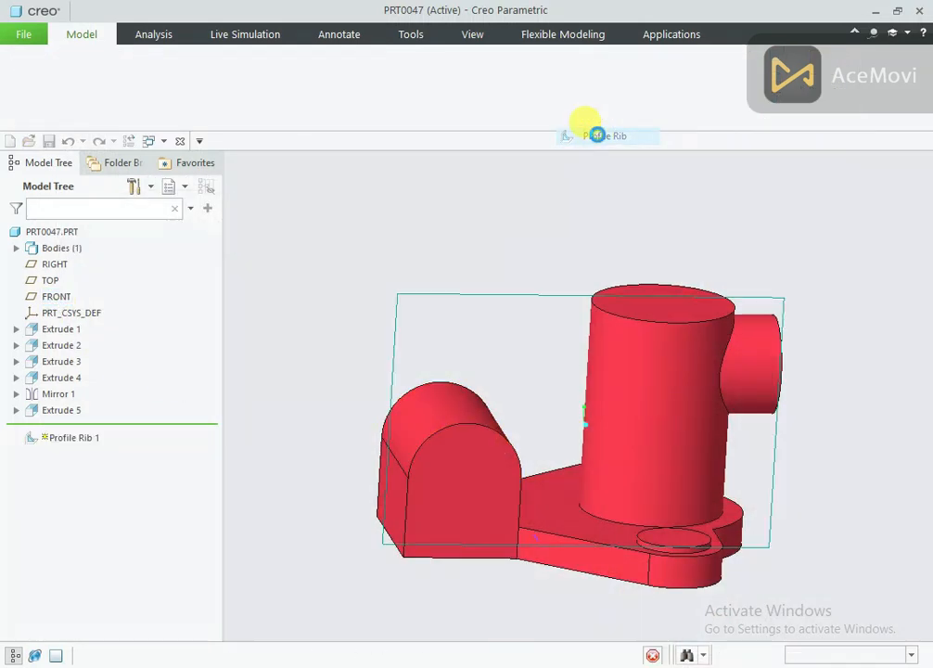
{"action": "left_click", "coordinate": [626, 171]}
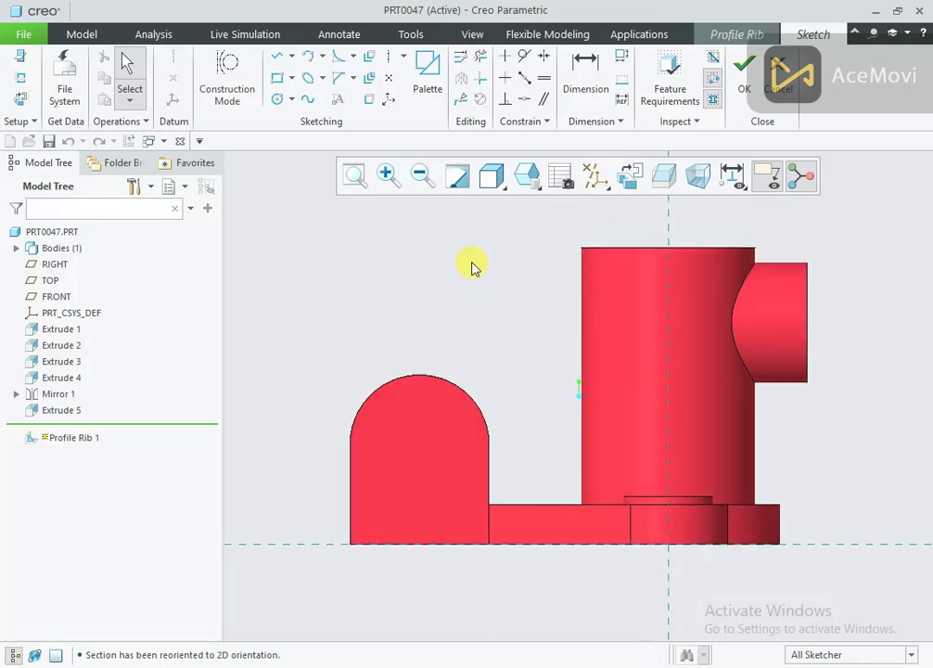
{"action": "right_click", "coordinate": [399, 244]}
{"action": "left_click", "coordinate": [436, 298]}
{"action": "left_click", "coordinate": [465, 396]}
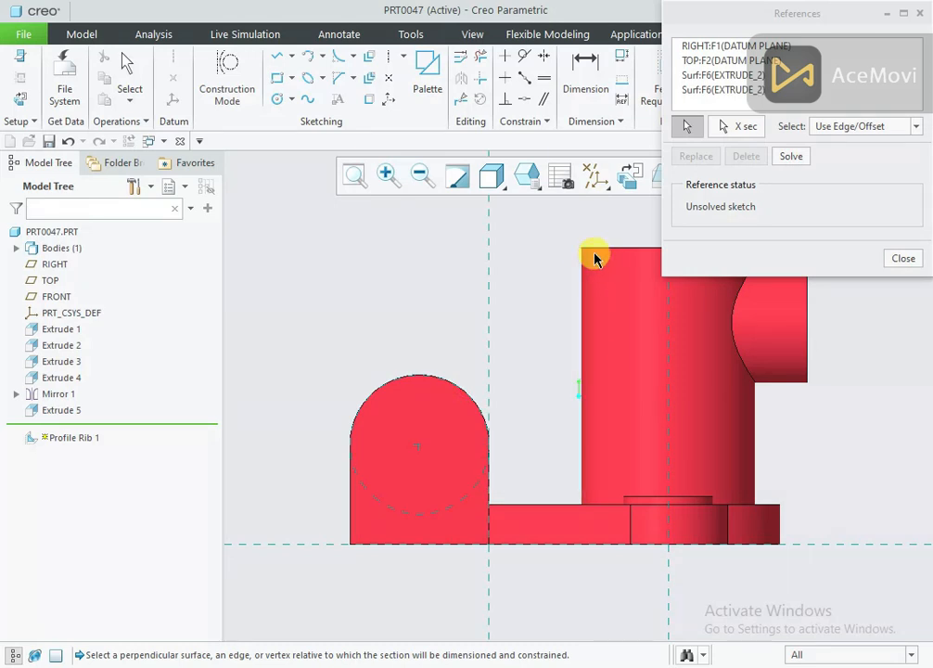
{"action": "left_click", "coordinate": [881, 259]}
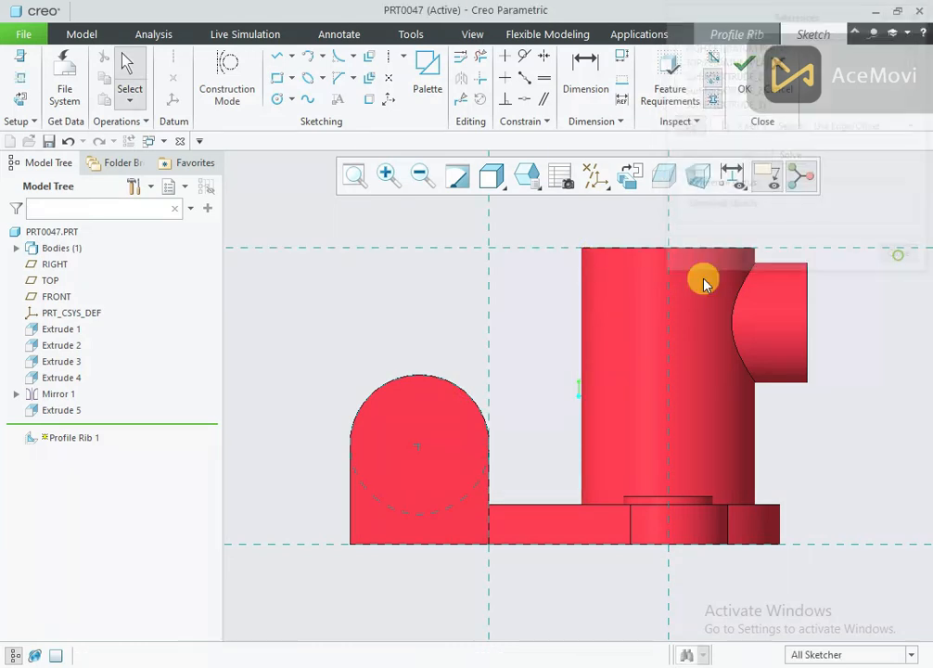
Sketch a sloped line from the central cylinder's upper corner down to the lug's rounded top
{"action": "right_click", "coordinate": [412, 261]}
{"action": "left_click", "coordinate": [449, 290]}
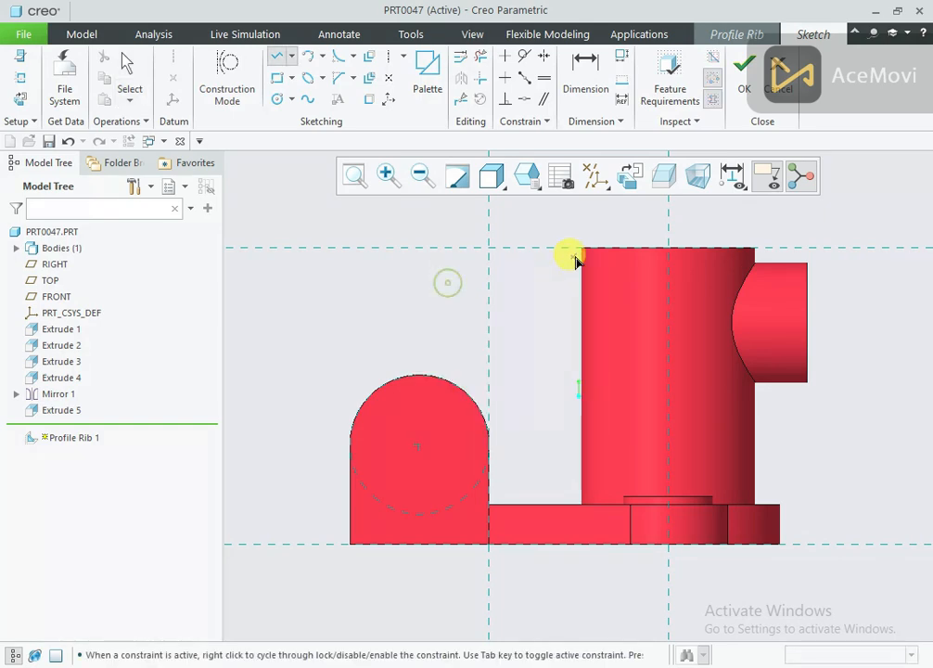
{"action": "left_click", "coordinate": [385, 385]}
{"action": "middle_click", "coordinate": [376, 356]}
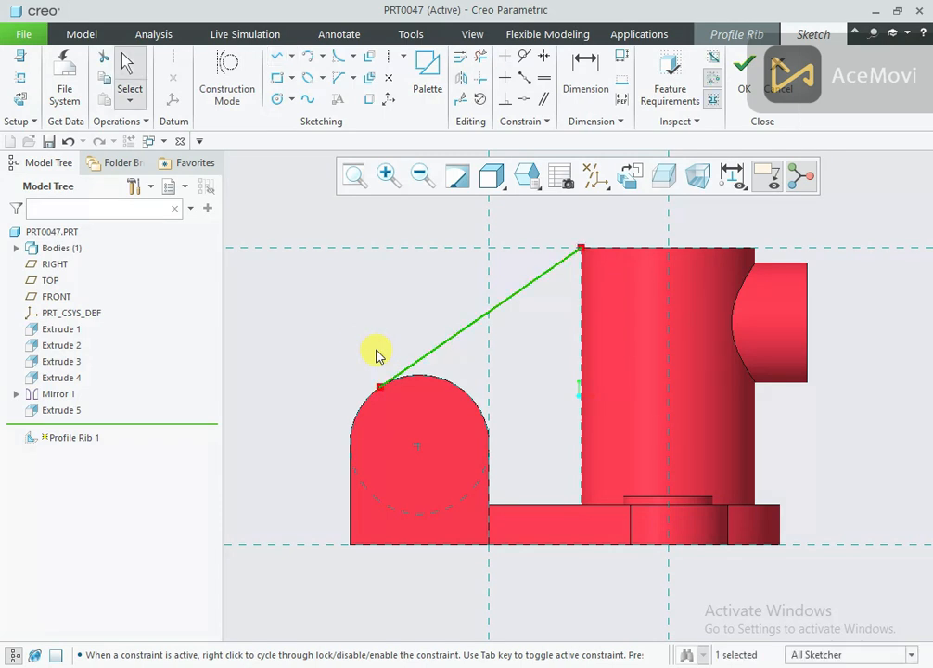
Project the lug's rounded top edge into the sketch and draw a vertical line from its end down to the base's top face
{"action": "left_click", "coordinate": [368, 100]}
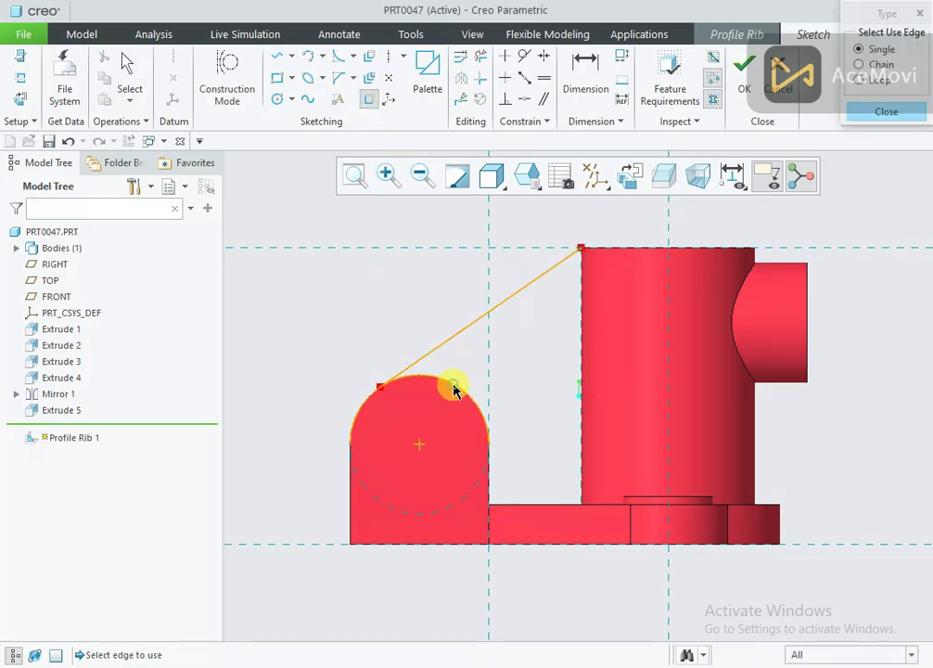
{"action": "right_click", "coordinate": [360, 340]}
{"action": "left_click", "coordinate": [388, 365]}
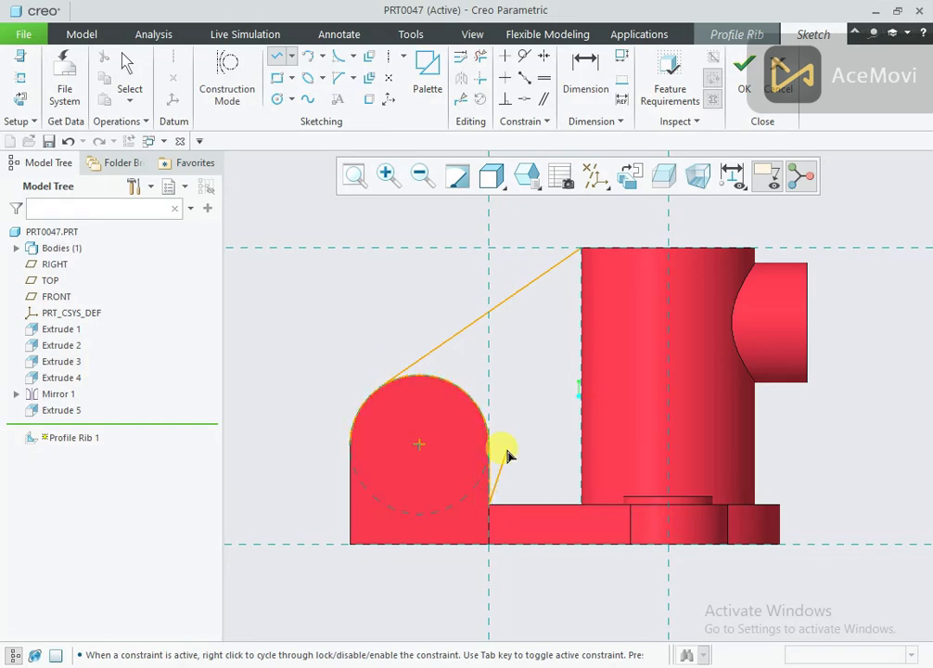
{"action": "middle_click", "coordinate": [508, 453]}
{"action": "scroll", "coordinate": [507, 451], "scroll_direction": "down", "scroll_amount": 2}
{"action": "scroll", "coordinate": [451, 419], "scroll_direction": "up", "scroll_amount": 1}
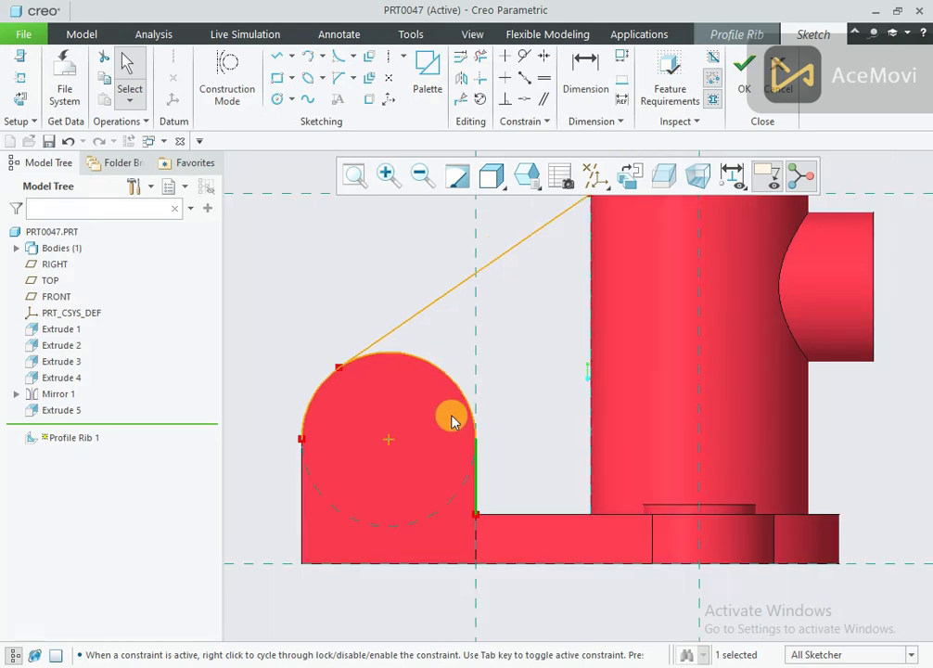
Try to make the sloped line tangent to the lug's projected arc
{"action": "left_click", "coordinate": [522, 55]}
{"action": "left_click", "coordinate": [392, 334]}
{"action": "left_click", "coordinate": [389, 355]}
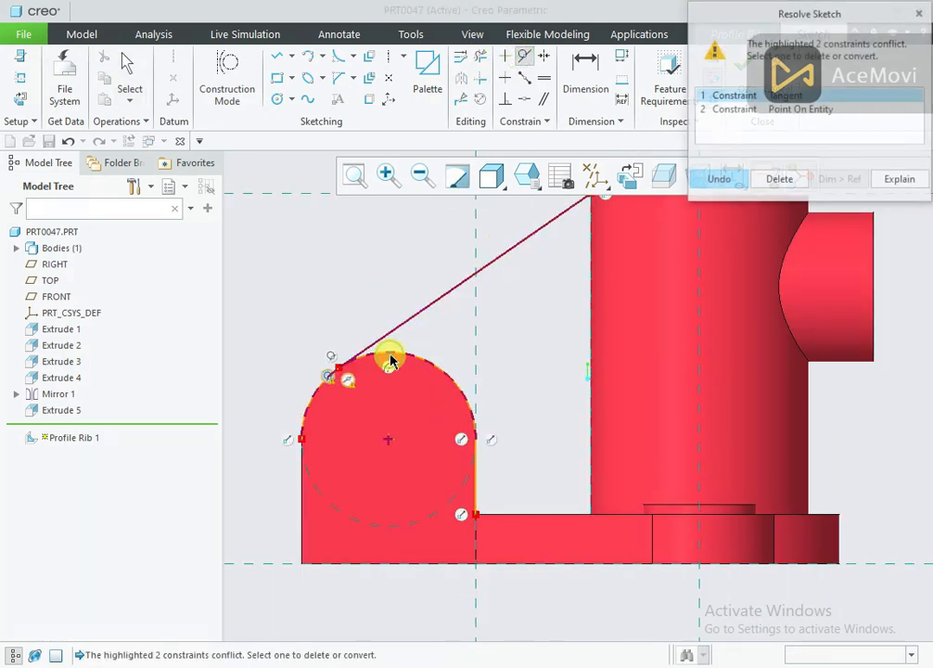
{"action": "left_click", "coordinate": [722, 179]}
Trim away the part of the projected arc on the far side of the sloped line's endpoint
{"action": "scroll", "coordinate": [358, 348], "scroll_direction": "down", "scroll_amount": 5}
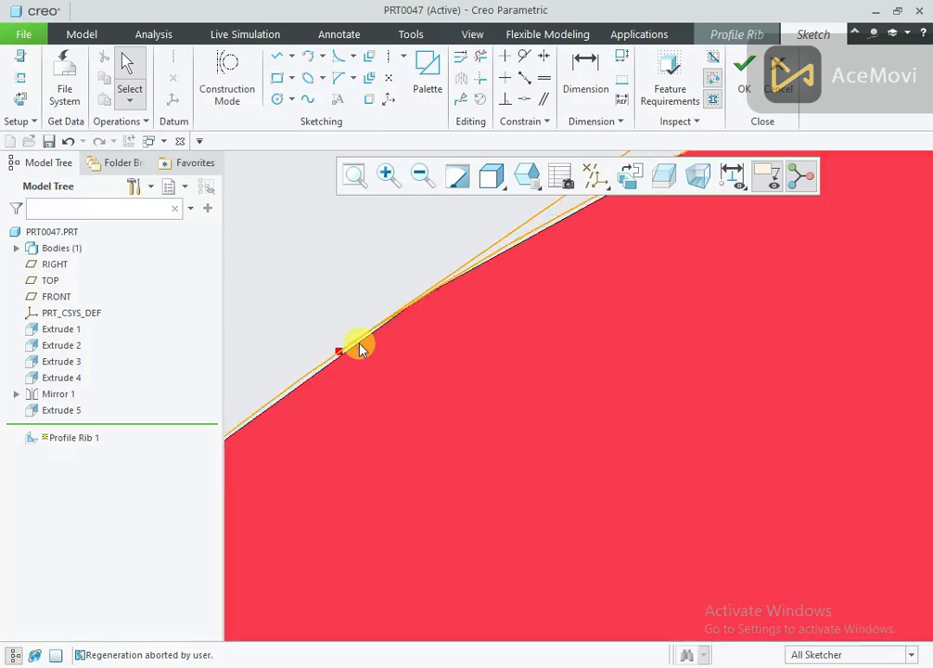
{"action": "scroll", "coordinate": [359, 348], "scroll_direction": "up", "scroll_amount": 4}
{"action": "scroll", "coordinate": [359, 347], "scroll_direction": "up", "scroll_amount": 2}
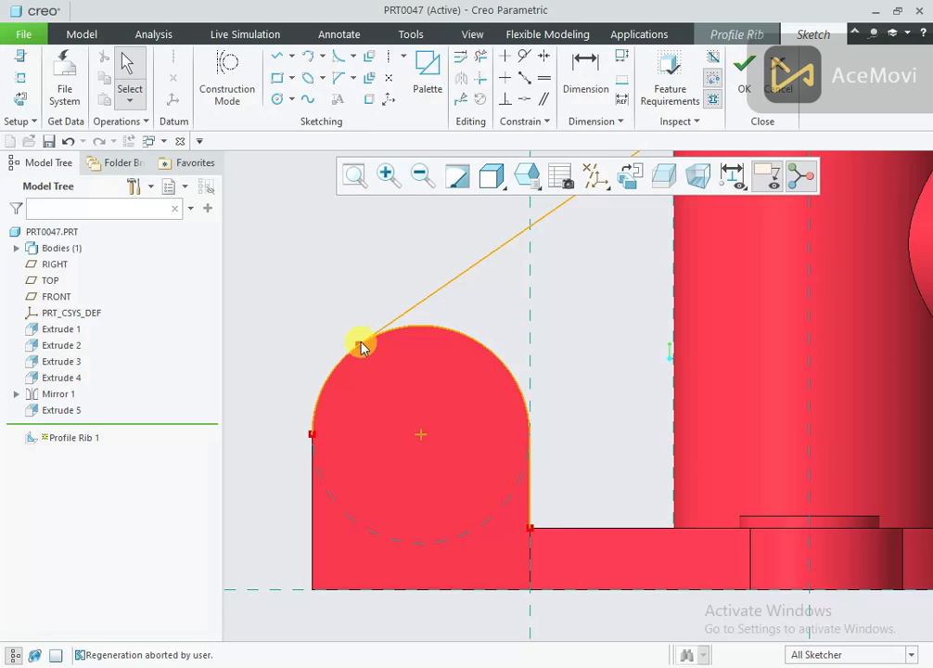
{"action": "left_click", "coordinate": [479, 57]}
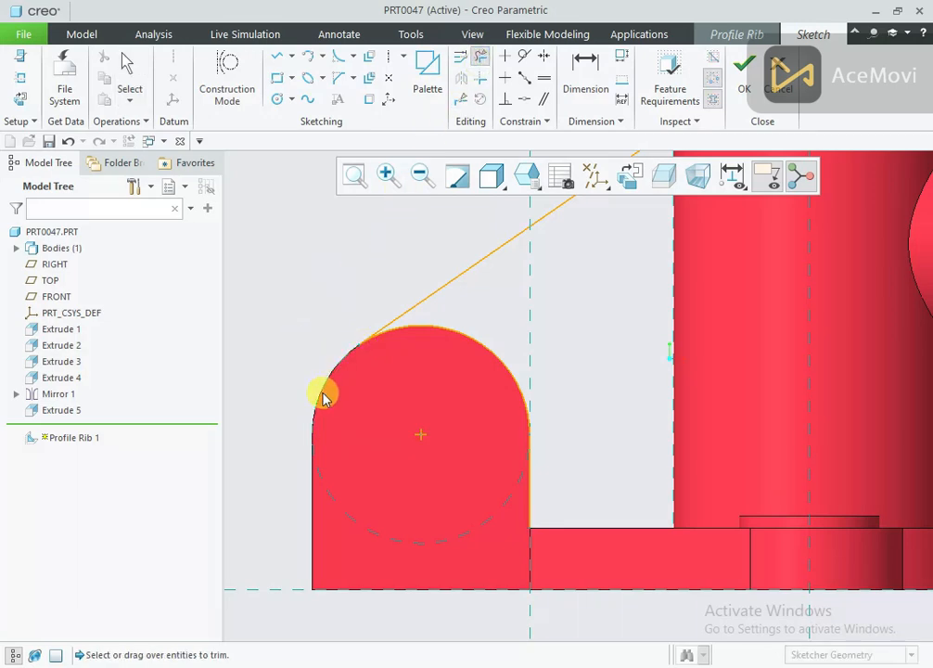
Finish the rib sketch and create the profile rib between lug and cylinder with a thickness of 12
{"action": "scroll", "coordinate": [325, 408], "scroll_direction": "up", "scroll_amount": 4}
{"action": "middle_click_drag", "start_coordinate": [426, 377], "coordinate": [461, 396]}
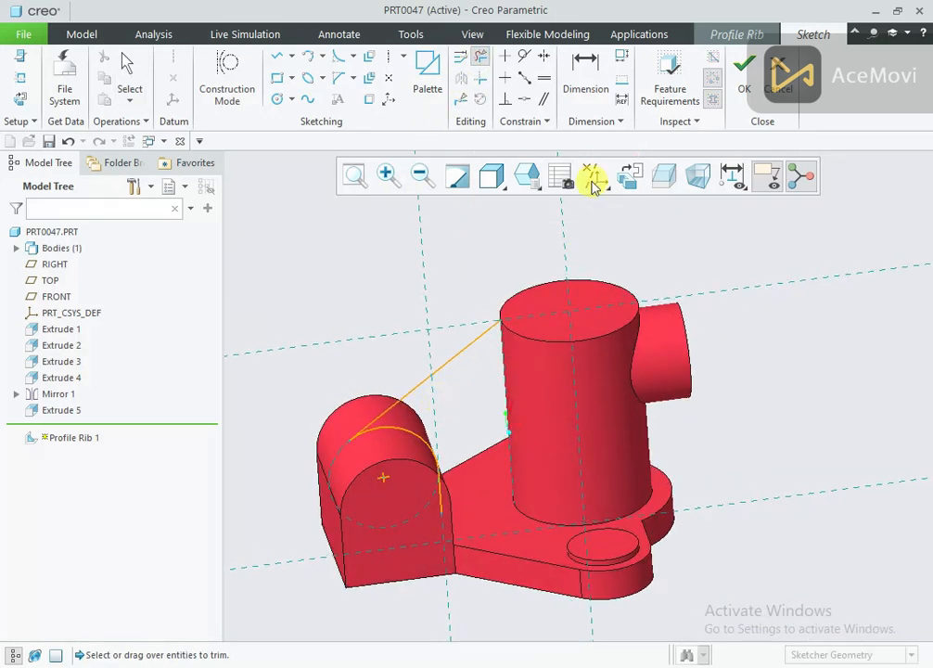
{"action": "left_click", "coordinate": [739, 82]}
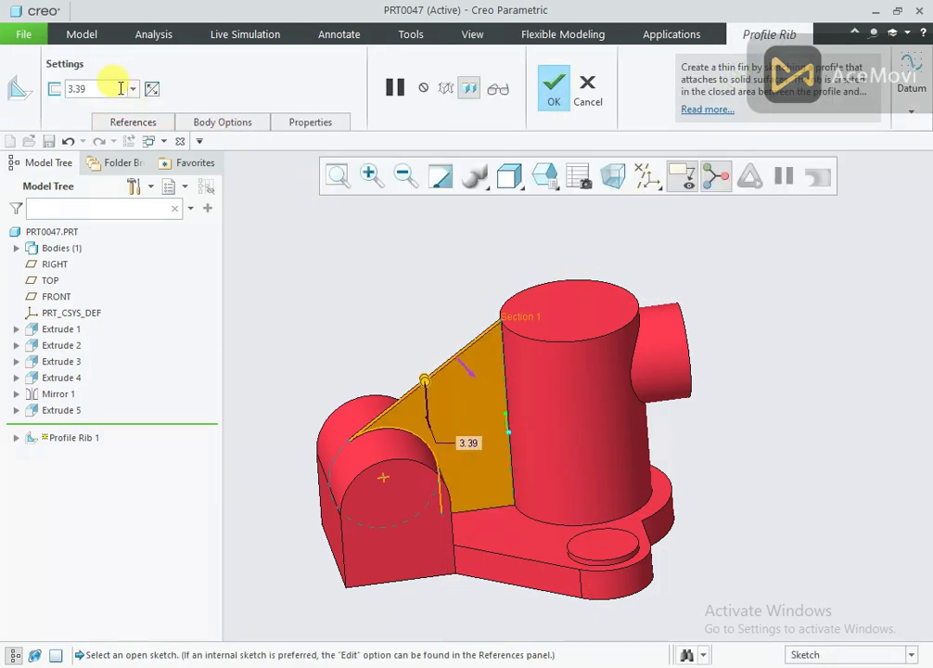
{"action": "type", "text": "12"}
{"action": "key", "text": "Return"}
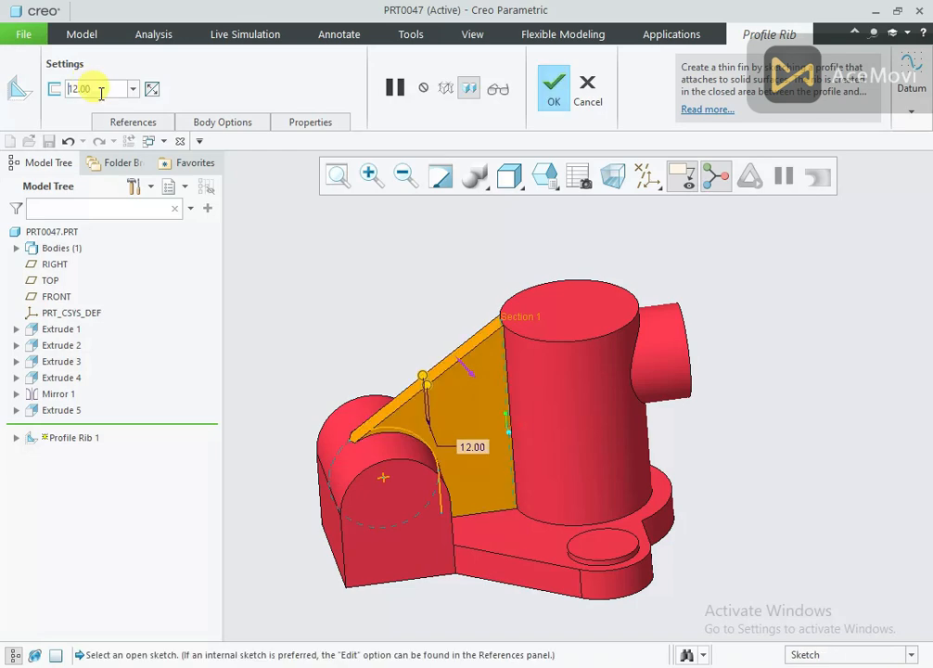
{"action": "left_click", "coordinate": [554, 93]}
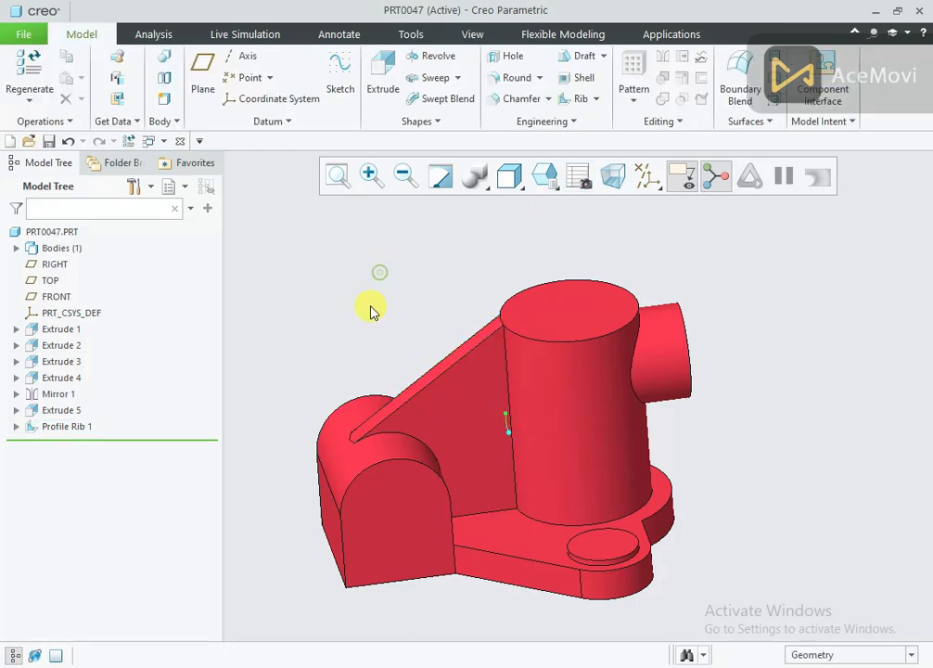
Turn on the display of datum axes and consult the drawing for the hole sizes
{"action": "mouse_move", "coordinate": [371, 309]}
{"action": "middle_mouse_down"}
{"action": "mouse_move", "coordinate": [462, 364]}
{"action": "mouse_move", "coordinate": [392, 330]}
{"action": "mouse_move", "coordinate": [383, 310]}
{"action": "mouse_move", "coordinate": [310, 427]}
{"action": "mouse_move", "coordinate": [359, 318]}
{"action": "middle_mouse_up"}
{"action": "left_click", "coordinate": [646, 176]}
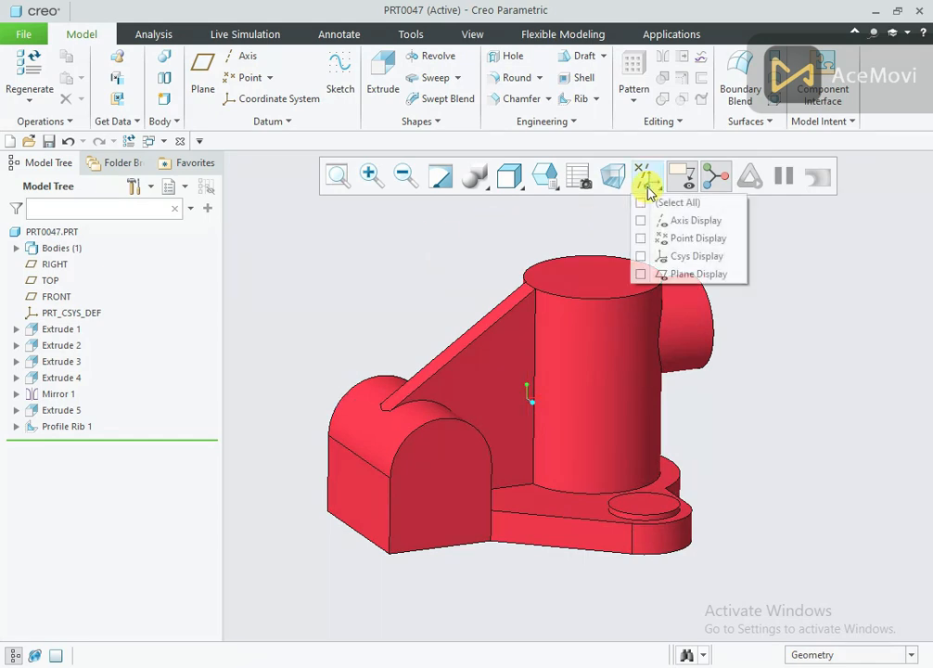
{"action": "left_click", "coordinate": [652, 220]}
{"action": "mouse_move", "coordinate": [453, 250]}
{"action": "middle_mouse_down"}
{"action": "mouse_move", "coordinate": [439, 251]}
{"action": "mouse_move", "coordinate": [458, 265]}
{"action": "middle_mouse_up"}
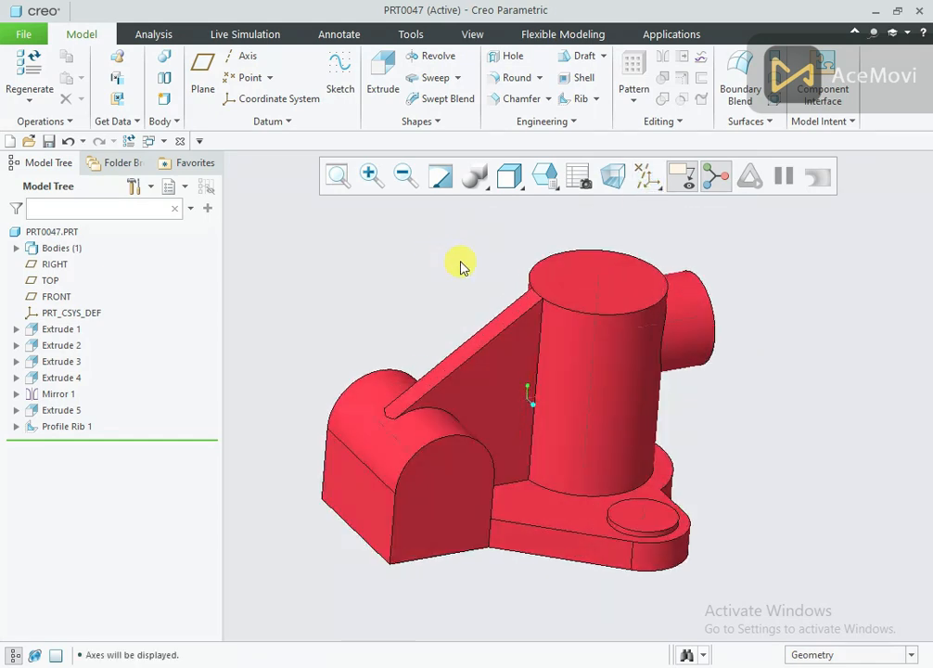
{"action": "key", "text": "alt+Tab"}
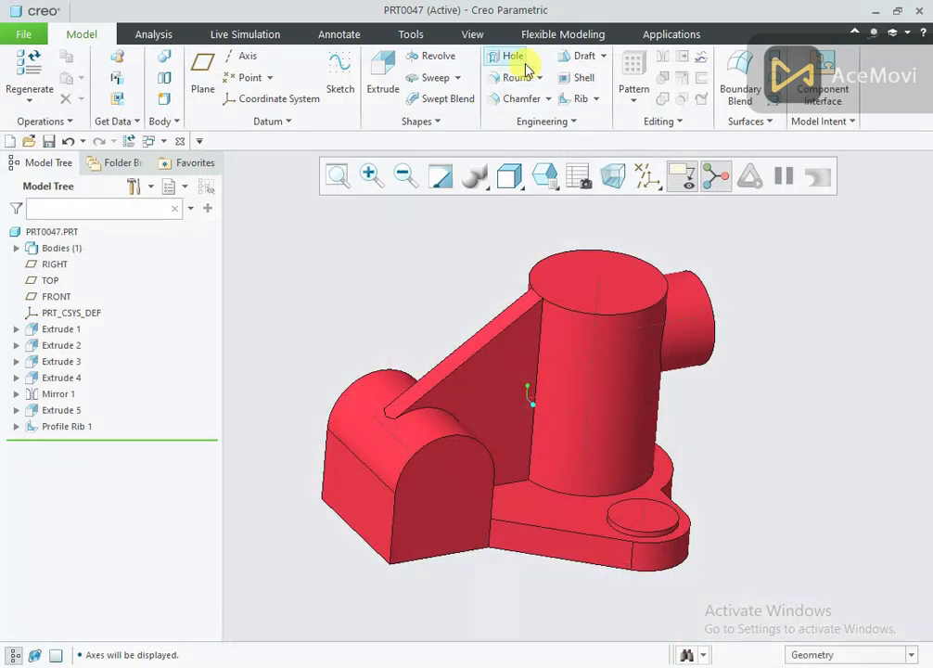
Place a simple hole on the lug's flat end face, coaxial with the lug's rounded top
{"action": "left_click", "coordinate": [516, 57]}
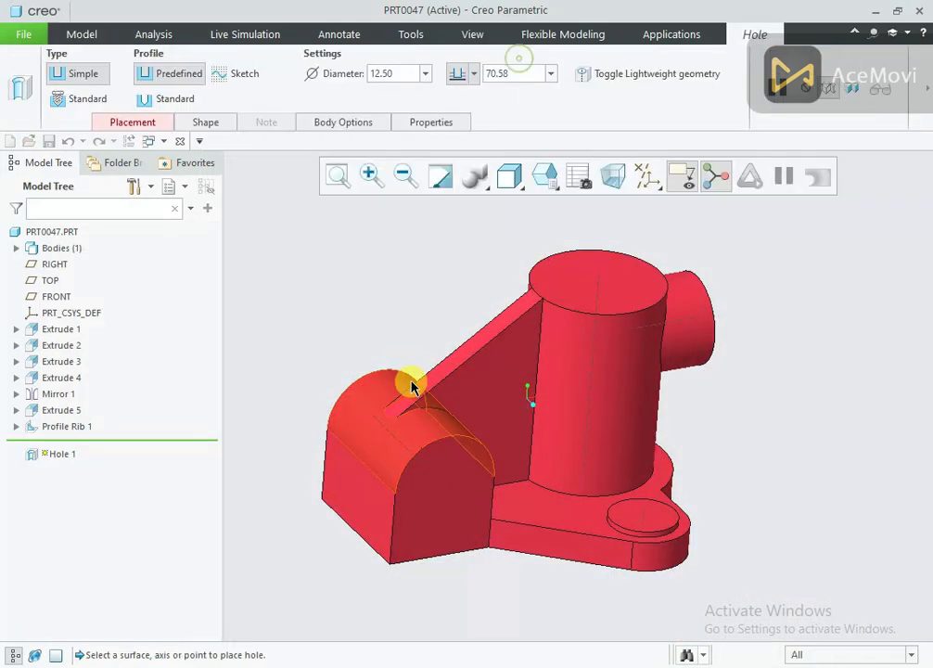
{"action": "middle_click_drag", "start_coordinate": [410, 383], "coordinate": [375, 349]}
{"action": "left_click", "coordinate": [430, 464]}
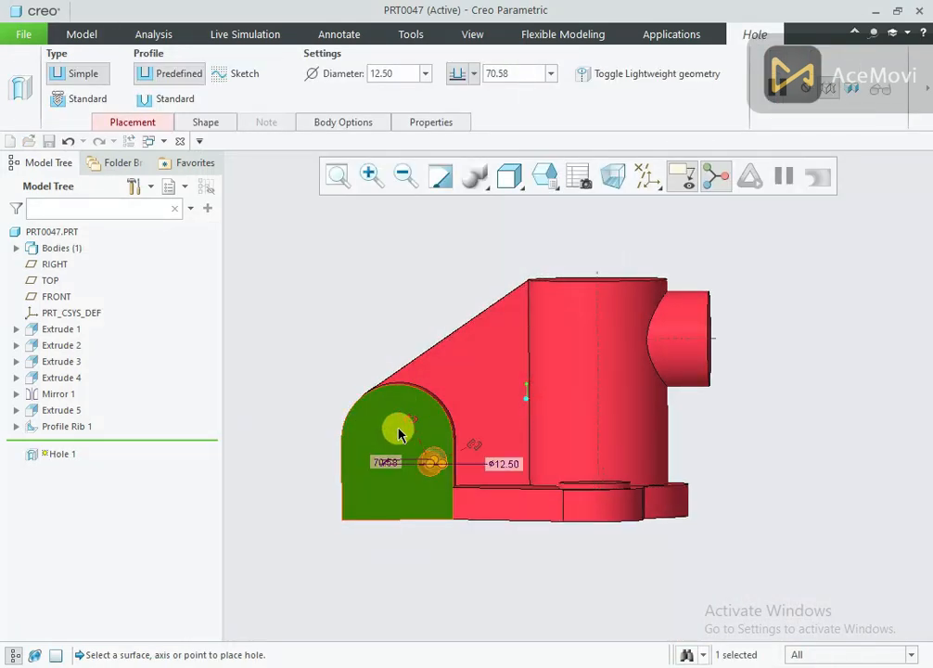
{"action": "middle_click_drag", "start_coordinate": [399, 429], "coordinate": [361, 441]}
{"action": "left_click", "coordinate": [409, 426], "text": "ctrl"}
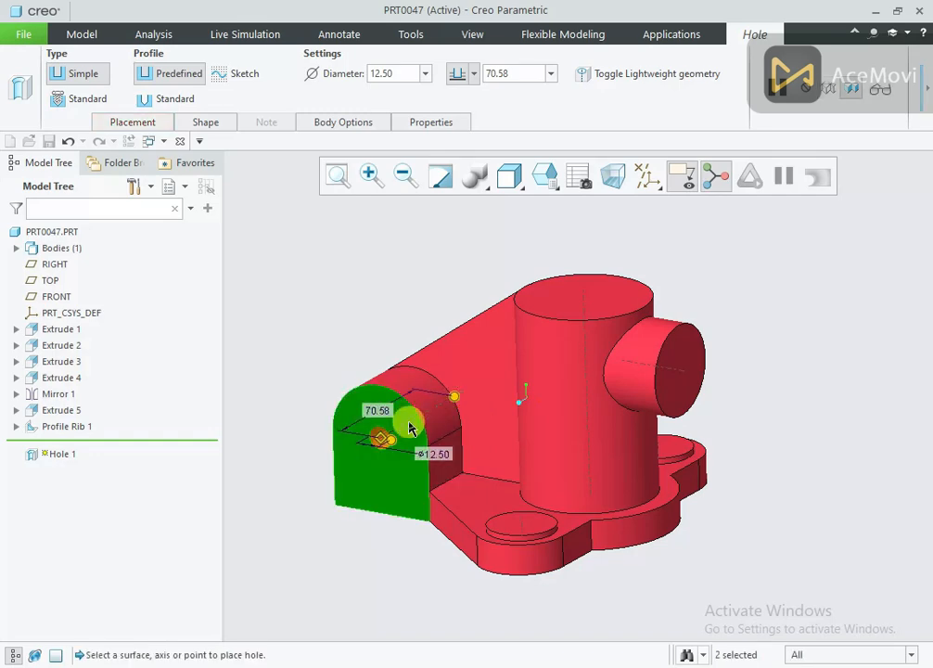
Set the lug hole's diameter to 28 and its depth option to To Next, and complete the hole
{"action": "type", "text": "28"}
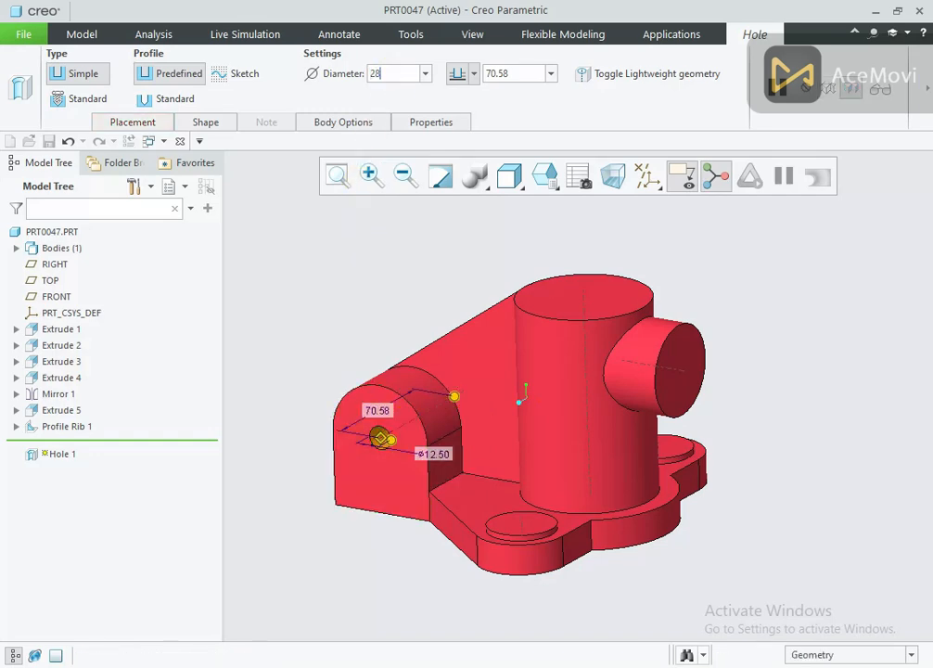
{"action": "key", "text": "Return"}
{"action": "left_click", "coordinate": [208, 121]}
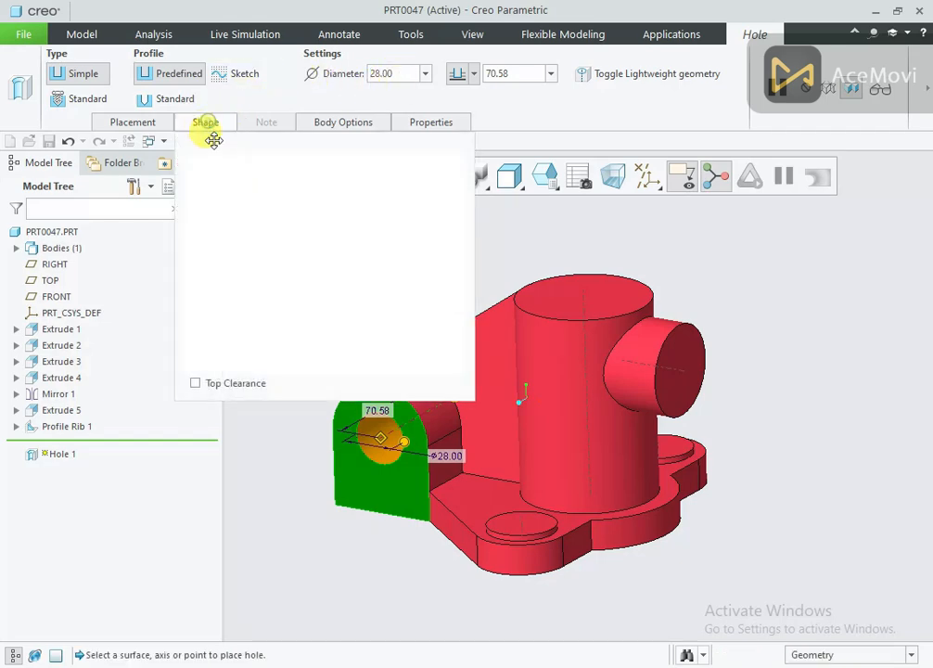
{"action": "left_click", "coordinate": [395, 264]}
{"action": "left_click", "coordinate": [395, 317]}
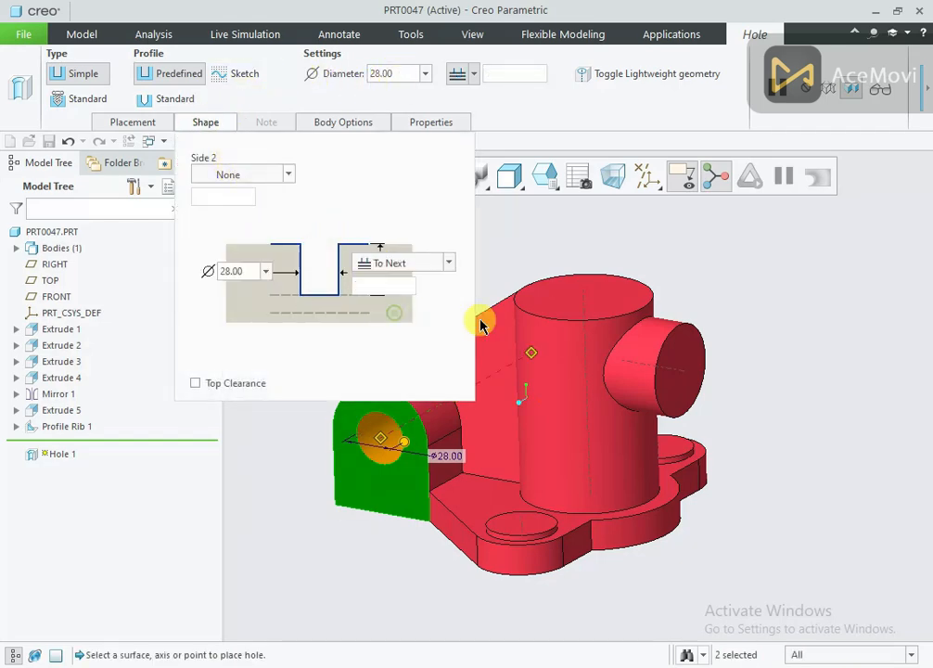
{"action": "middle_click_drag", "start_coordinate": [702, 190], "coordinate": [675, 330]}
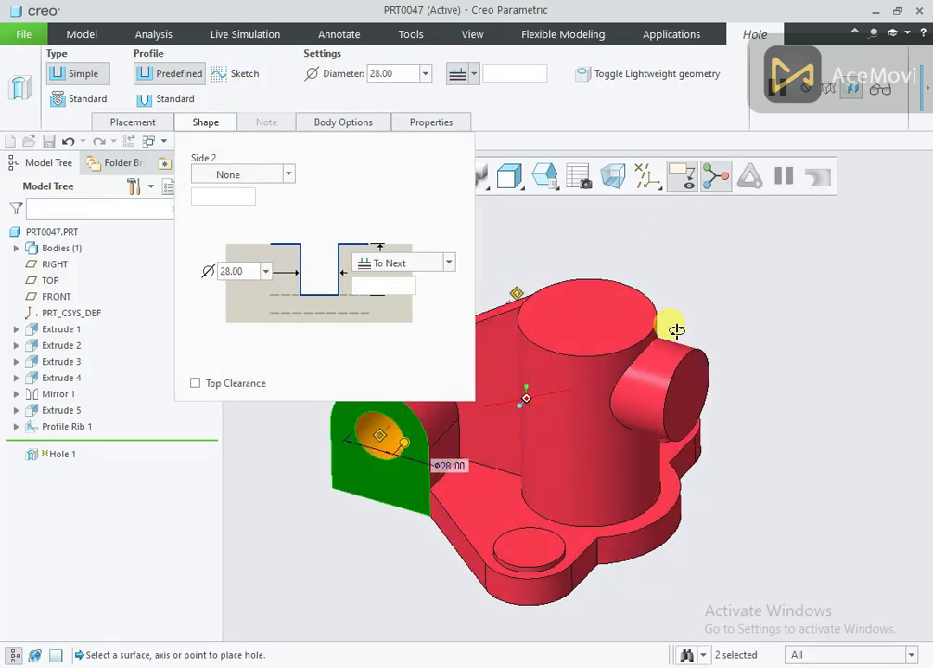
{"action": "left_click", "coordinate": [898, 67]}
Create a simple 18 diameter hole on the raised boss of the lobe behind the lug, coaxial with the boss
{"action": "middle_click_drag", "start_coordinate": [442, 233], "coordinate": [502, 273]}
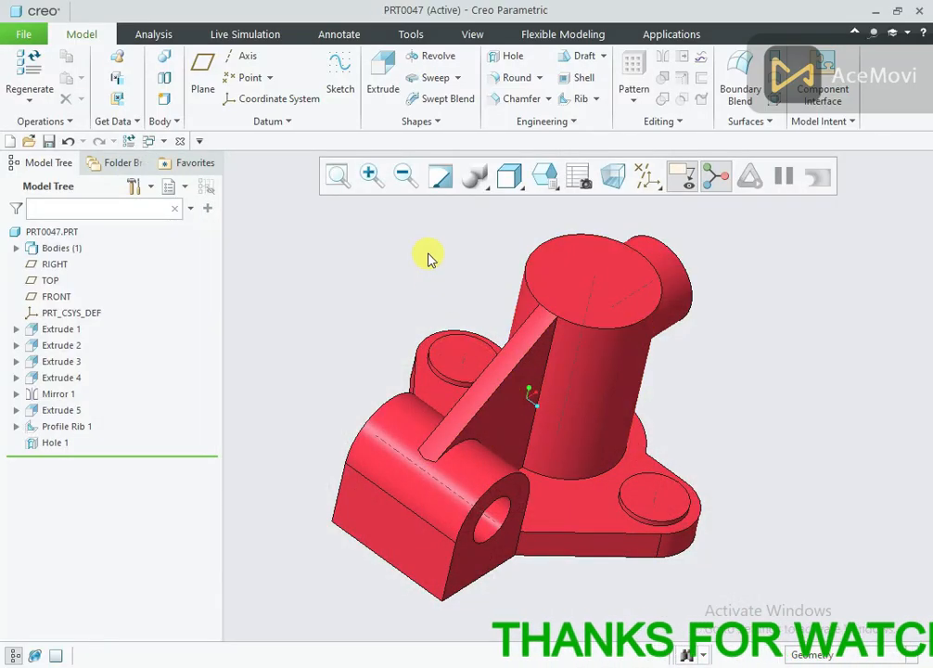
{"action": "left_click", "coordinate": [509, 57]}
{"action": "left_click", "coordinate": [471, 347]}
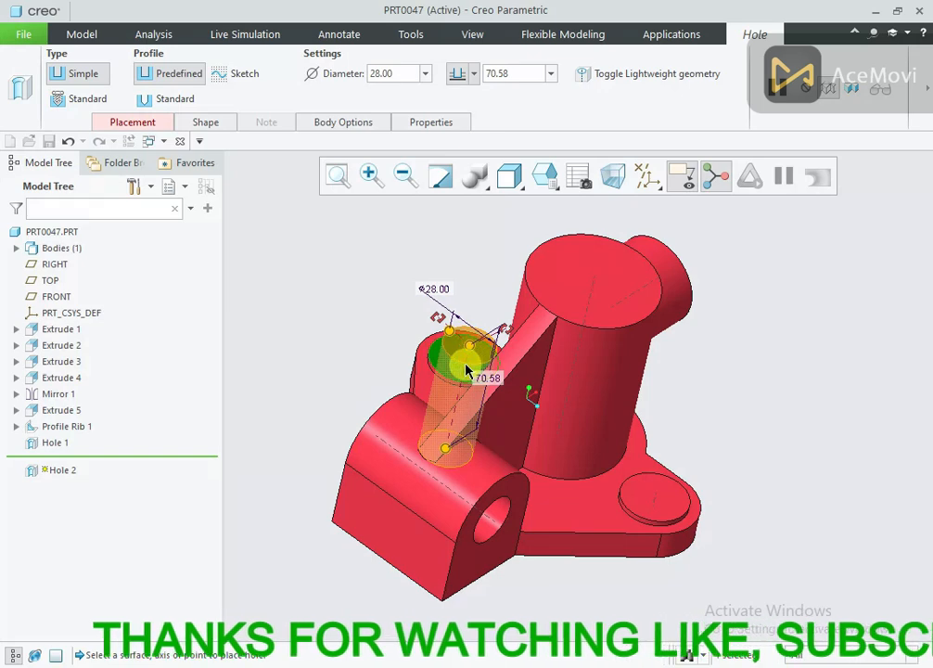
{"action": "left_click", "coordinate": [463, 352]}
{"action": "double_click", "coordinate": [400, 74]}
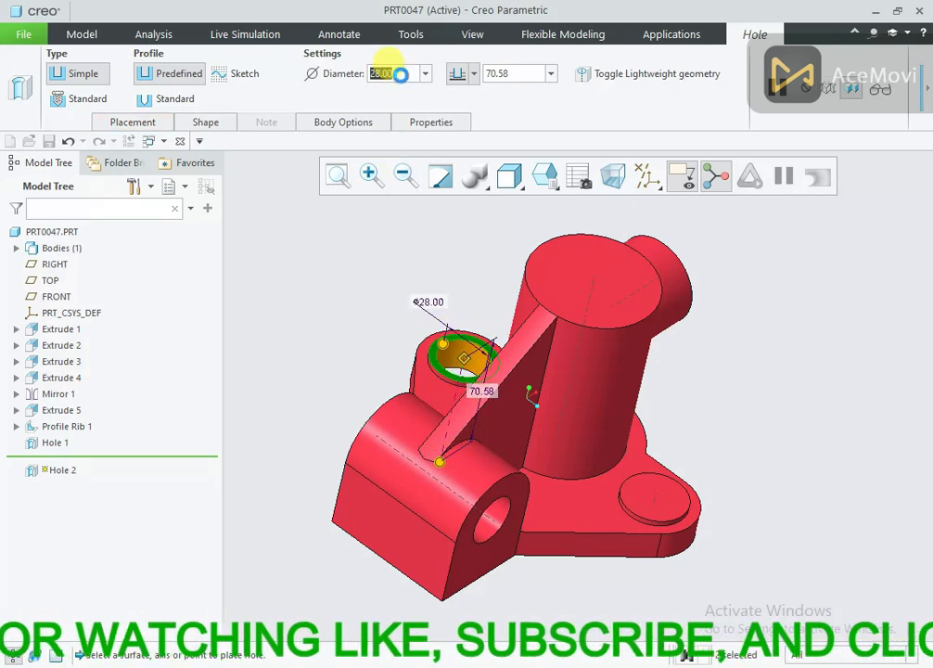
{"action": "type", "text": "18"}
{"action": "key", "text": "Return"}
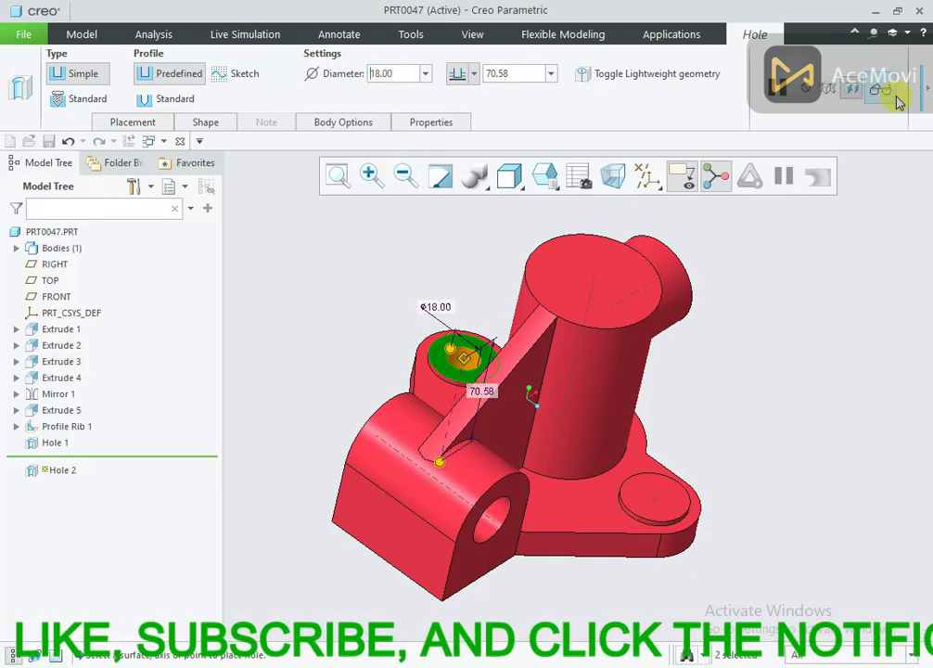
{"action": "left_click", "coordinate": [927, 101]}
{"action": "left_click", "coordinate": [598, 87]}
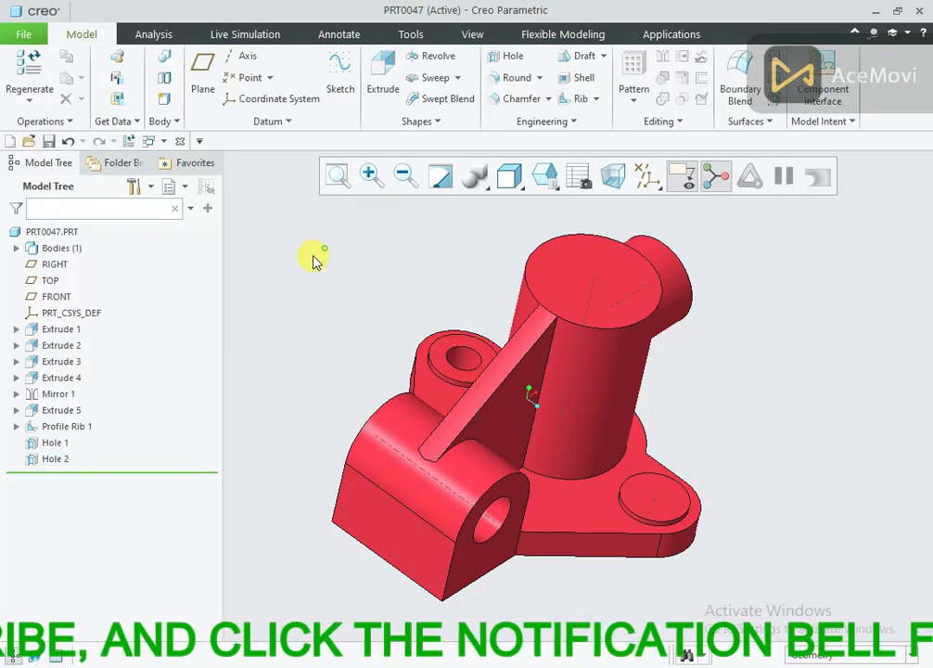
Mirror the 18 diameter hole on the lobe about the FRONT plane onto the opposite lobe
{"action": "left_click", "coordinate": [33, 460]}
{"action": "left_click", "coordinate": [66, 394]}
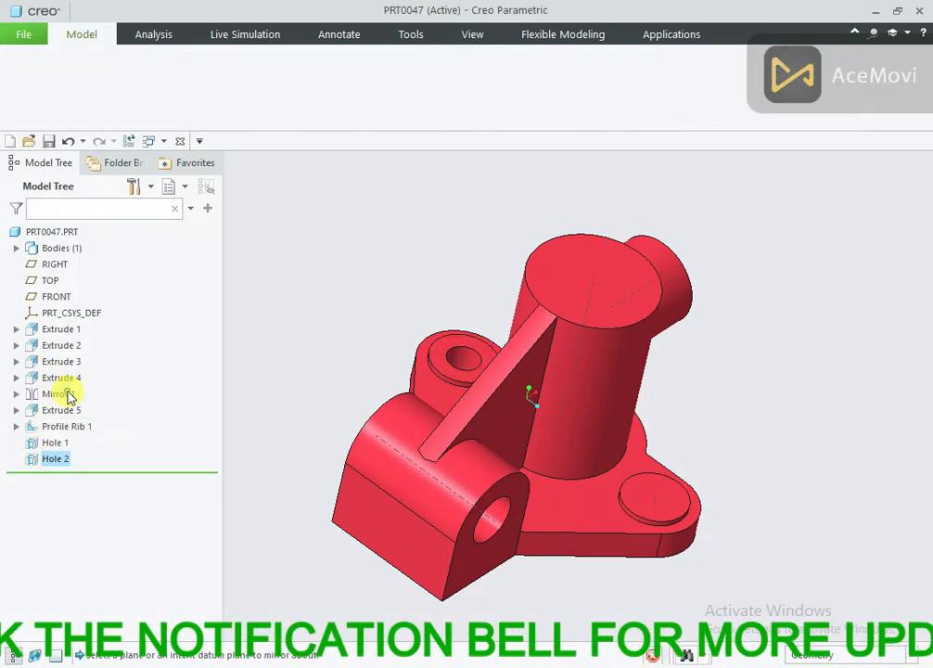
{"action": "left_click", "coordinate": [56, 297]}
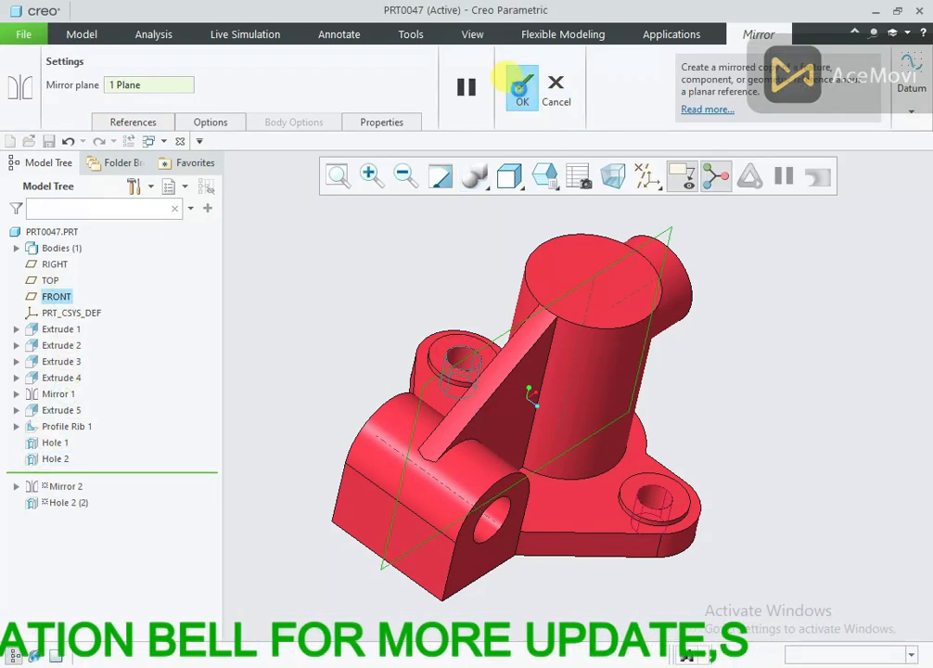
{"action": "left_click", "coordinate": [522, 92]}
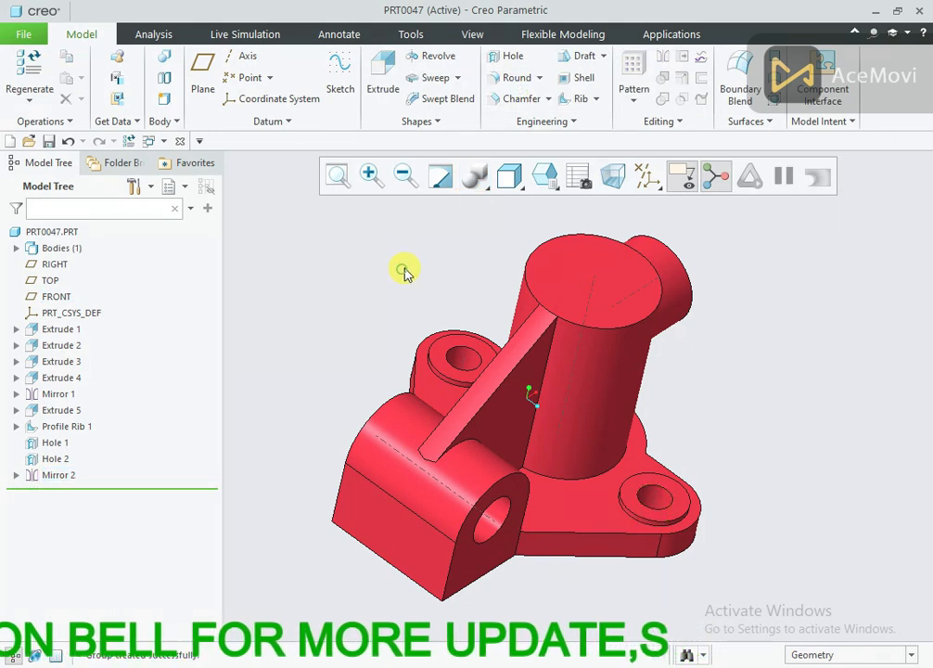
Place a simple 36 diameter hole on the tall cylinder's top face, coaxial with the cylinder, and check it against the drawing
{"action": "left_click", "coordinate": [499, 55]}
{"action": "left_click", "coordinate": [603, 276]}
{"action": "left_click", "coordinate": [594, 290], "text": "ctrl"}
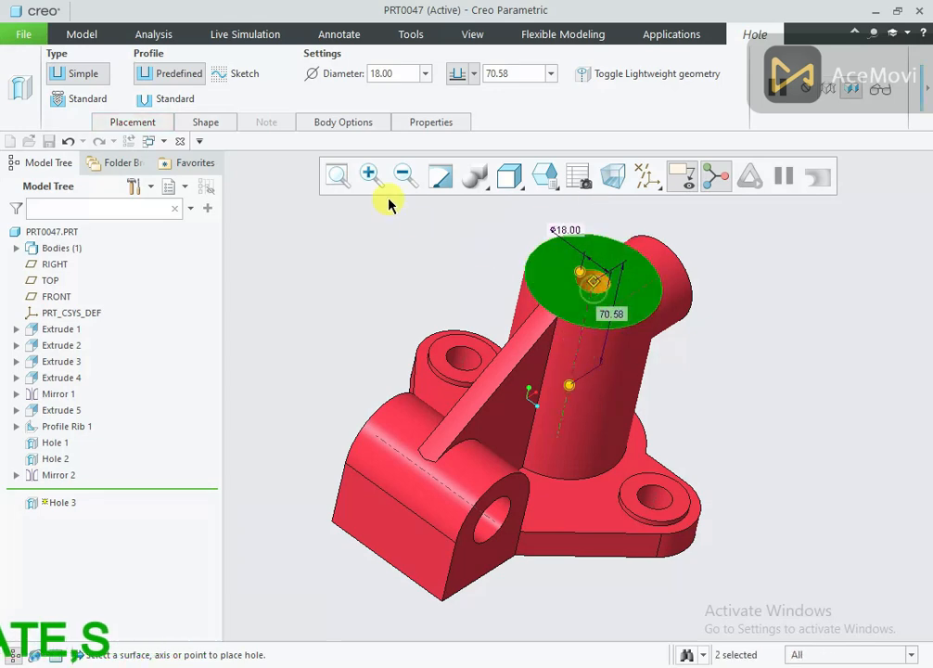
{"action": "type", "text": "36"}
{"action": "key", "text": "Return"}
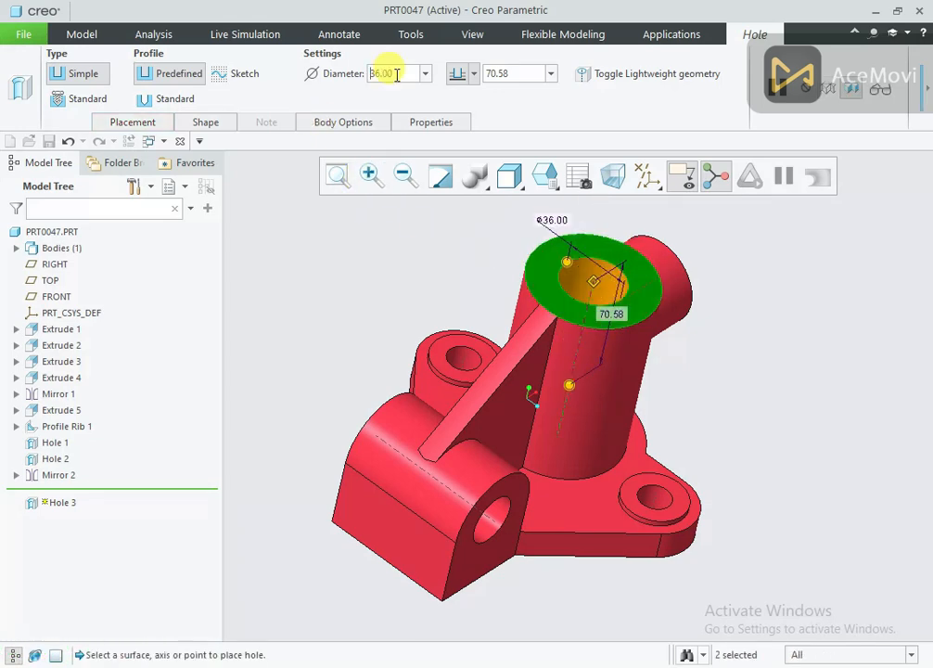
{"action": "left_click", "coordinate": [482, 666]}
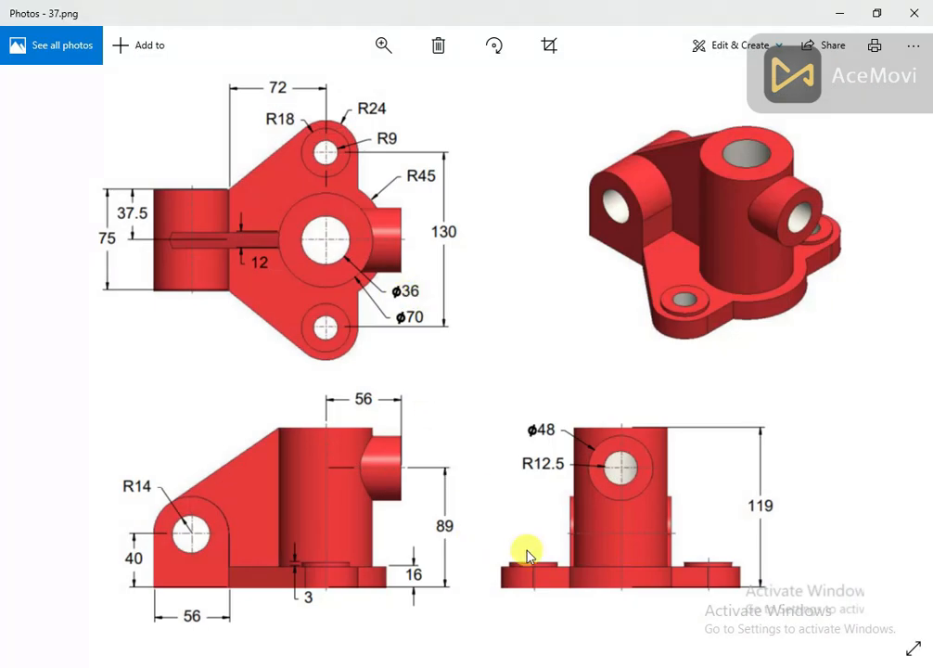
{"action": "key", "text": "alt+Tab"}
Set the cylinder hole's depth option to Through All and complete the hole
{"action": "left_click", "coordinate": [209, 122]}
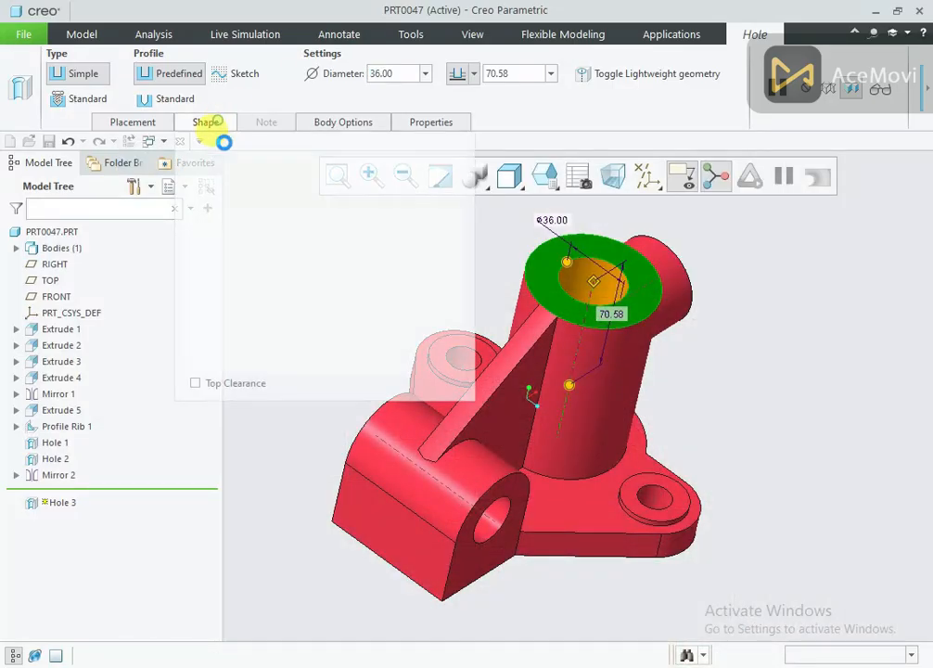
{"action": "left_click", "coordinate": [388, 266]}
{"action": "left_click", "coordinate": [396, 316]}
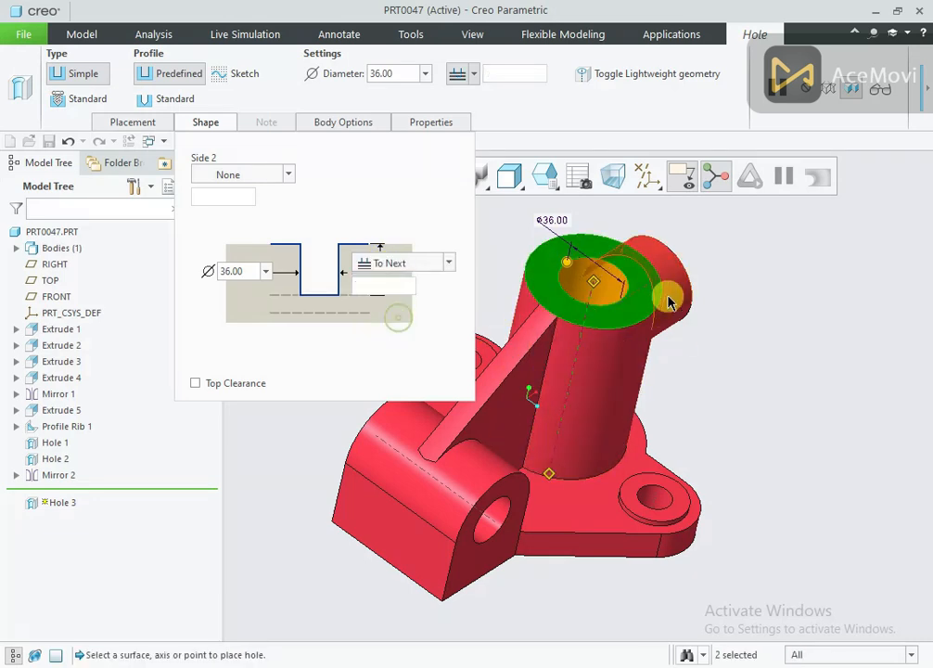
{"action": "left_click", "coordinate": [409, 263]}
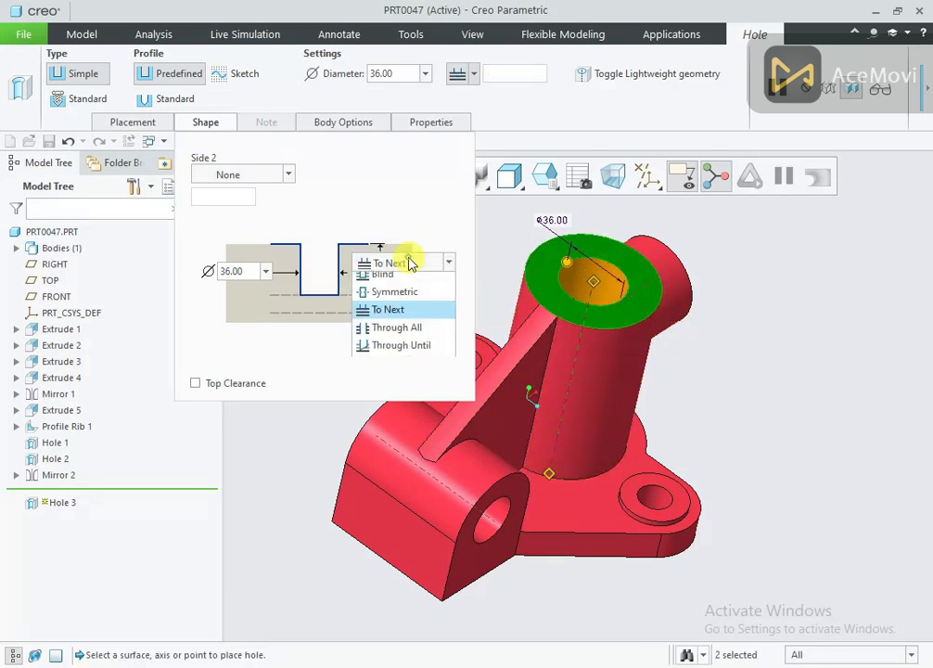
{"action": "left_click", "coordinate": [406, 333]}
{"action": "middle_click_drag", "start_coordinate": [672, 405], "coordinate": [653, 392]}
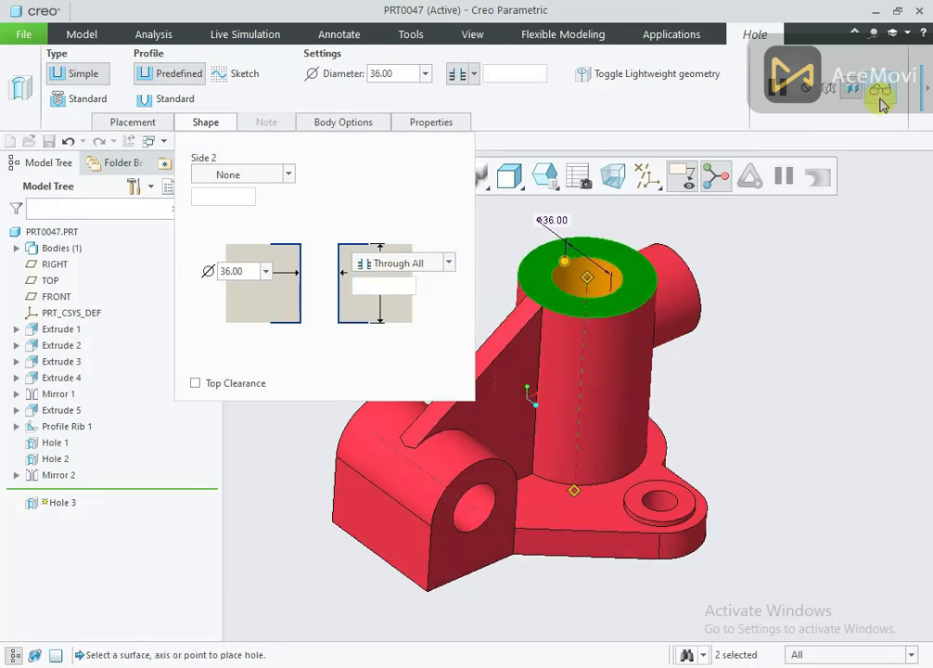
{"action": "left_click", "coordinate": [927, 92]}
{"action": "left_click", "coordinate": [601, 88]}
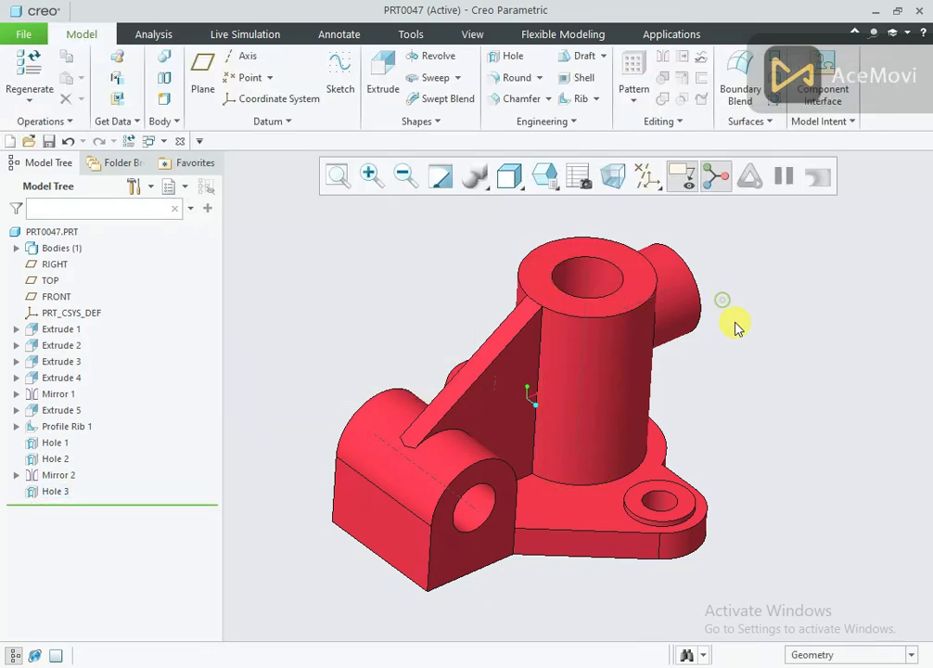
Consult the drawing for the side boss's hole size and place a simple hole on the boss's end face, coaxial with the boss
{"action": "middle_click_drag", "start_coordinate": [733, 327], "coordinate": [654, 312]}
{"action": "key", "text": "alt+Tab"}
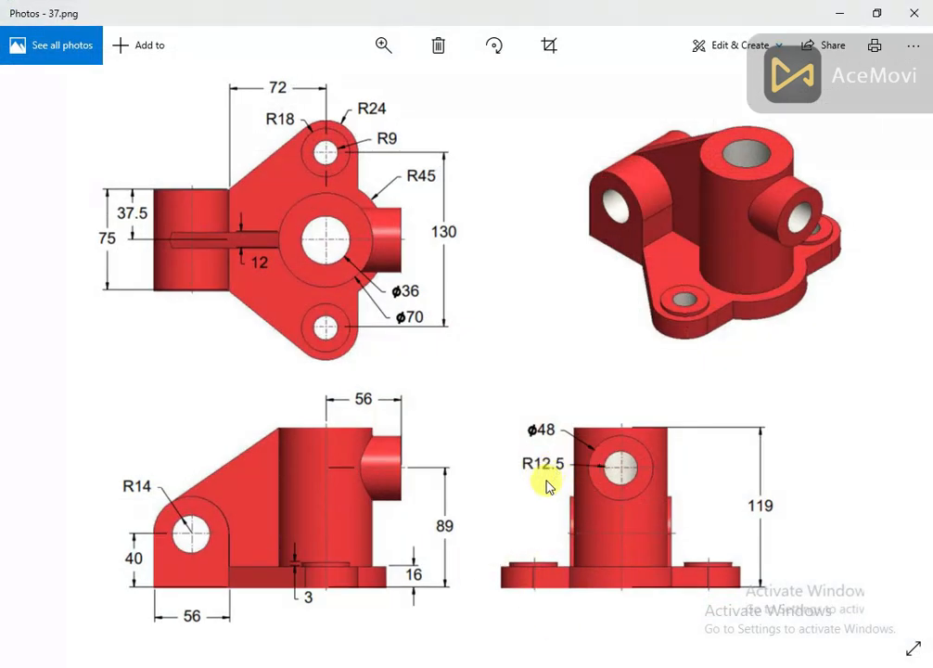
{"action": "key", "text": "alt+Tab"}
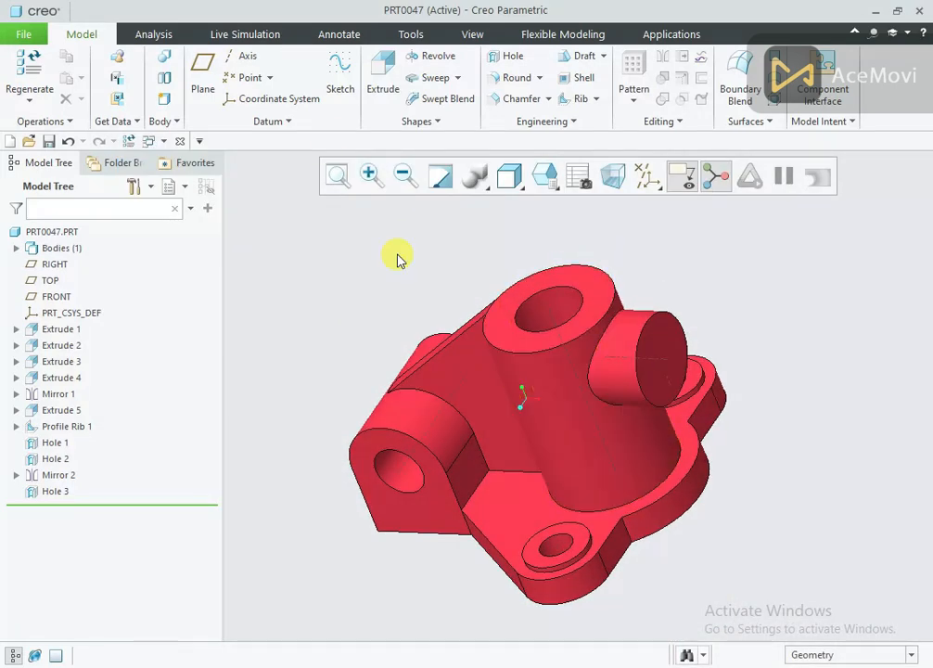
{"action": "left_click", "coordinate": [507, 55]}
{"action": "left_click", "coordinate": [667, 338]}
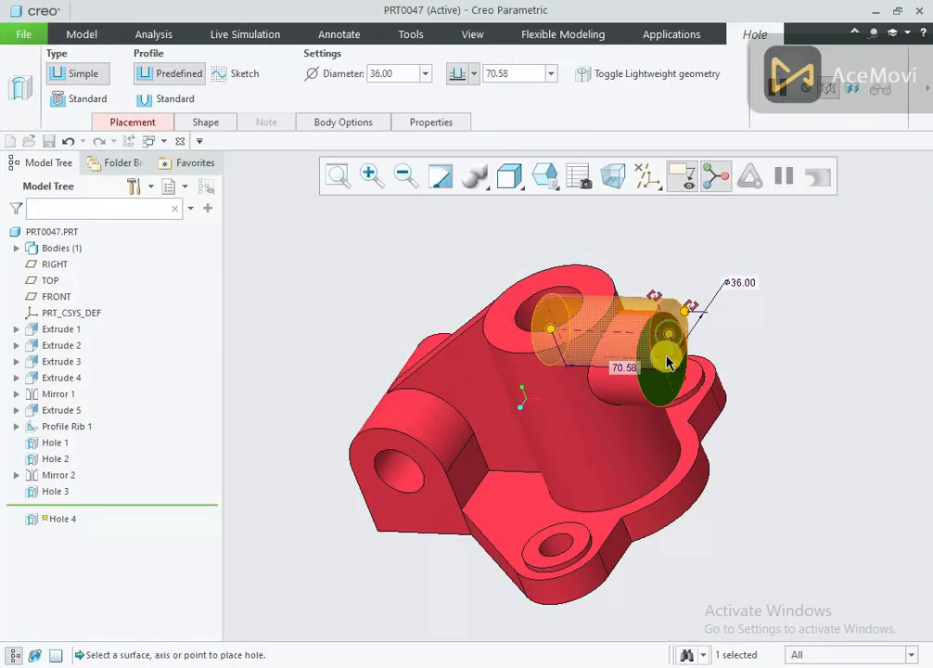
{"action": "left_click", "coordinate": [663, 362], "text": "ctrl"}
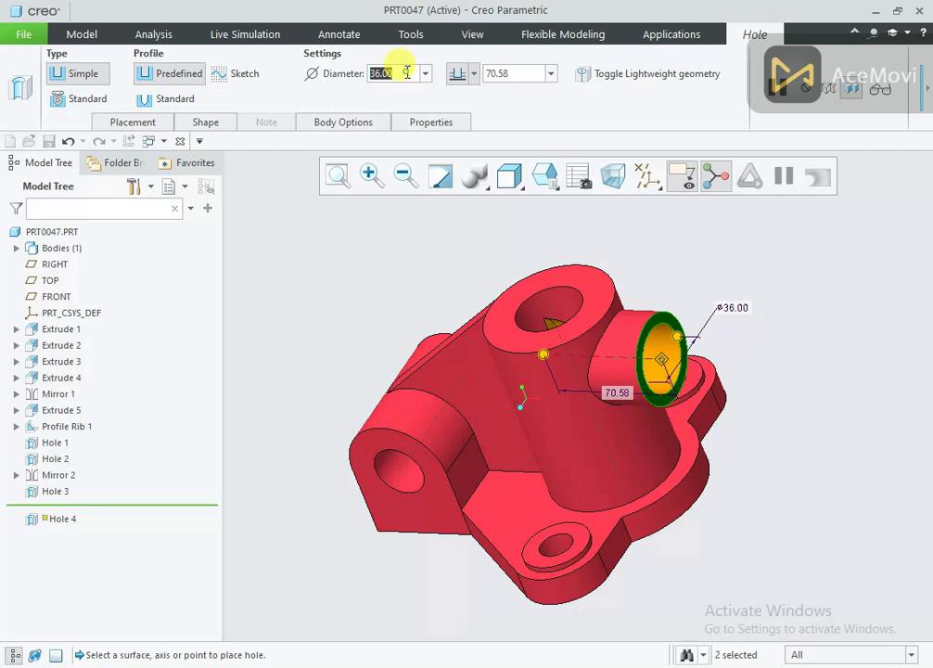
Set the side boss hole's diameter to 25 and its depth option to To Next, and complete the hole
{"action": "type", "text": "12.5"}
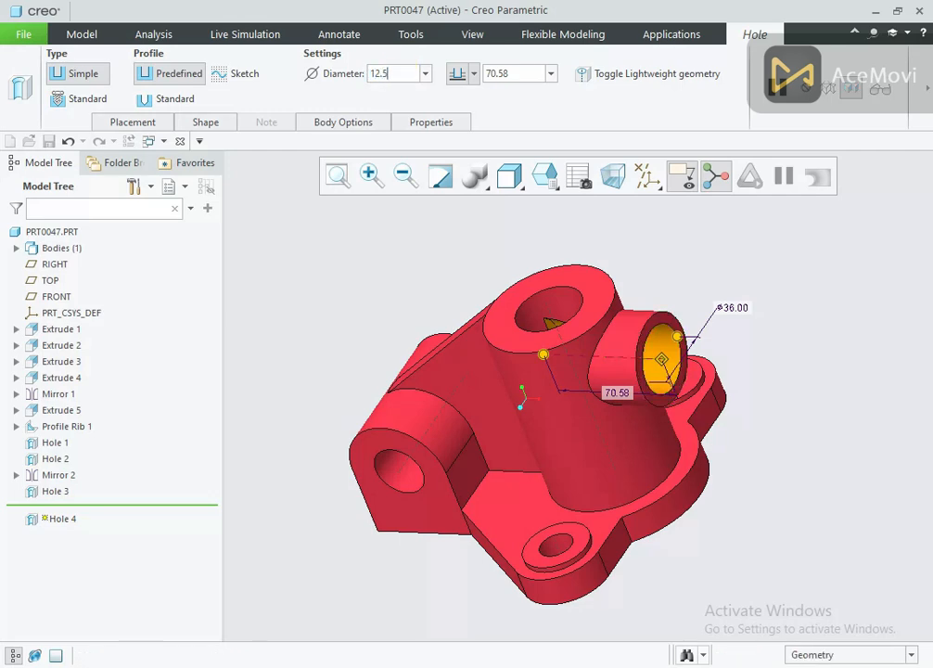
{"action": "type", "text": "*2"}
{"action": "key", "text": "Return"}
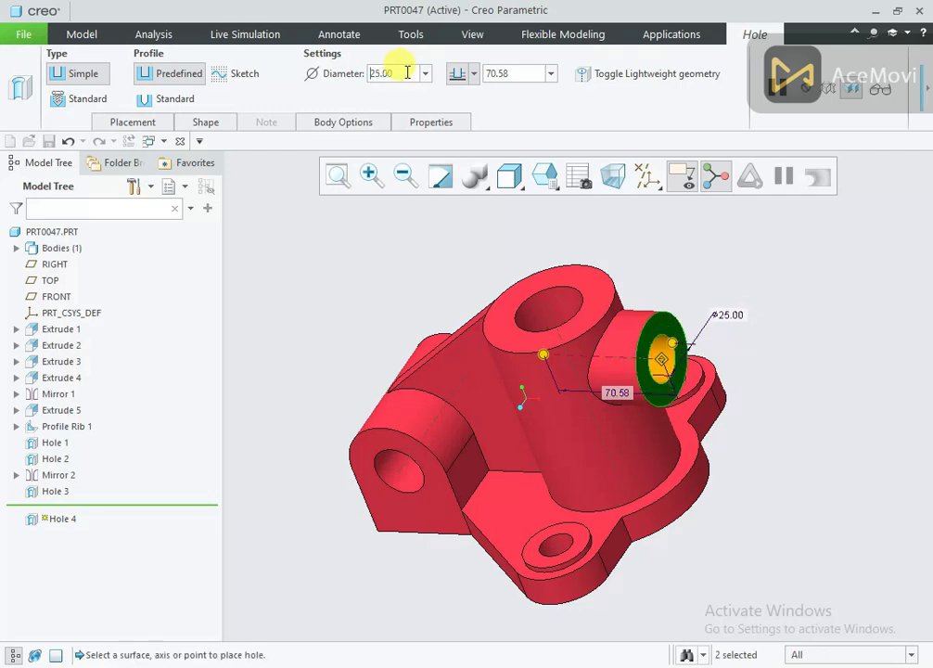
{"action": "left_click", "coordinate": [195, 121]}
{"action": "left_click", "coordinate": [397, 264]}
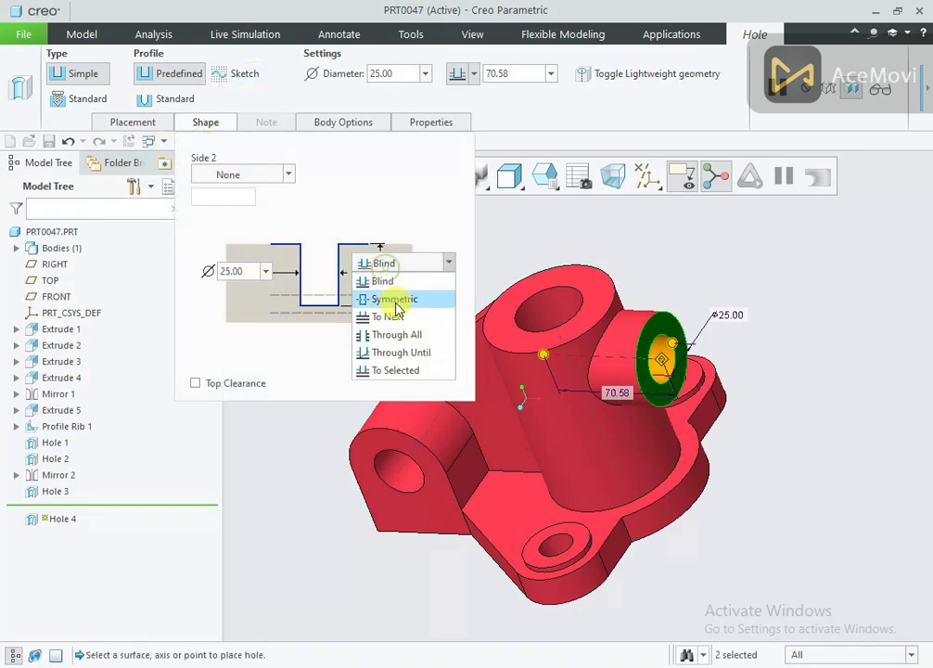
{"action": "left_click", "coordinate": [396, 312]}
{"action": "middle_click_drag", "start_coordinate": [531, 306], "coordinate": [619, 269]}
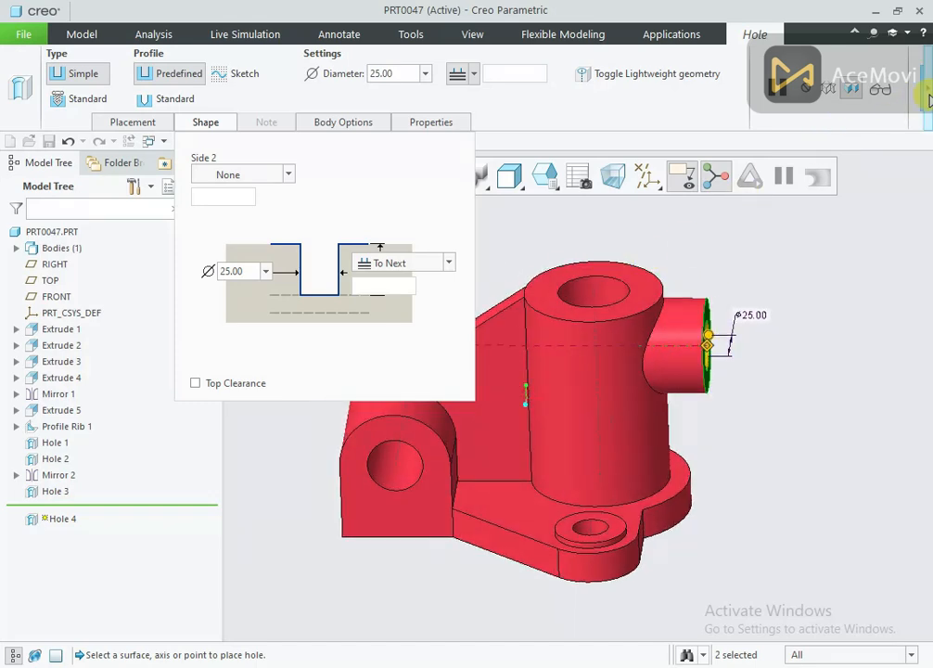
{"action": "left_click", "coordinate": [928, 93]}
{"action": "left_click", "coordinate": [602, 93]}
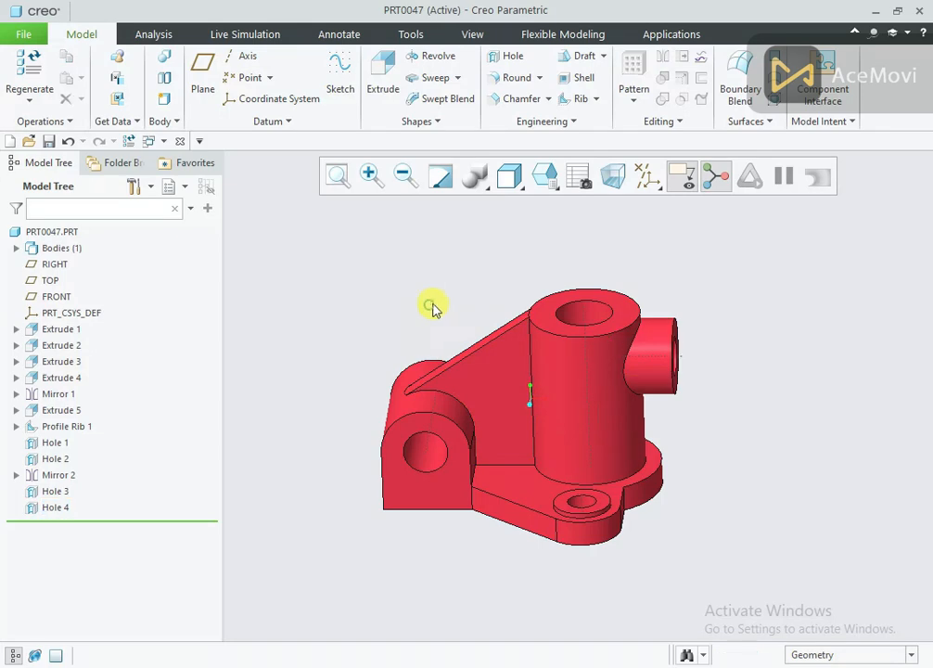
Choose the plain white appearance for painting and set the selection filter to Intent Surface
{"action": "middle_click_drag", "start_coordinate": [431, 306], "coordinate": [469, 338]}
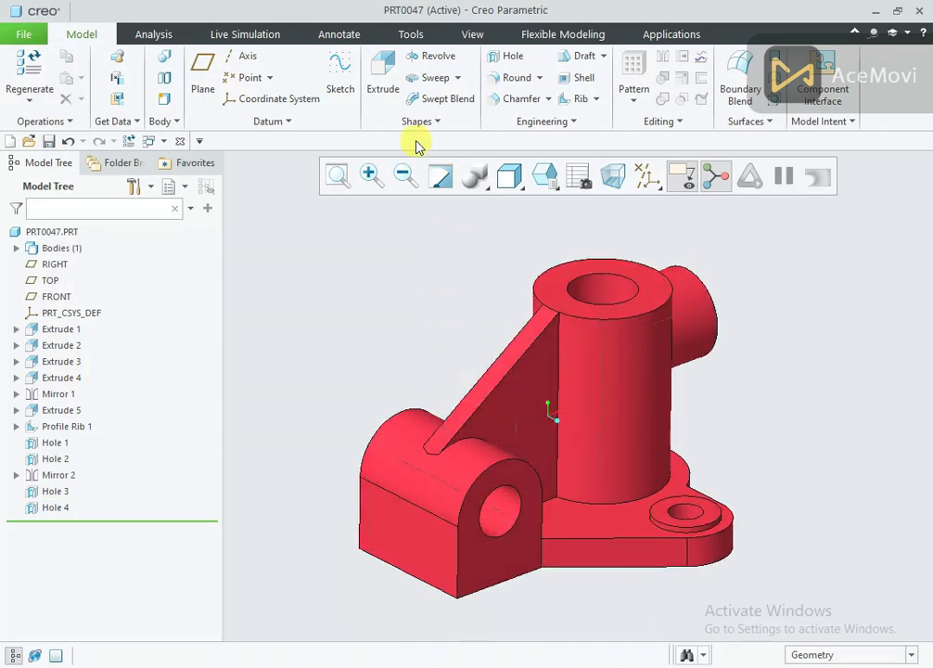
{"action": "left_click", "coordinate": [470, 31]}
{"action": "left_click", "coordinate": [141, 85]}
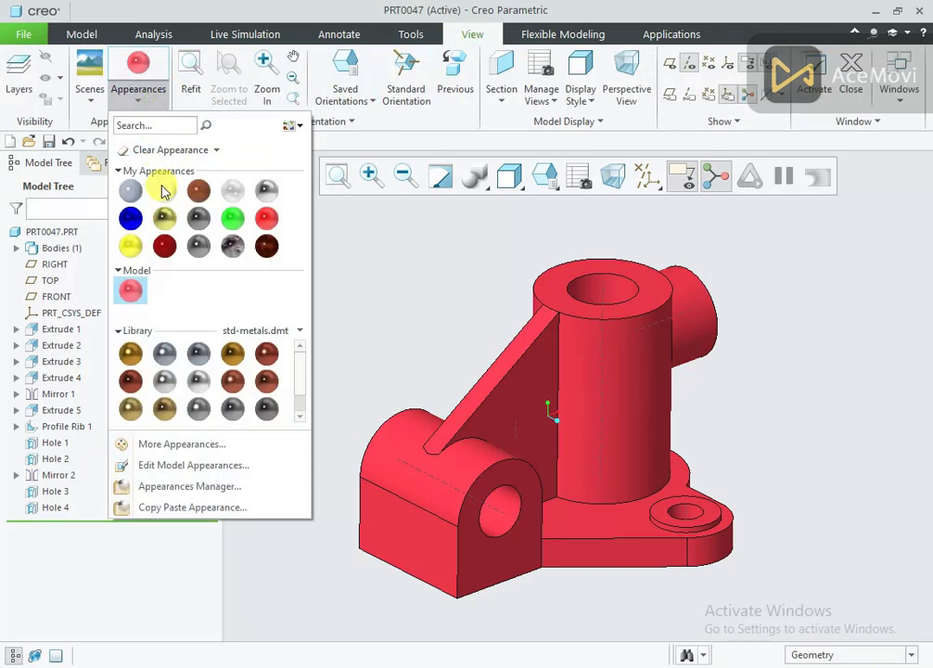
{"action": "left_click", "coordinate": [164, 190]}
{"action": "left_click", "coordinate": [802, 655]}
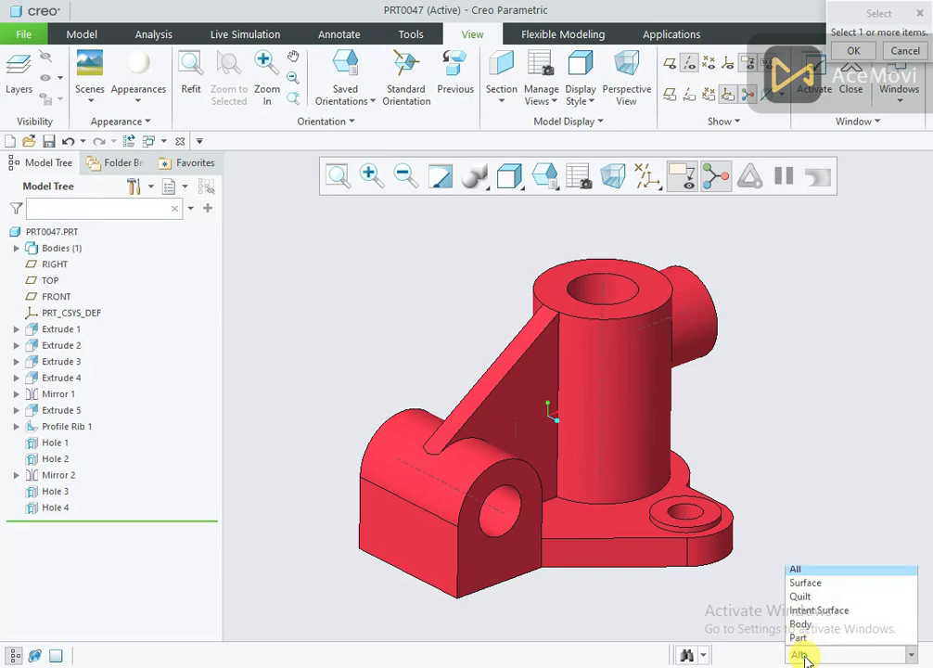
{"action": "left_click", "coordinate": [817, 611]}
Apply the white appearance to the inner surfaces of the lug hole, the cylinder's bore and both lobe holes
{"action": "left_click", "coordinate": [501, 500]}
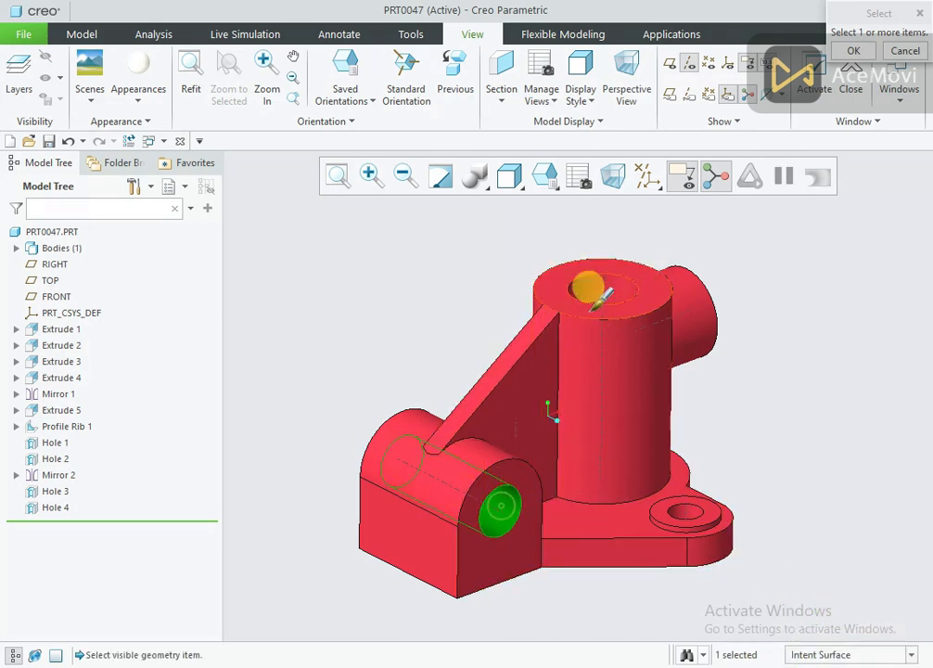
{"action": "left_click", "coordinate": [596, 290], "text": "ctrl"}
{"action": "left_click", "coordinate": [689, 511], "text": "ctrl"}
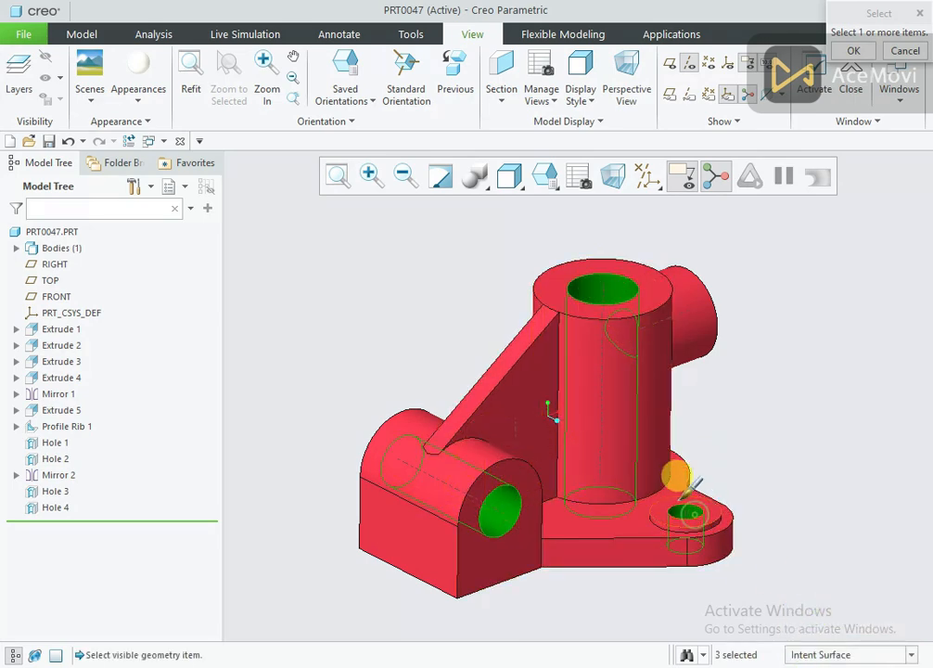
{"action": "middle_click_drag", "start_coordinate": [680, 500], "coordinate": [719, 530]}
{"action": "left_click", "coordinate": [424, 369], "text": "ctrl"}
{"action": "middle_click_drag", "start_coordinate": [461, 353], "coordinate": [545, 333]}
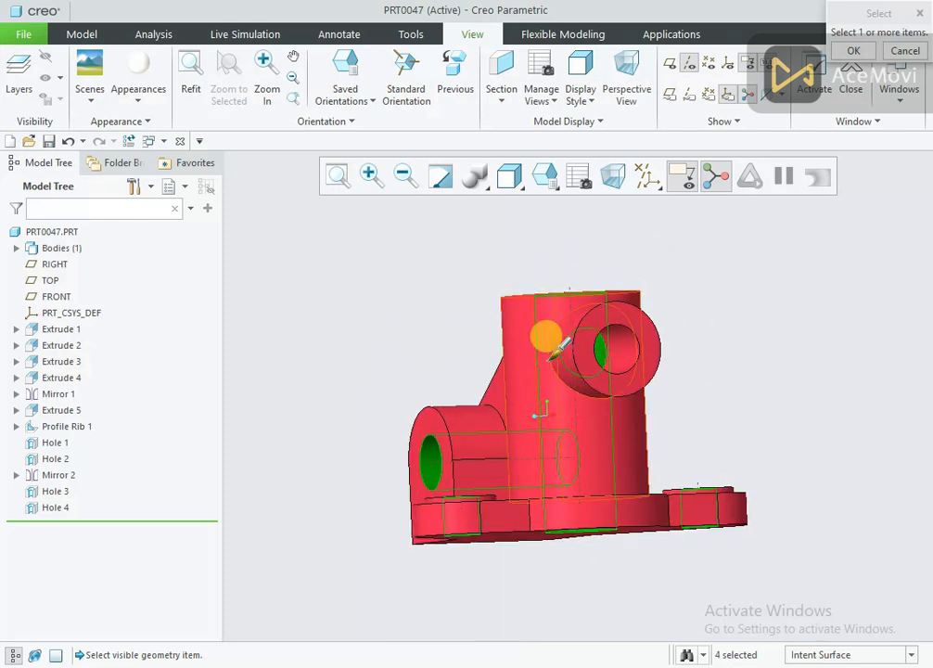
{"action": "left_click", "coordinate": [853, 52]}
Turn off the display of datum axes and inspect the finished bracket from other angles
{"action": "middle_click_drag", "start_coordinate": [420, 330], "coordinate": [486, 434]}
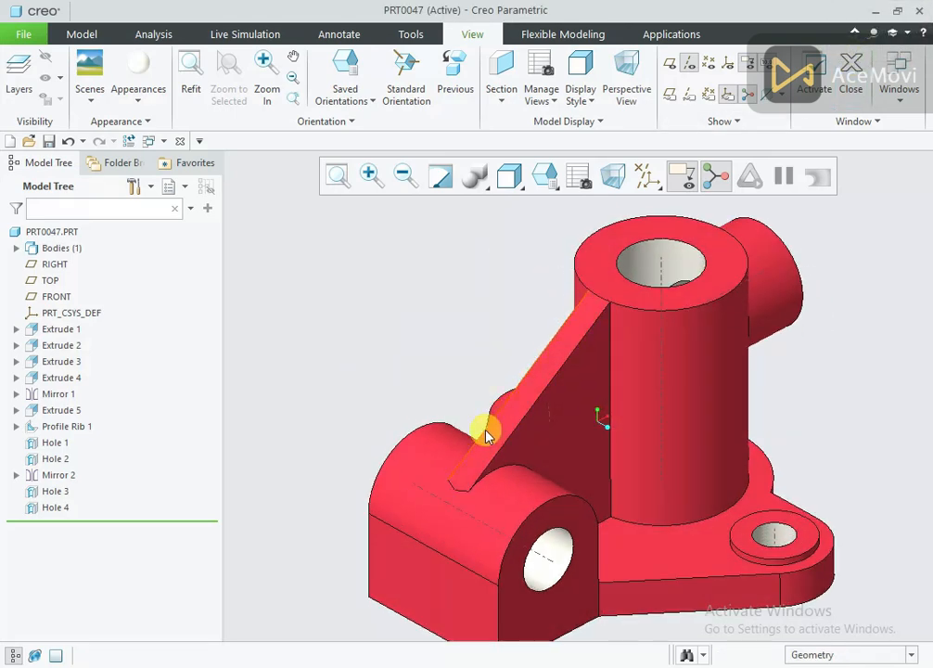
{"action": "scroll", "coordinate": [486, 434], "scroll_direction": "up", "scroll_amount": 2}
{"action": "left_click", "coordinate": [647, 176]}
{"action": "left_click", "coordinate": [647, 221]}
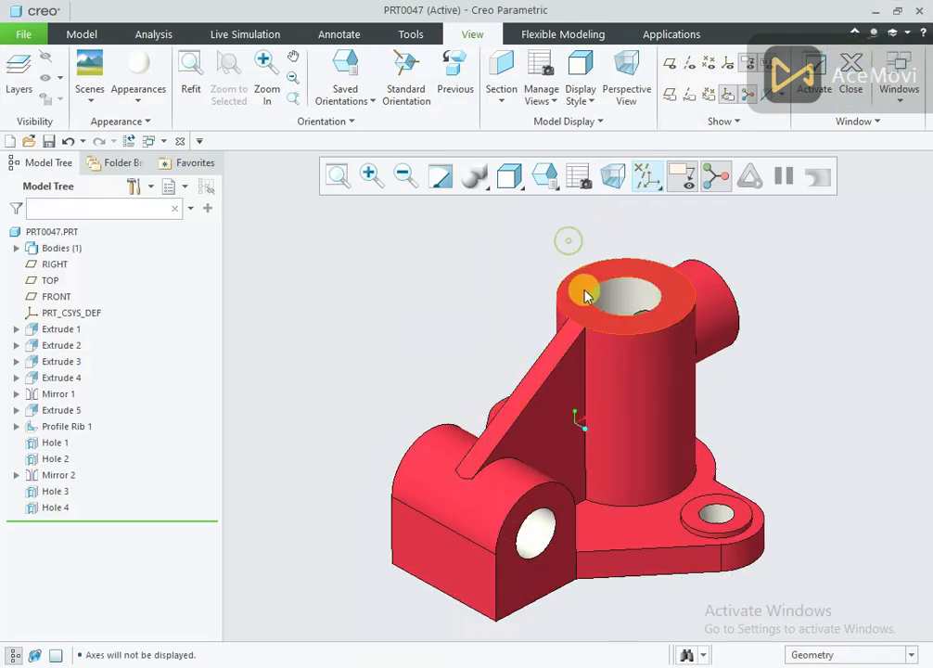
{"action": "middle_click_drag", "start_coordinate": [584, 295], "coordinate": [277, 288]}
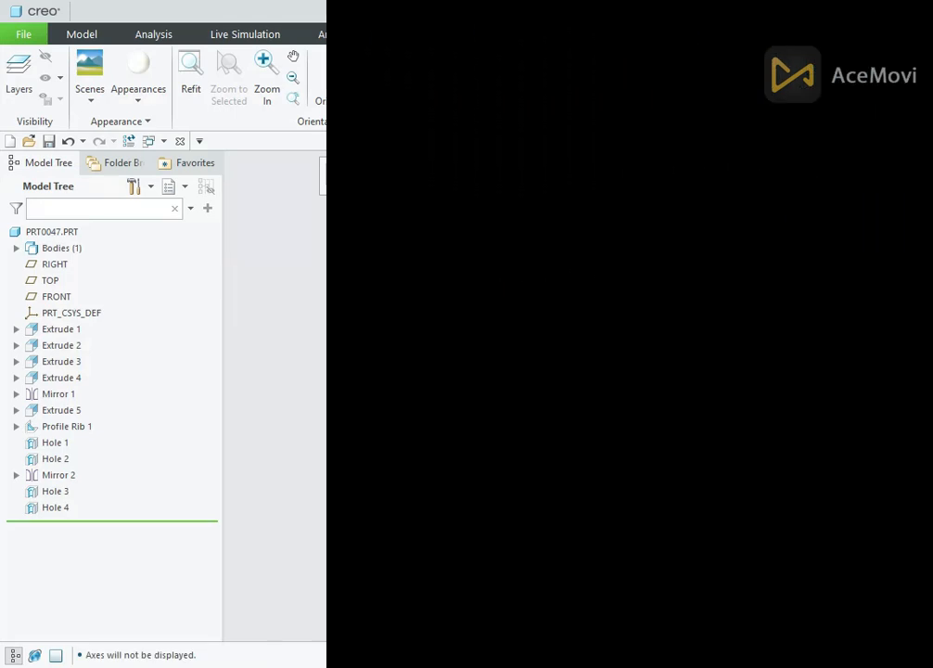